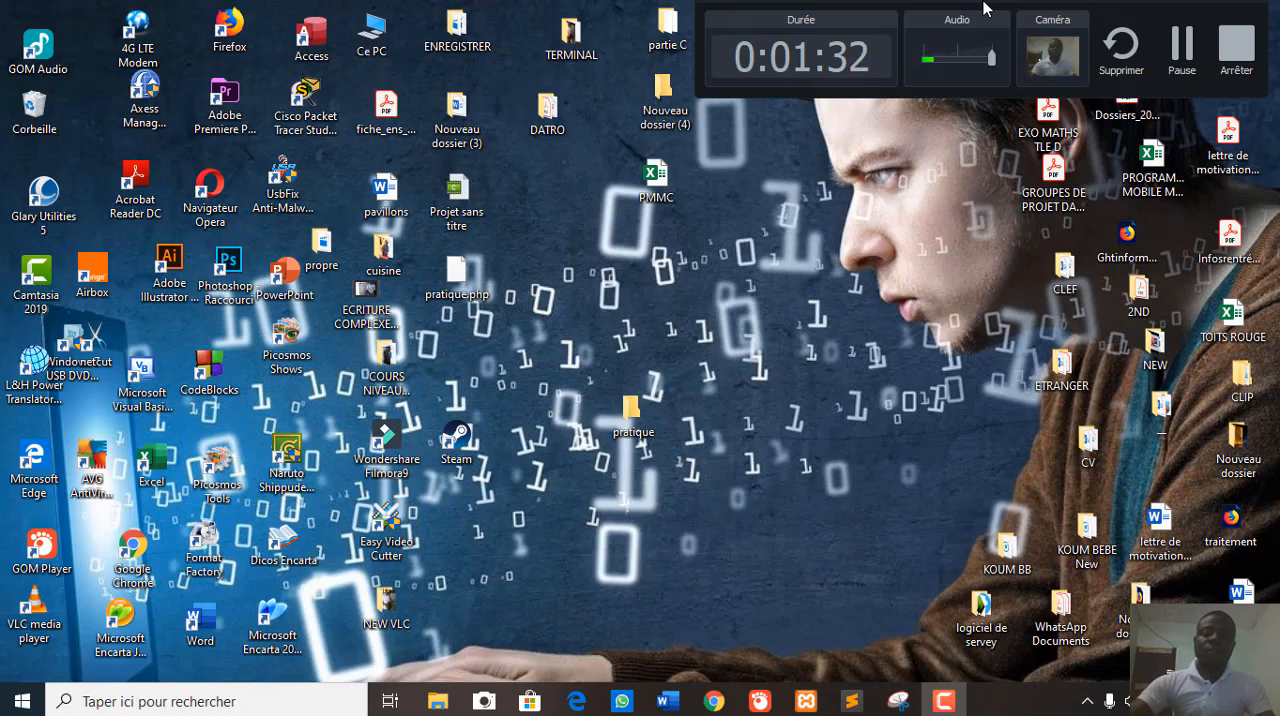
- Open the protected PMMC workbook from the desktop, entering its password
click(653, 181)
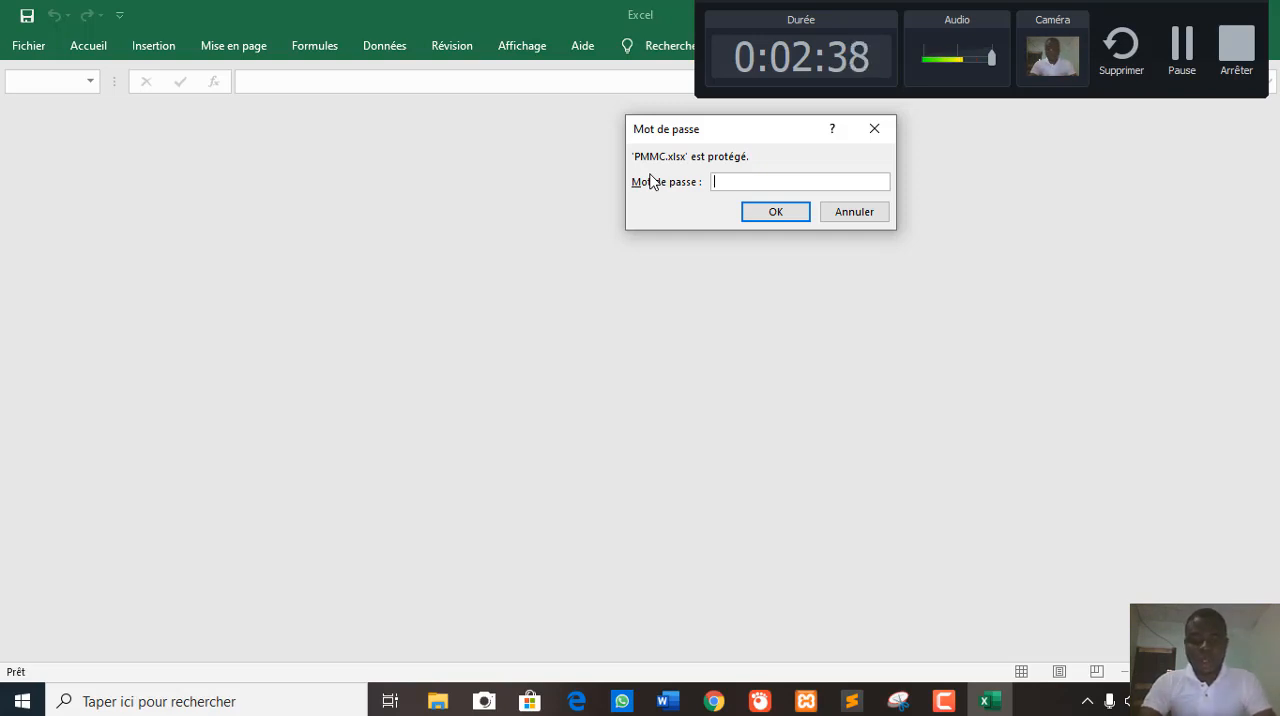
text(a)
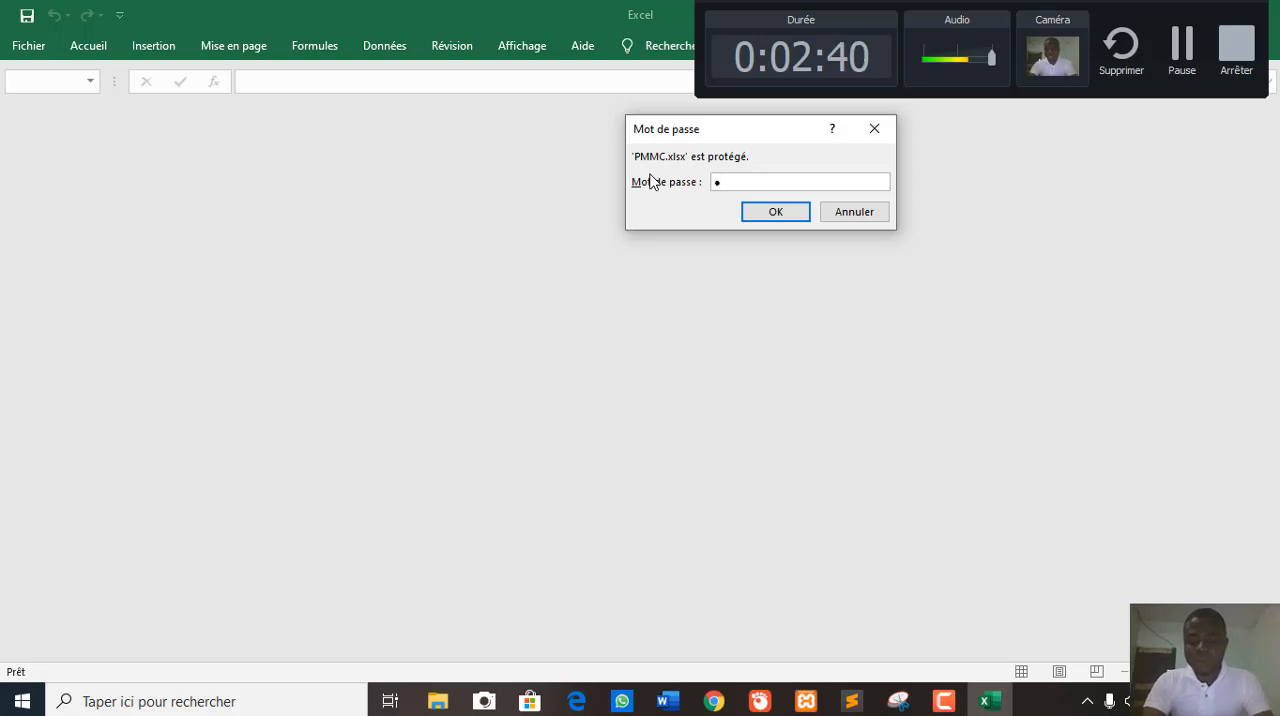
key(Return)
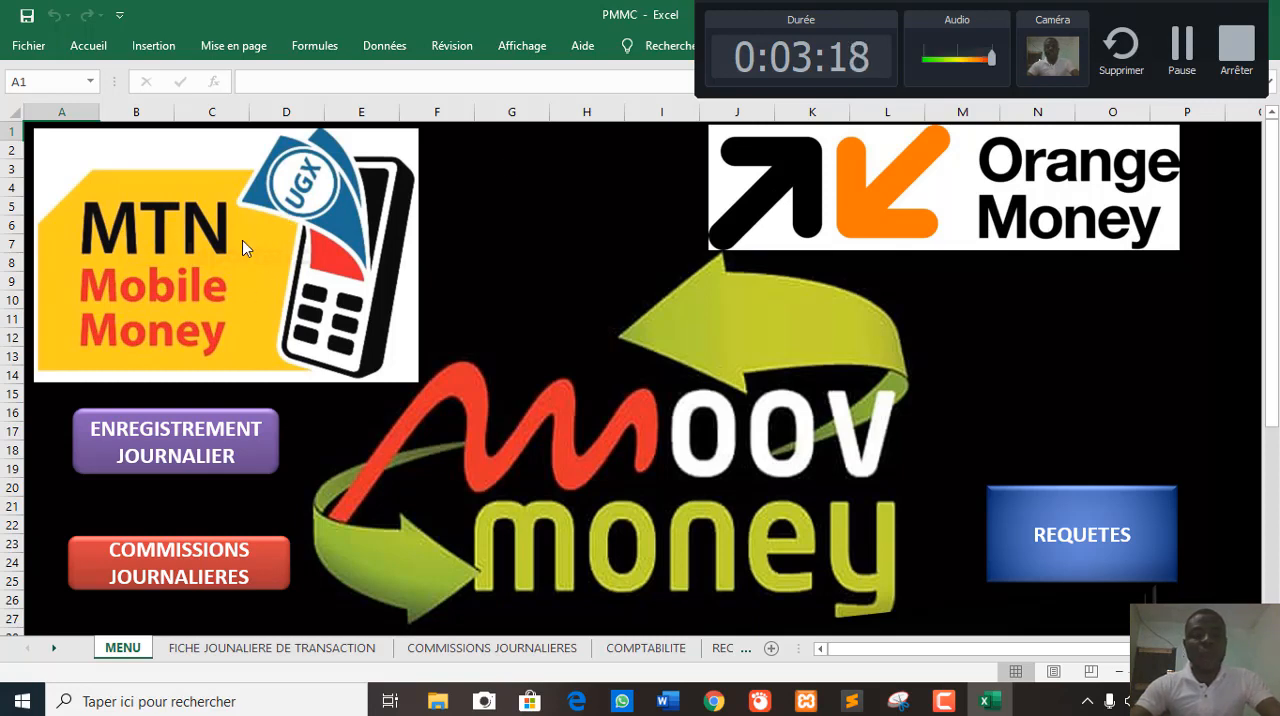
- Open the daily transaction sheet from the menu sheet and look over its Orange, MTN, Moov and cash sections
scroll(966, 552, down, 2)
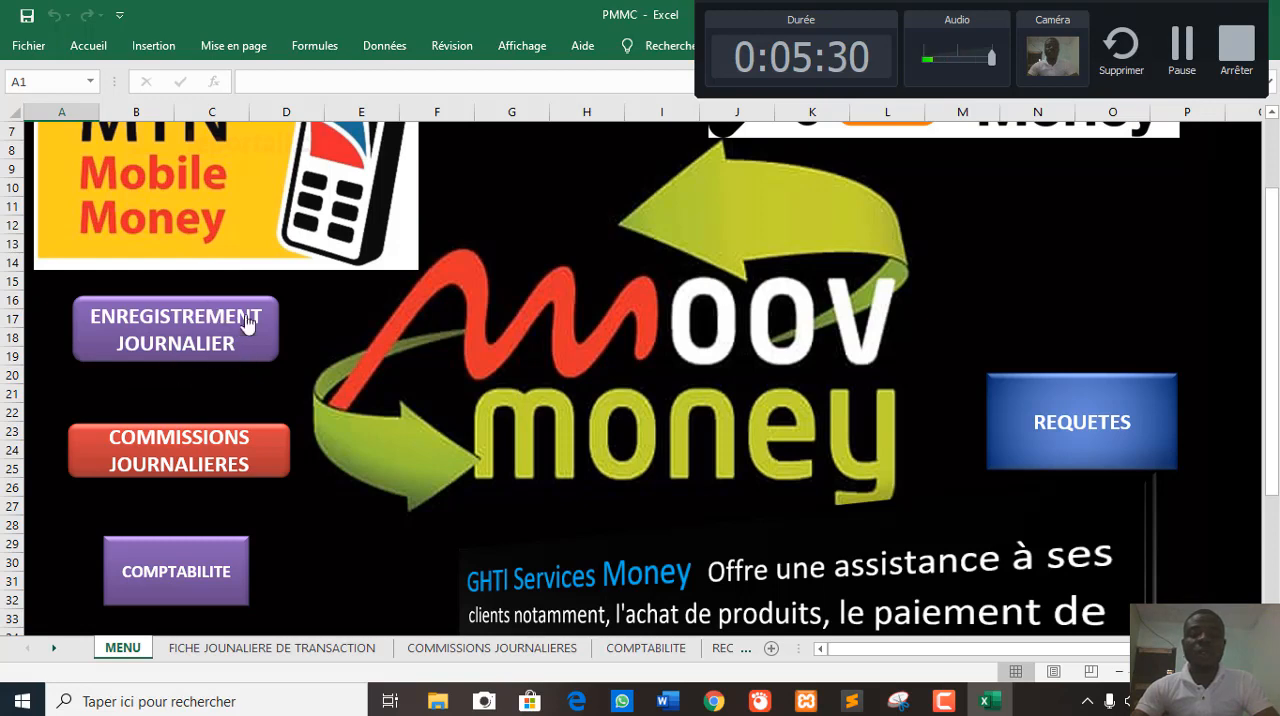
click(166, 335)
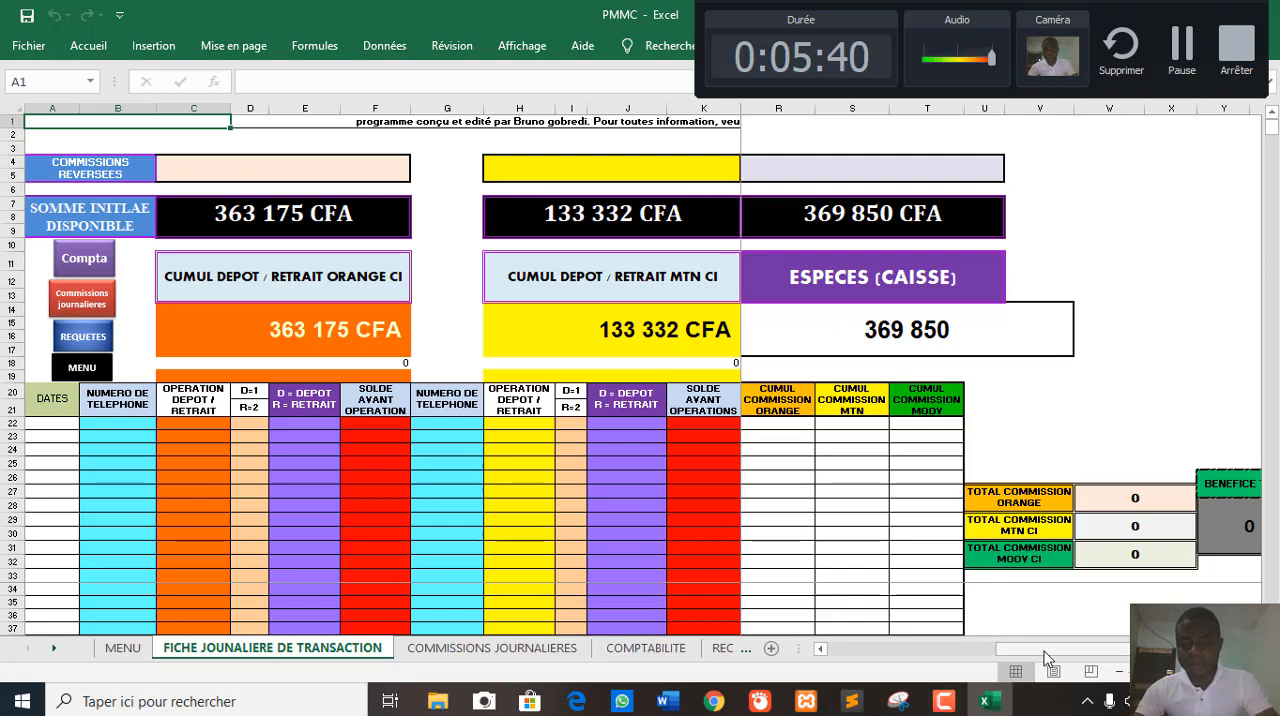
drag(1045, 657, 900, 655)
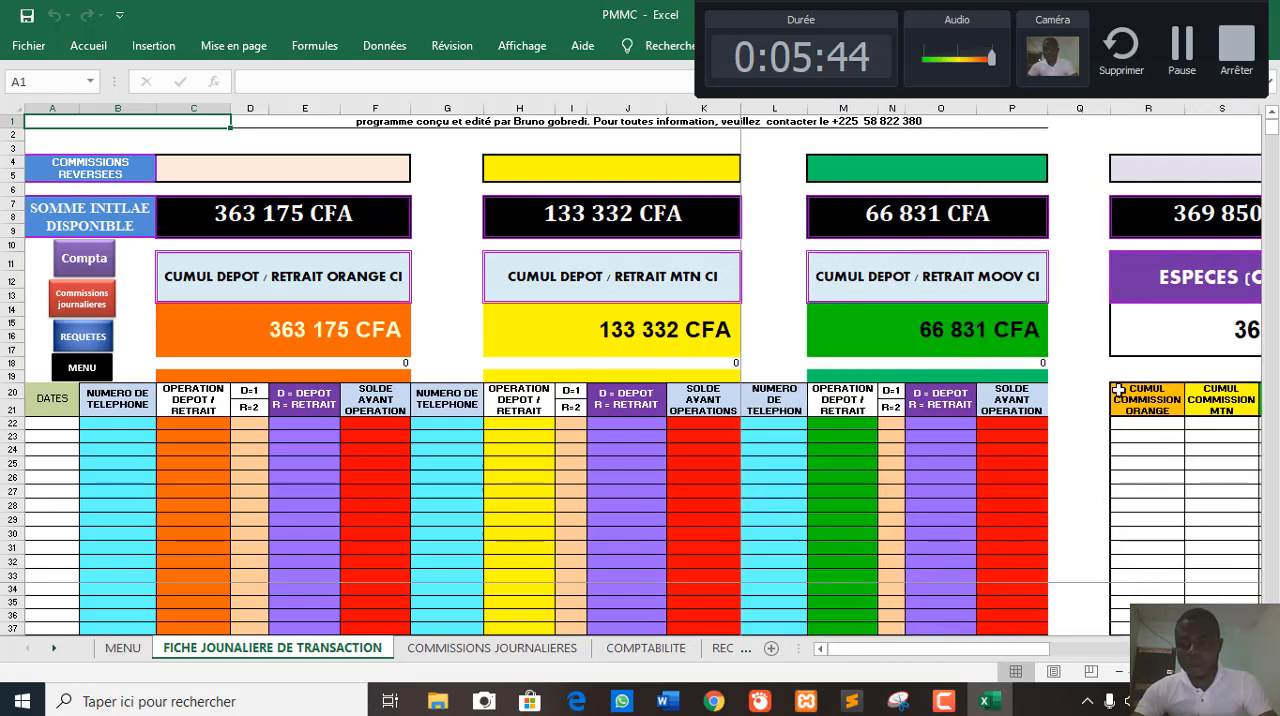
mouse_move(1054, 657)
mouse_down()
mouse_move(1164, 657)
mouse_move(1050, 657)
mouse_up()
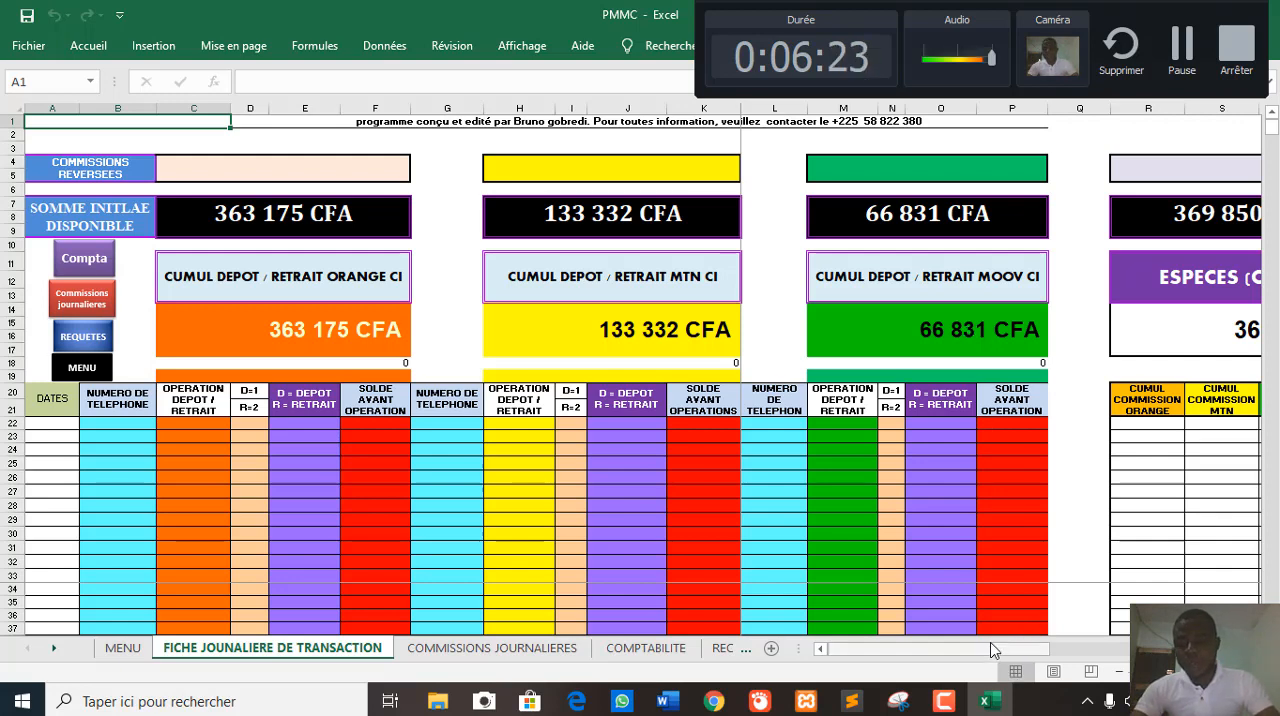
drag(995, 650, 1072, 650)
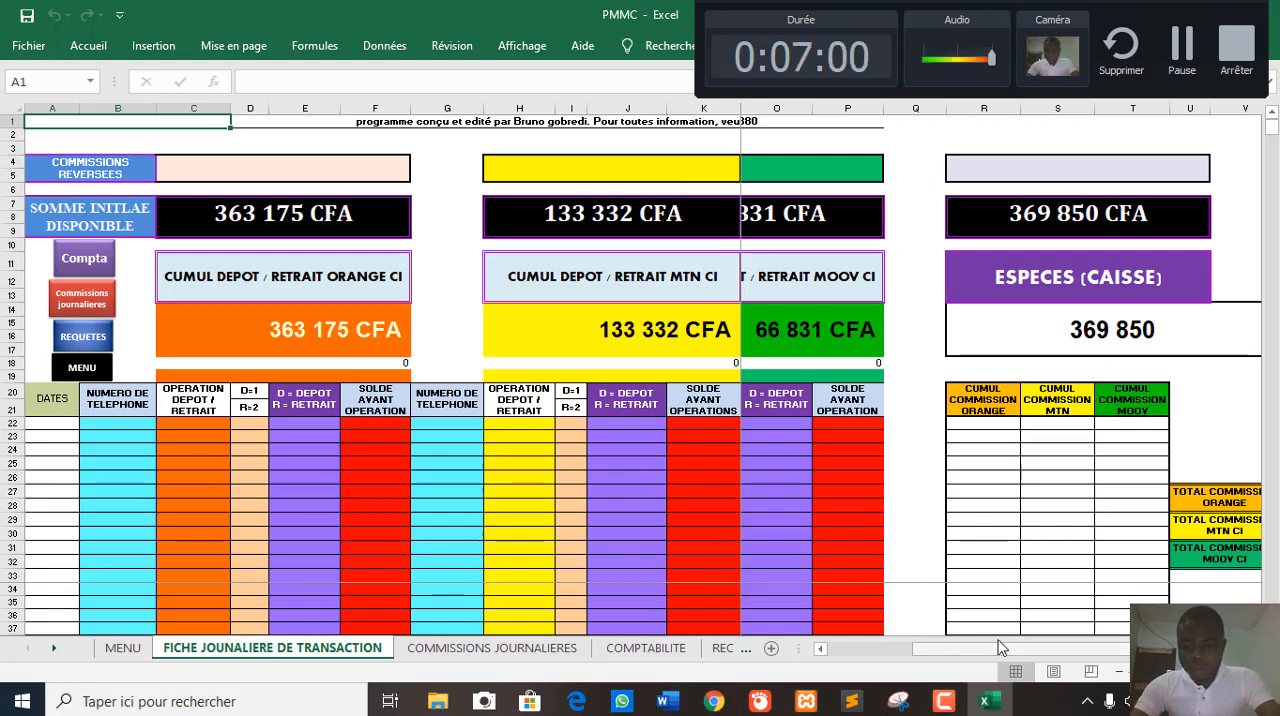
drag(1000, 648, 916, 648)
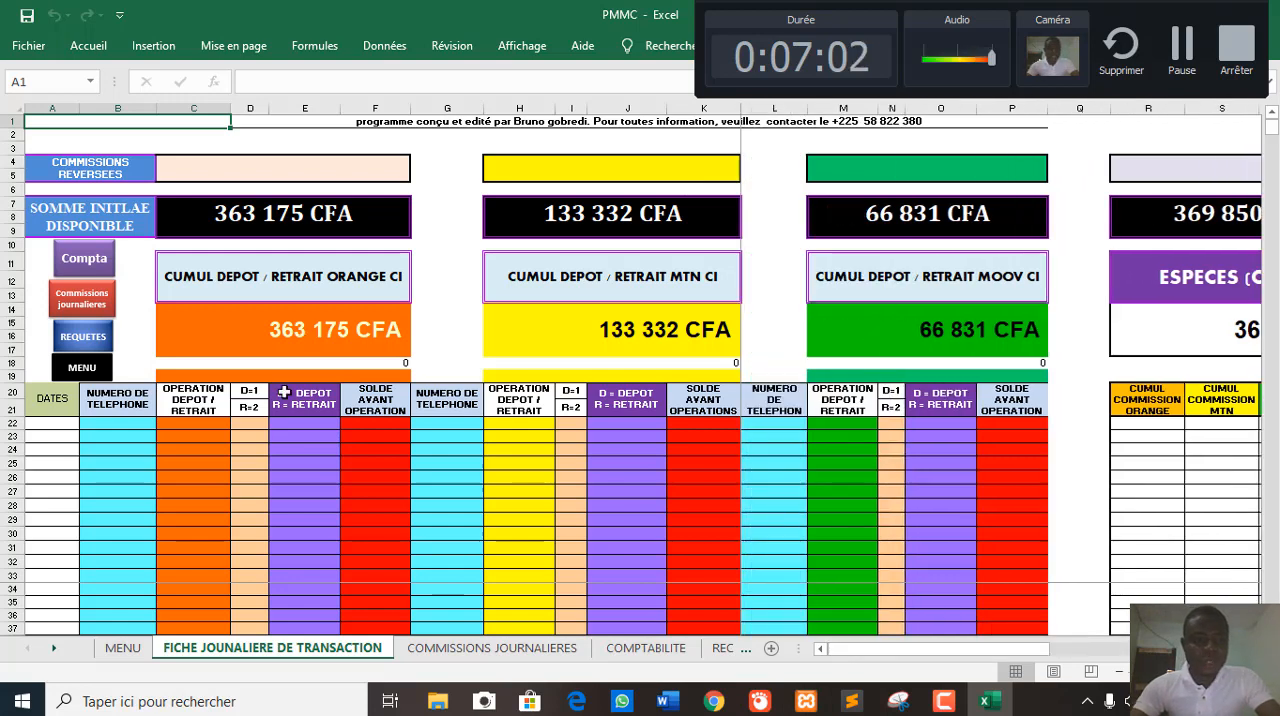
- Enter the date 27/05/2020 in cell A22, the first row of the DATES column
click(139, 431)
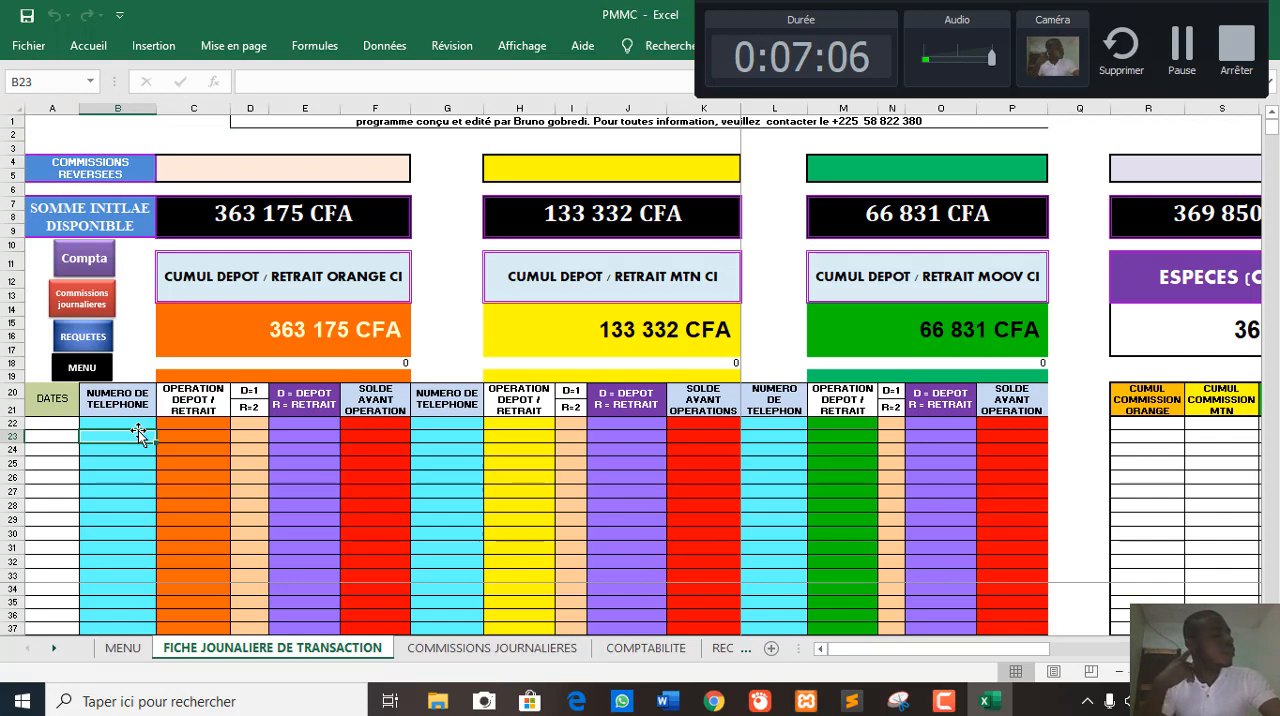
click(48, 428)
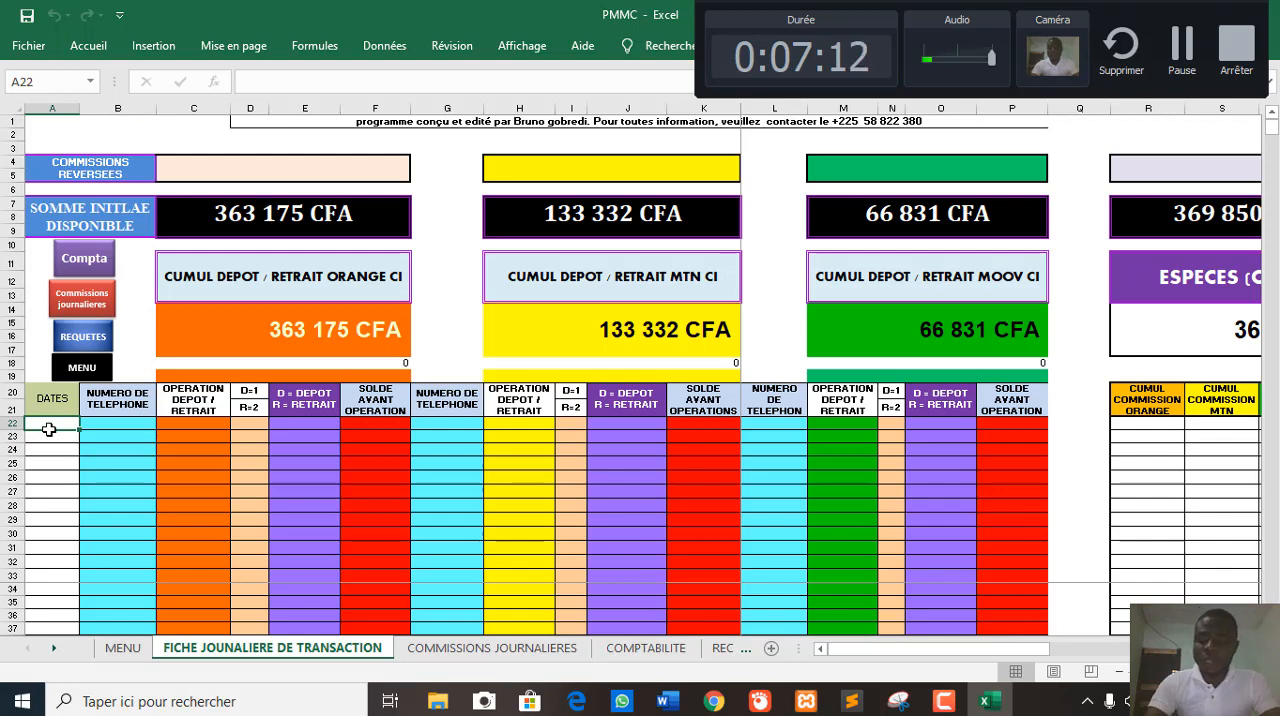
text(27)
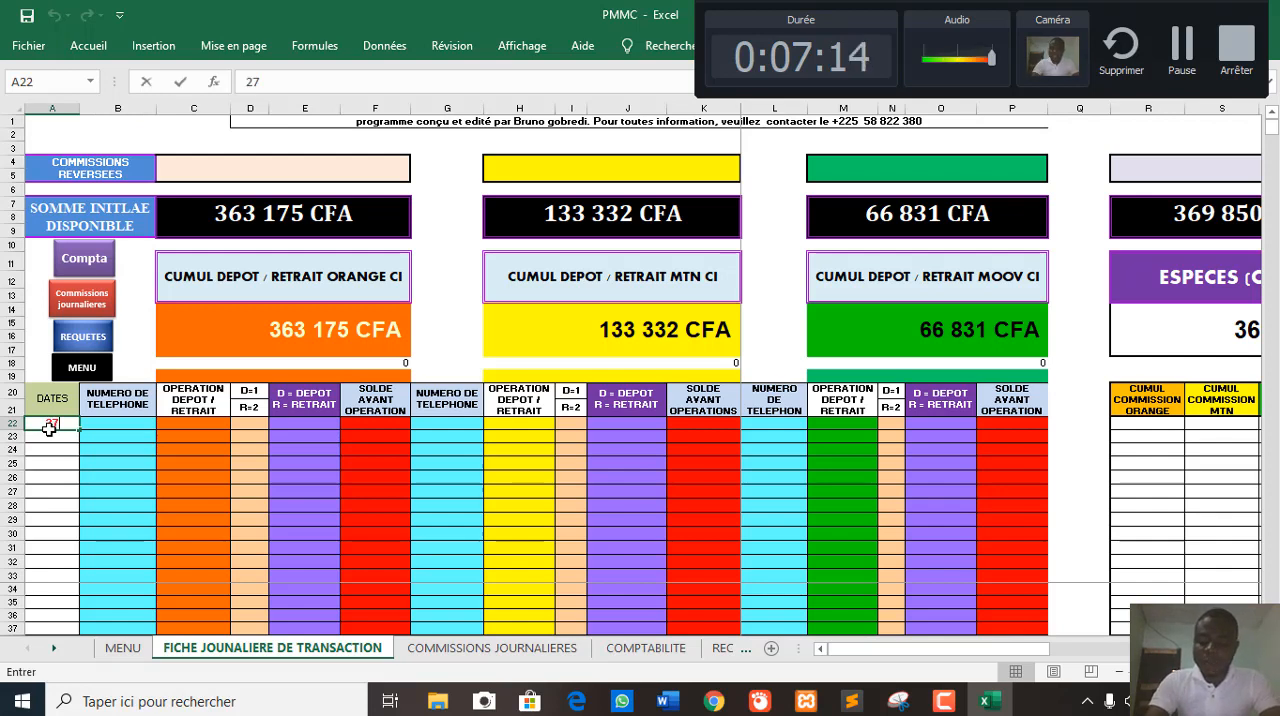
text(/05/20)
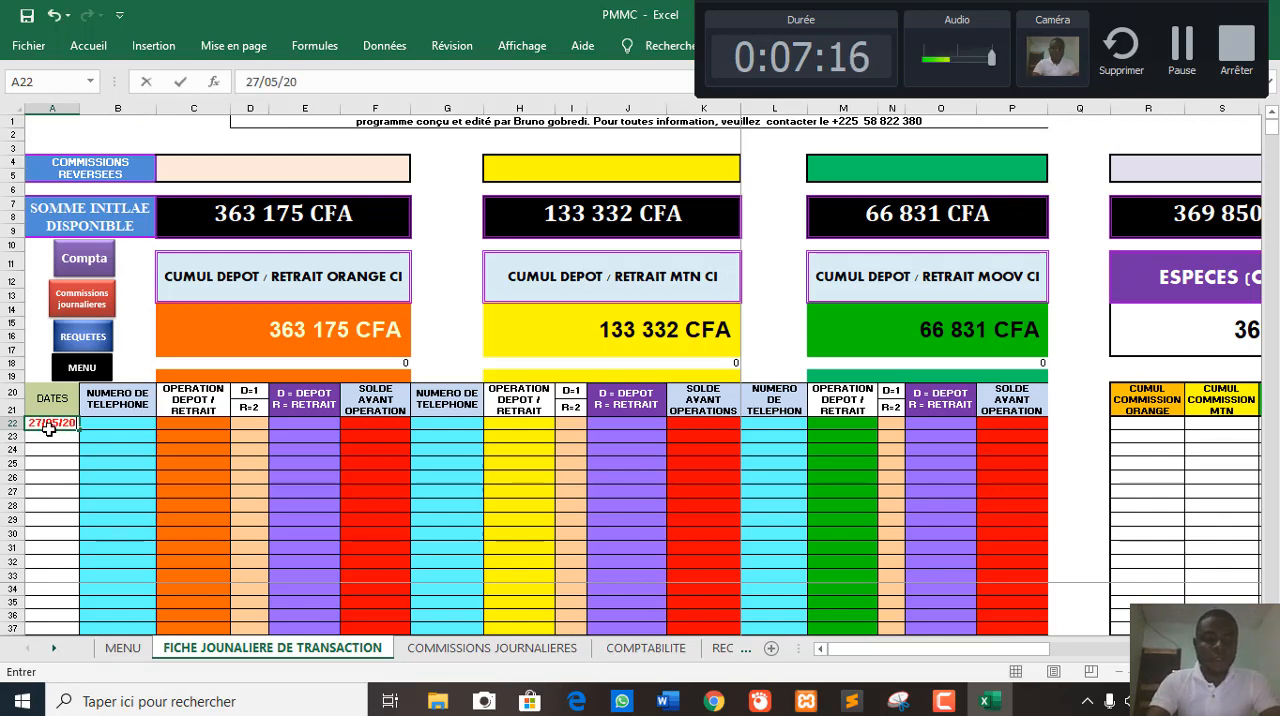
text(20)
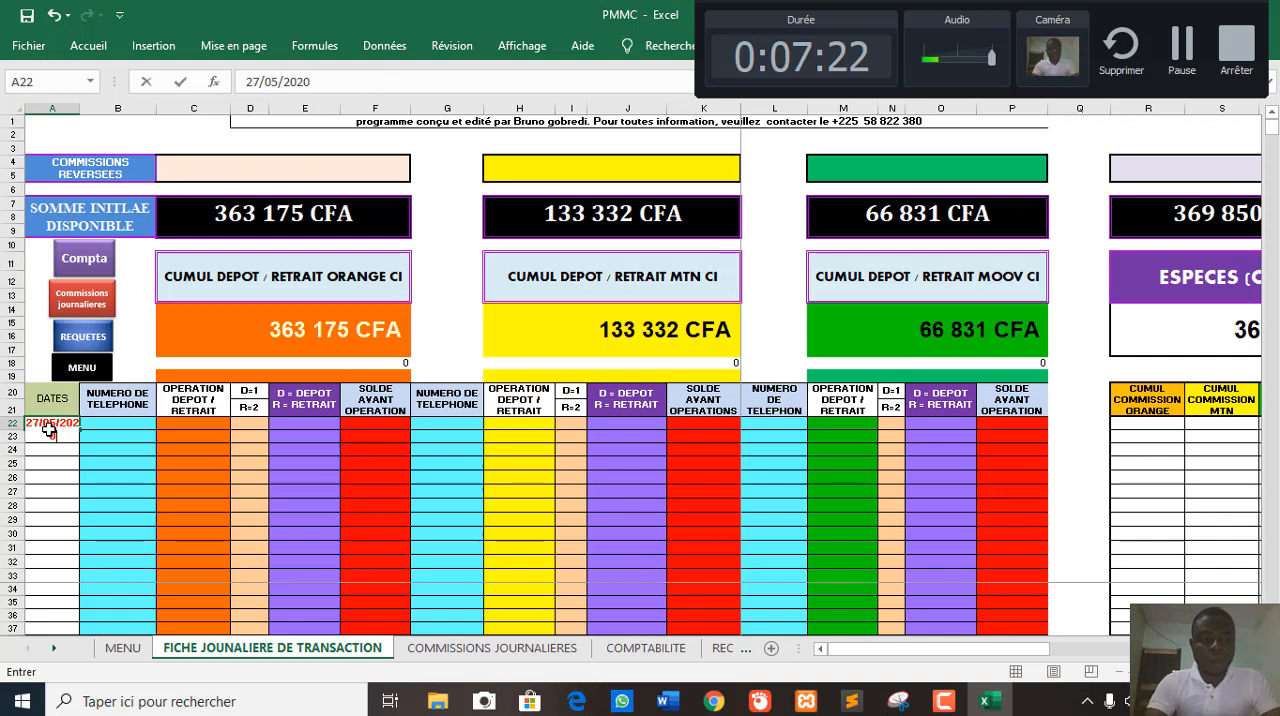
key(Tab)
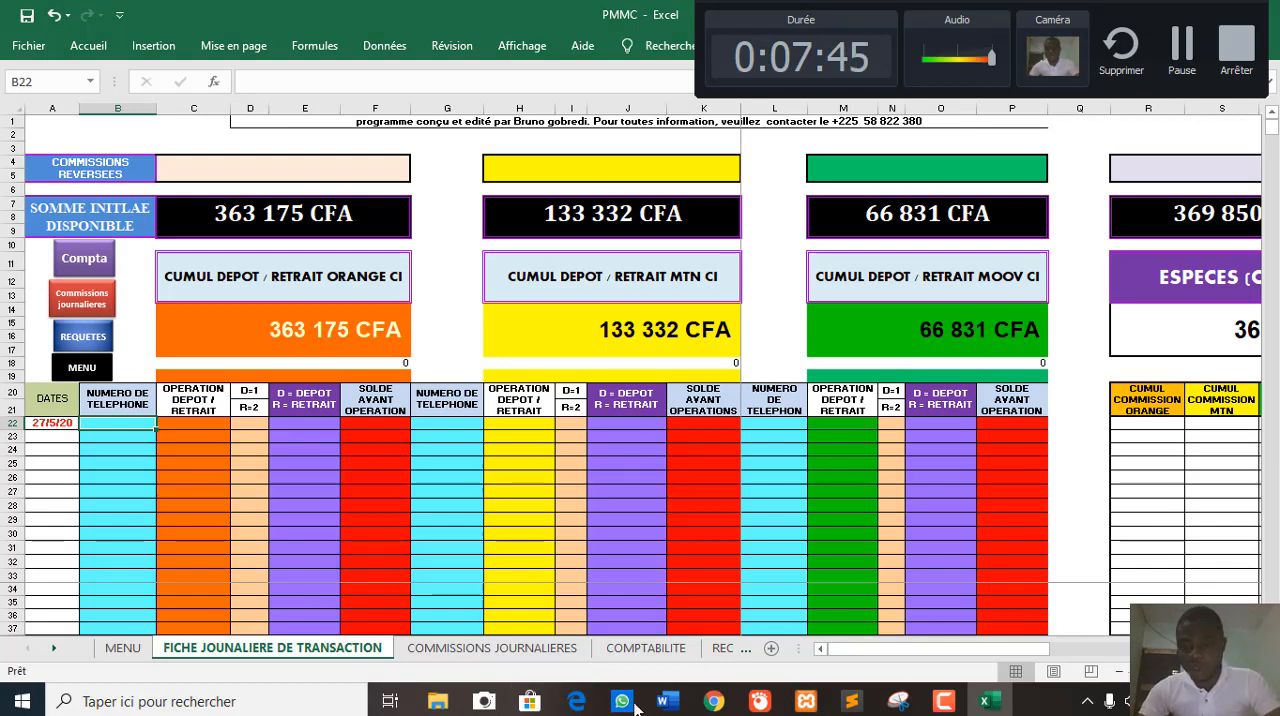
- Enter the customer's phone number in cell B22 of the Orange section
drag(908, 650, 1020, 653)
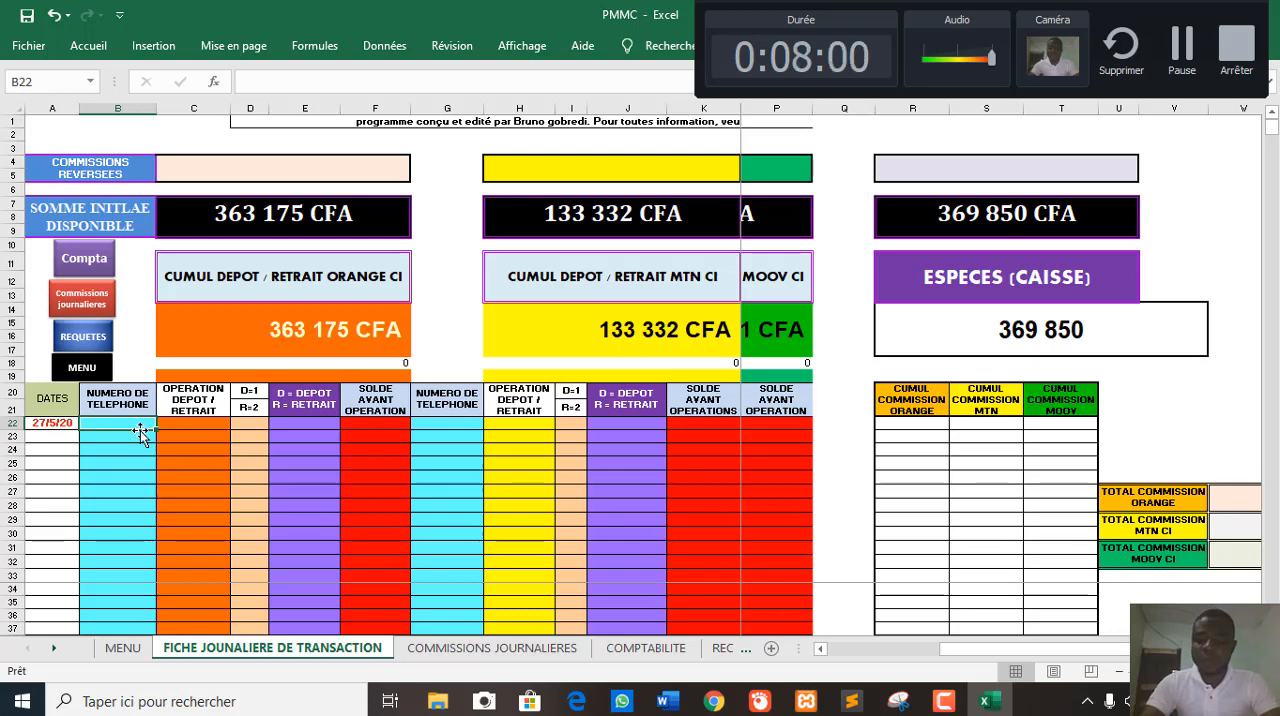
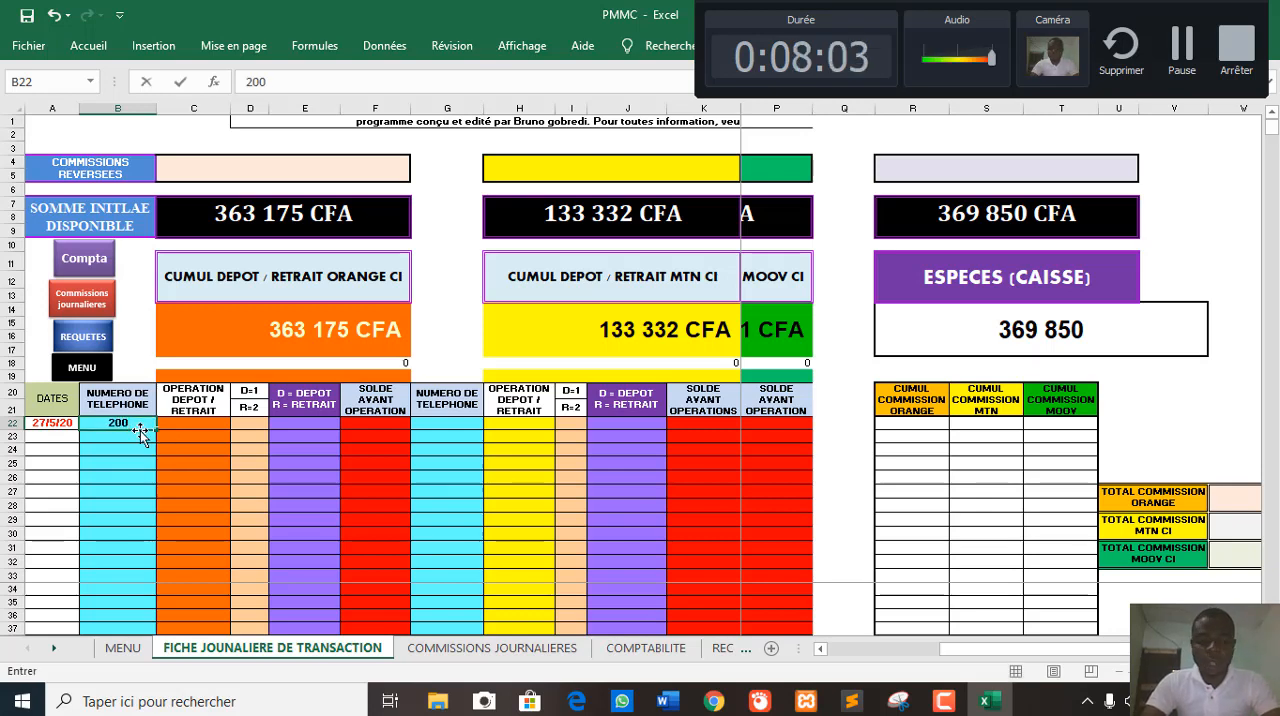
key(BackSpace)
key(BackSpace)
key(BackSpace)
key(BackSpace)
key(BackSpace)
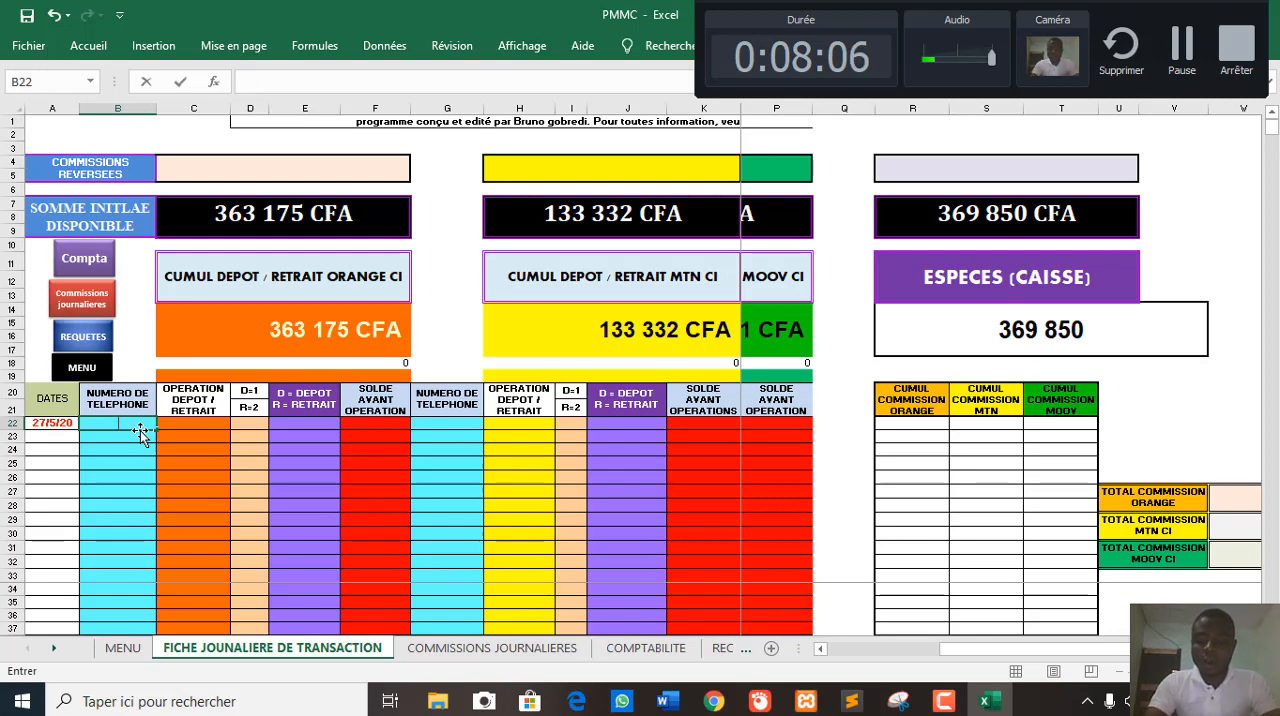
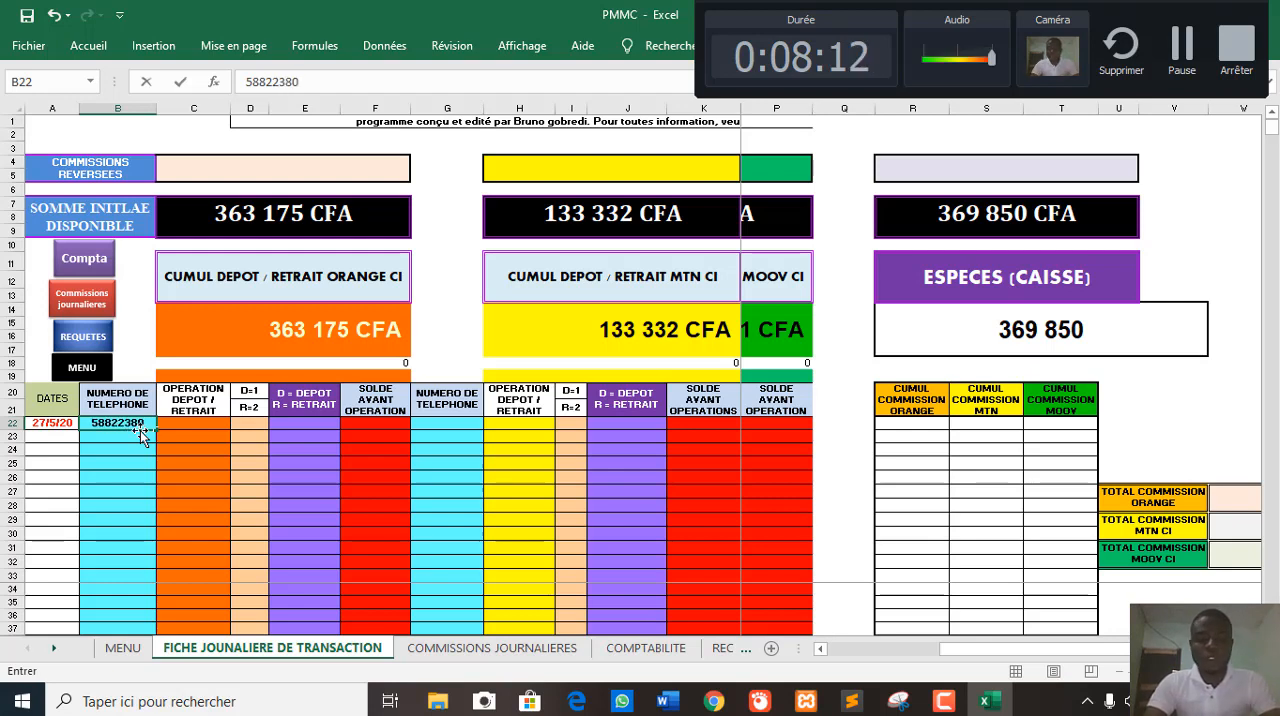
key(Tab)
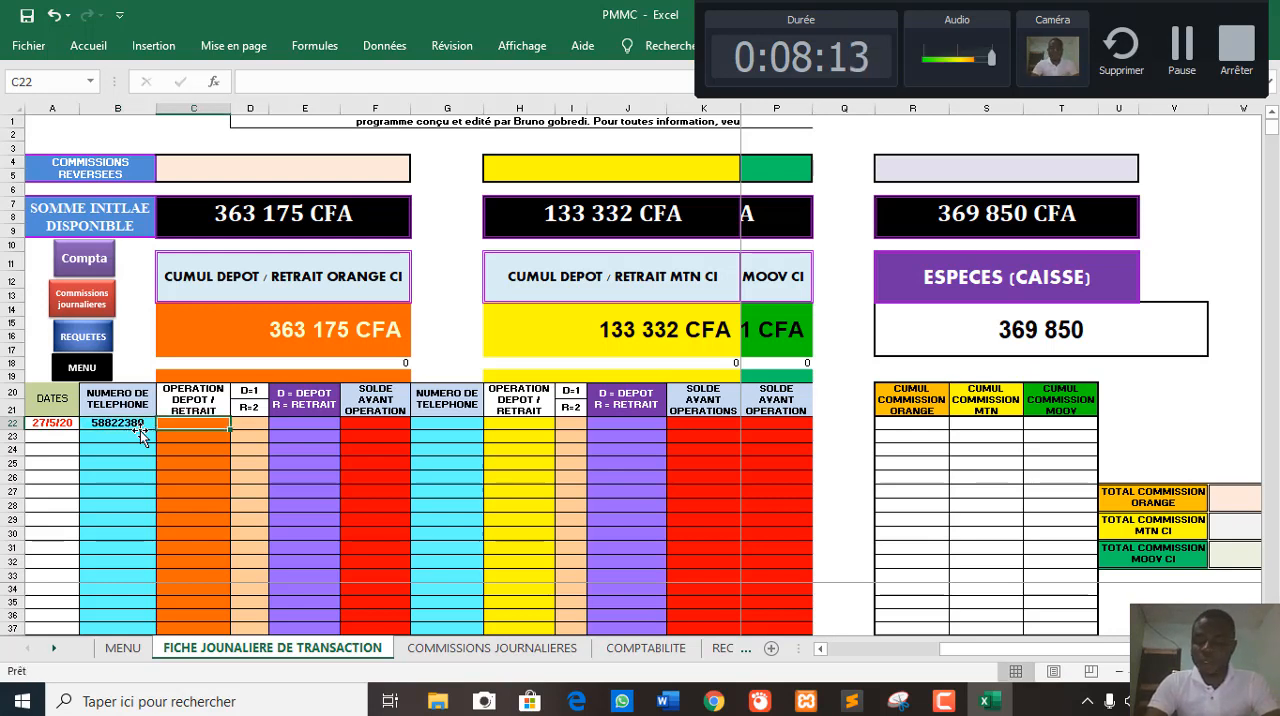
- Enter 200000 as the Orange operation amount in cell C22
text(200)
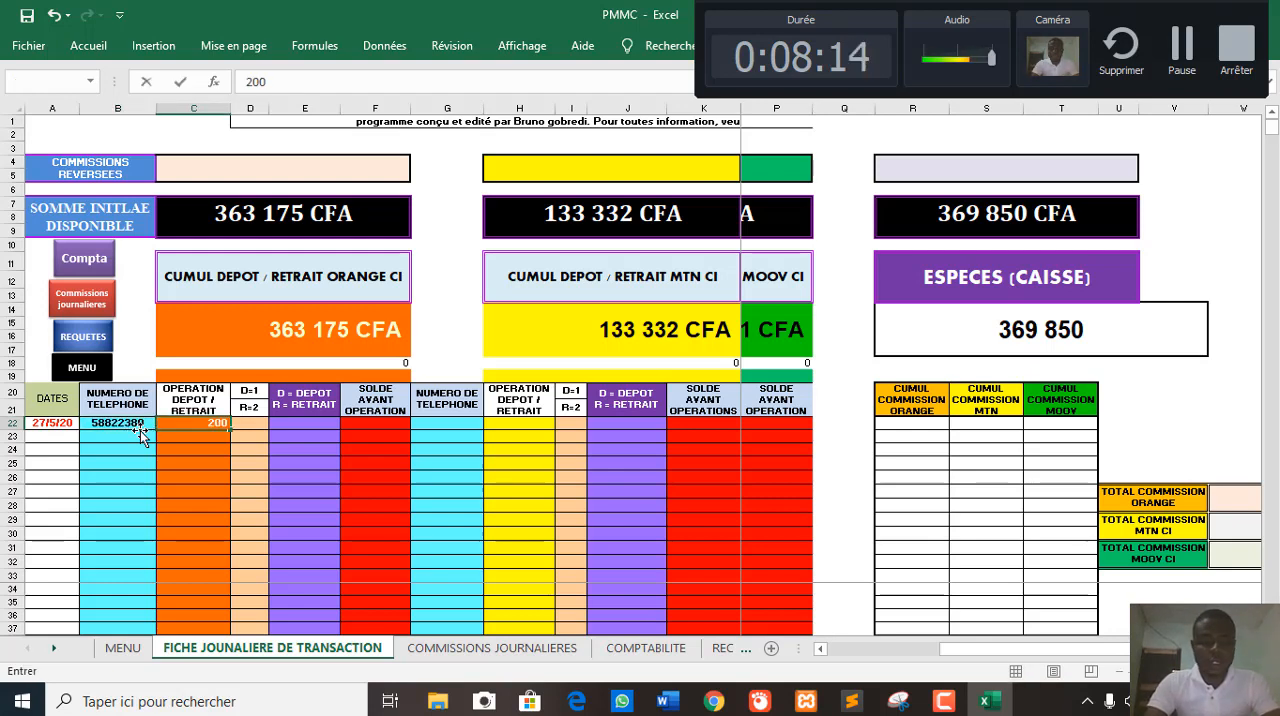
text(000)
key(Tab)
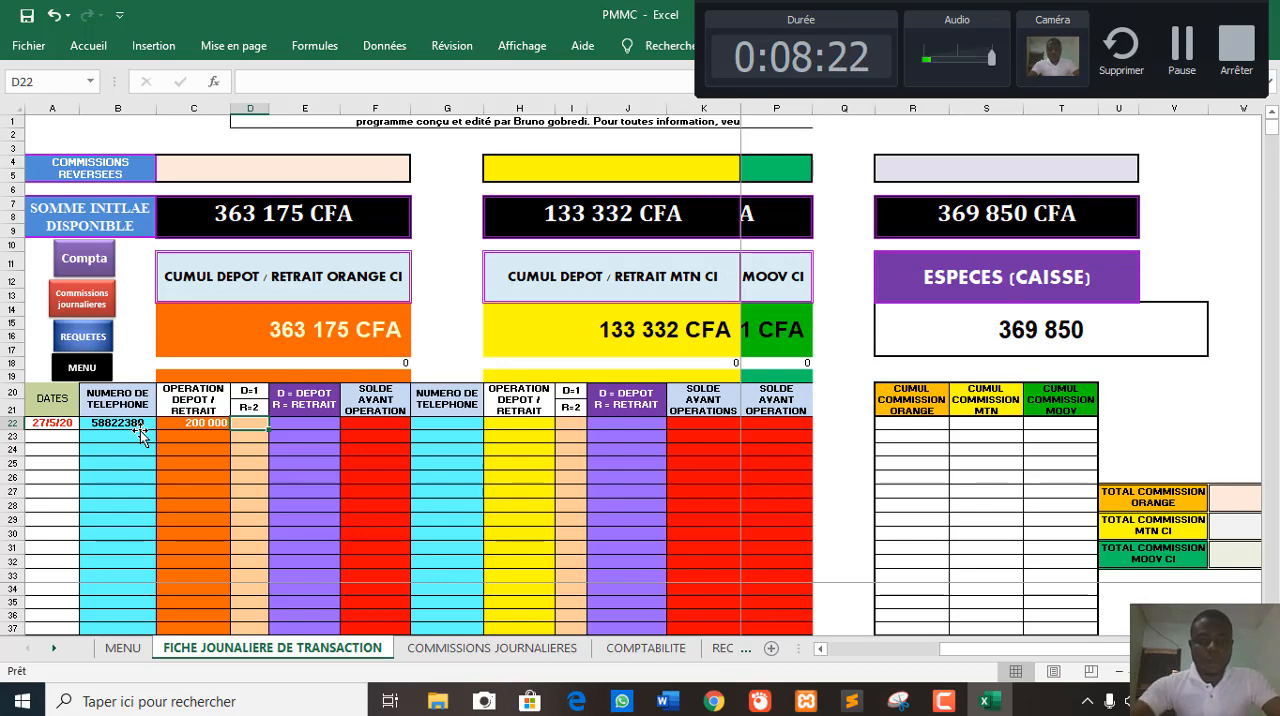
- Mark the Orange operation in row 22 as a deposit by entering code 1 in cell D22
scroll(1051, 362, up, 2)
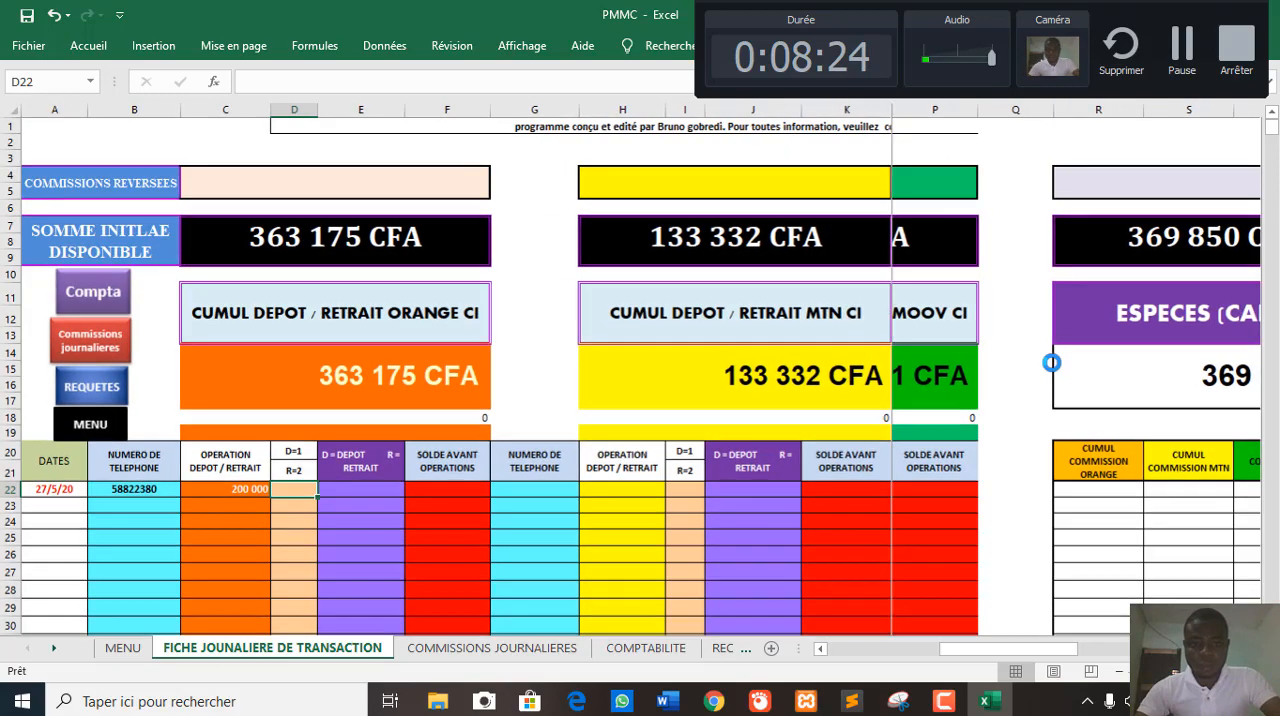
scroll(1051, 362, up, 2)
scroll(772, 394, up, 1)
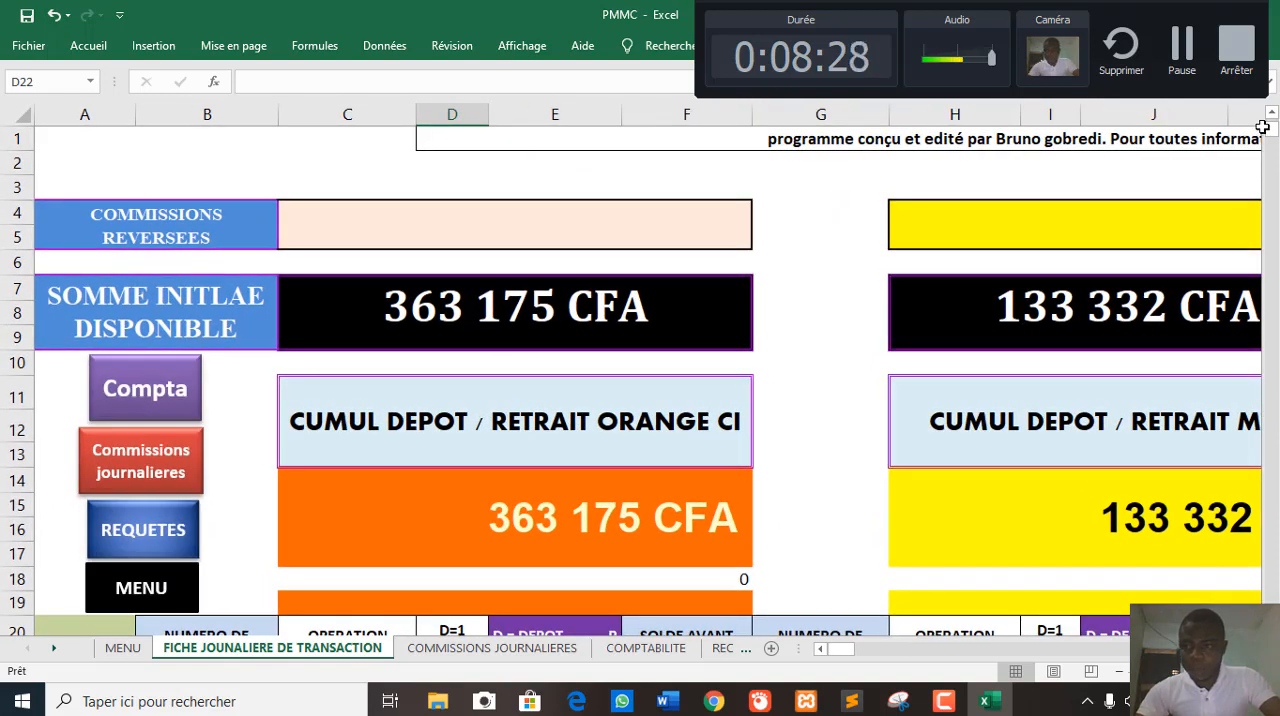
drag(1275, 132, 1174, 246)
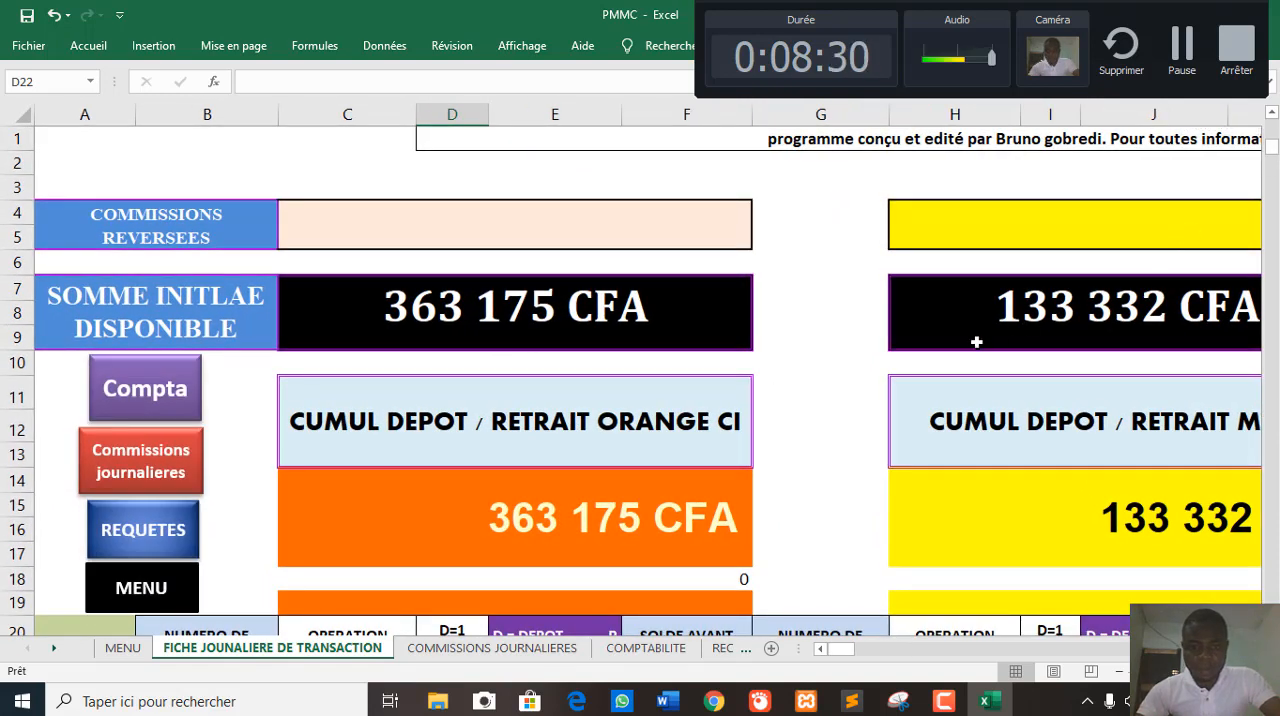
drag(809, 391, 829, 337)
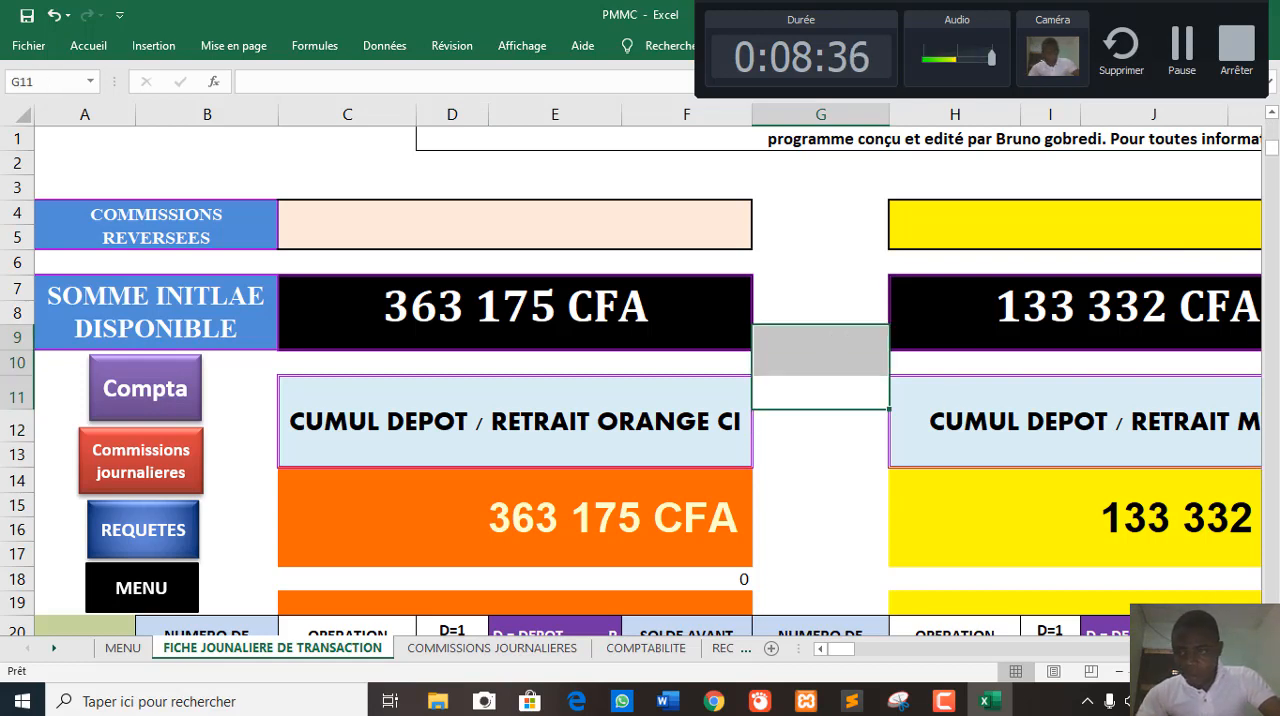
drag(1276, 147, 1276, 246)
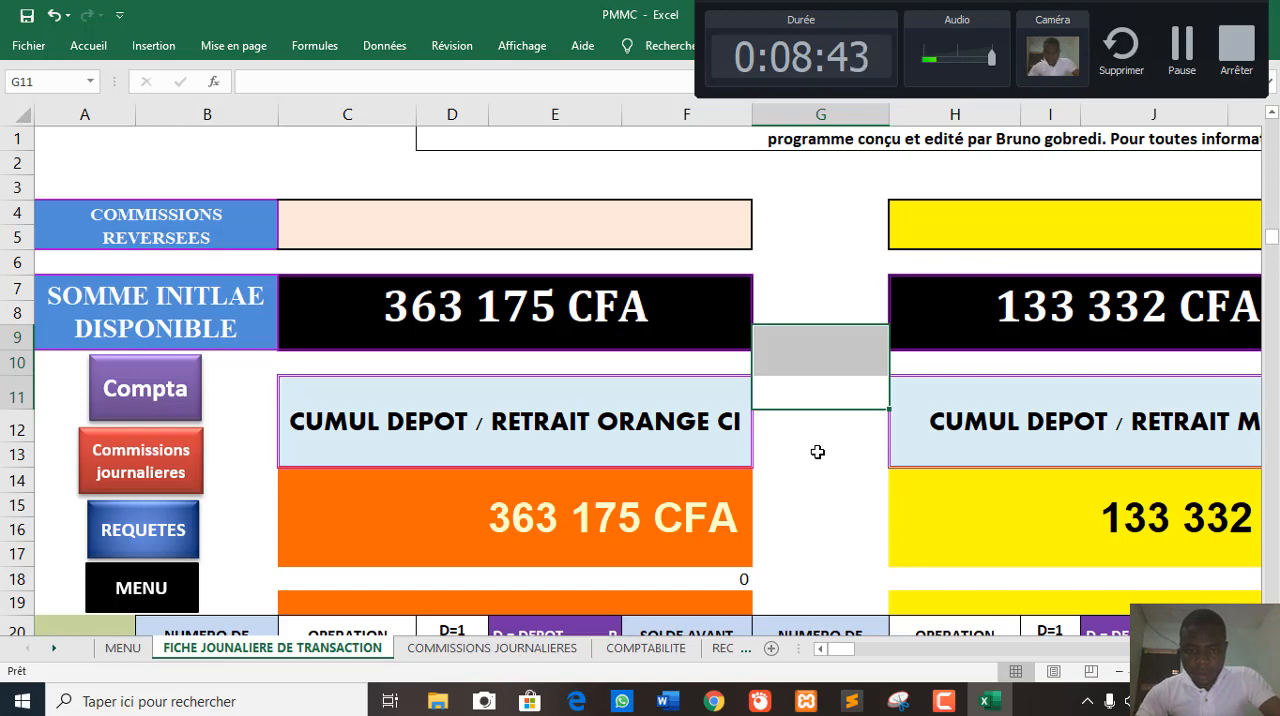
ctrl+scroll(818, 450, down, 2)
ctrl+scroll(747, 460, down, 1)
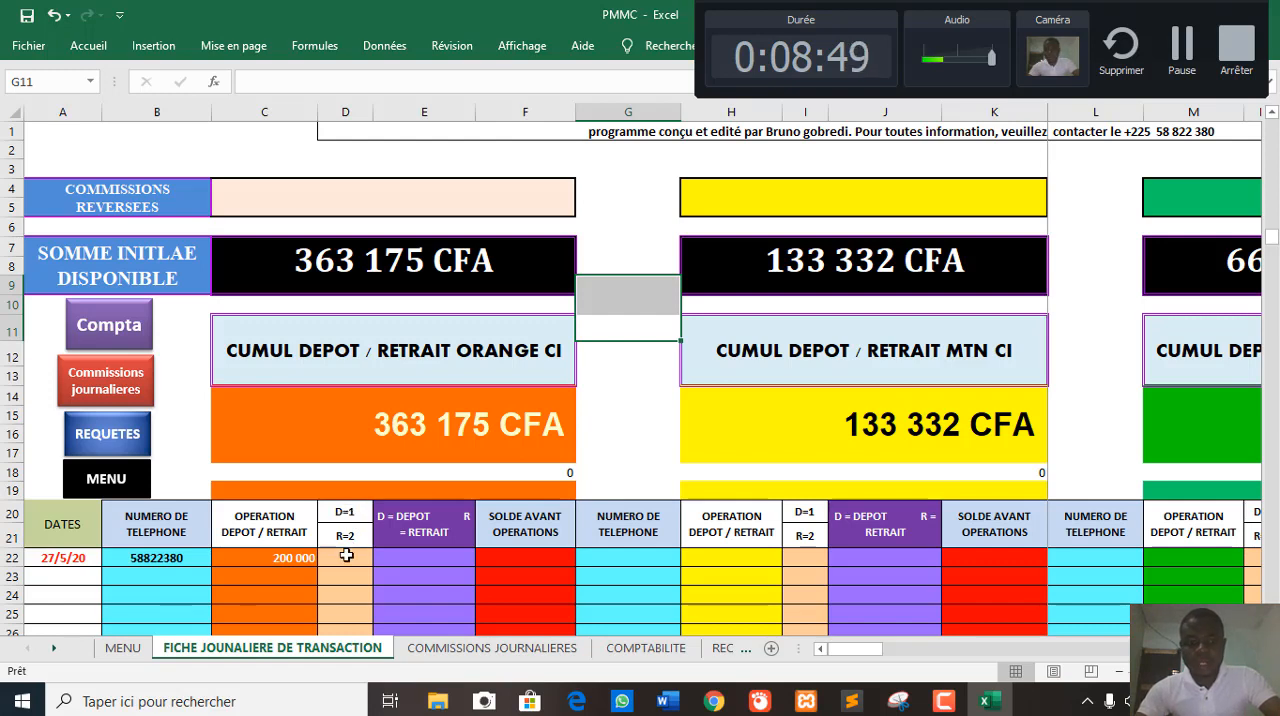
click(262, 553)
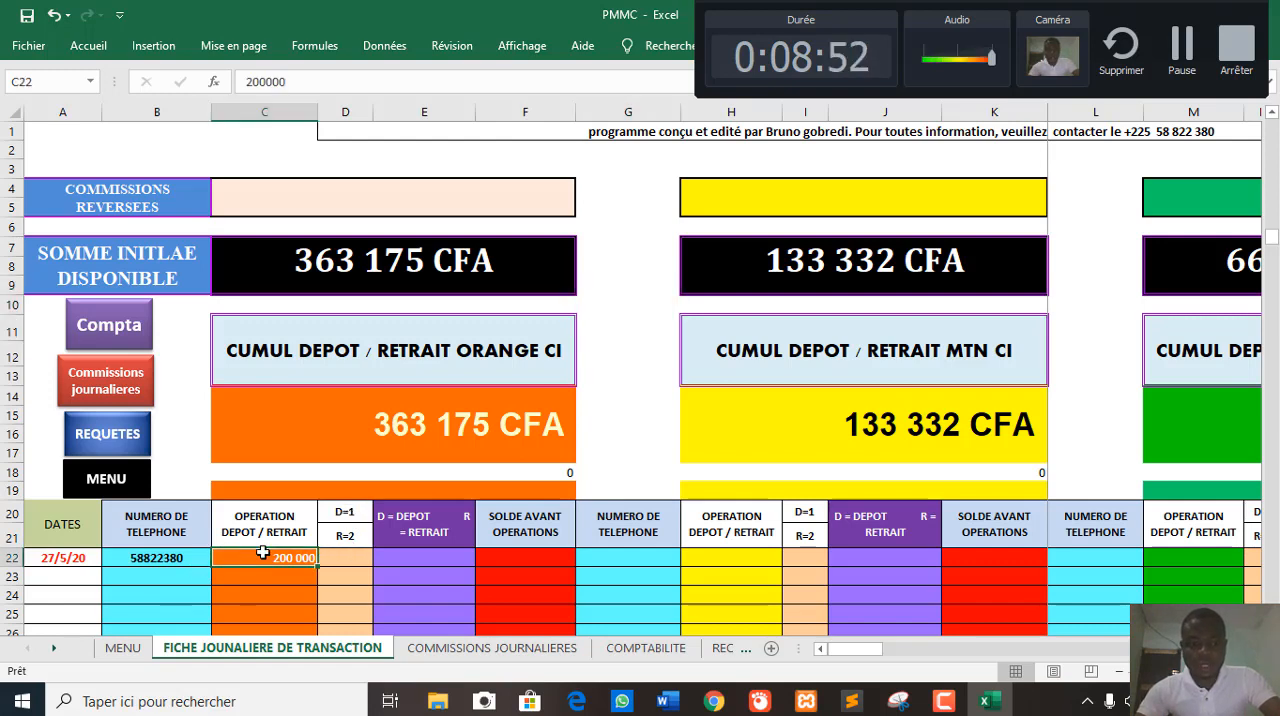
click(338, 556)
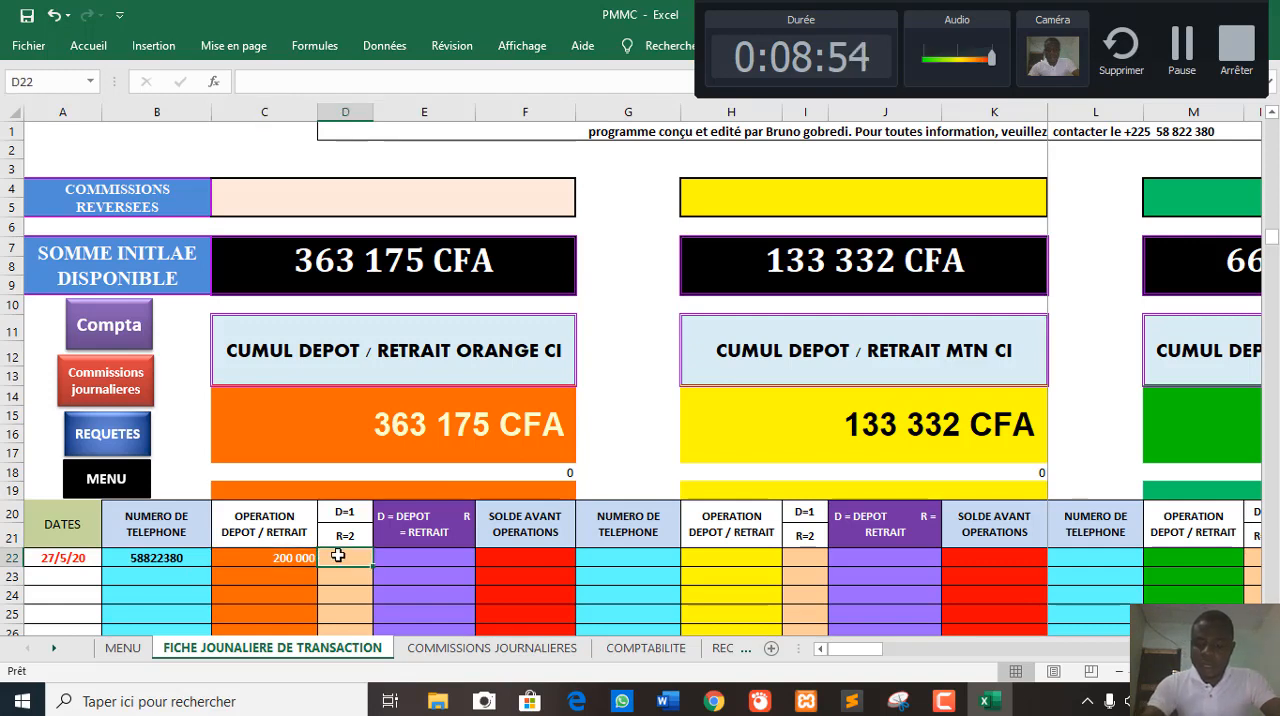
text(1)
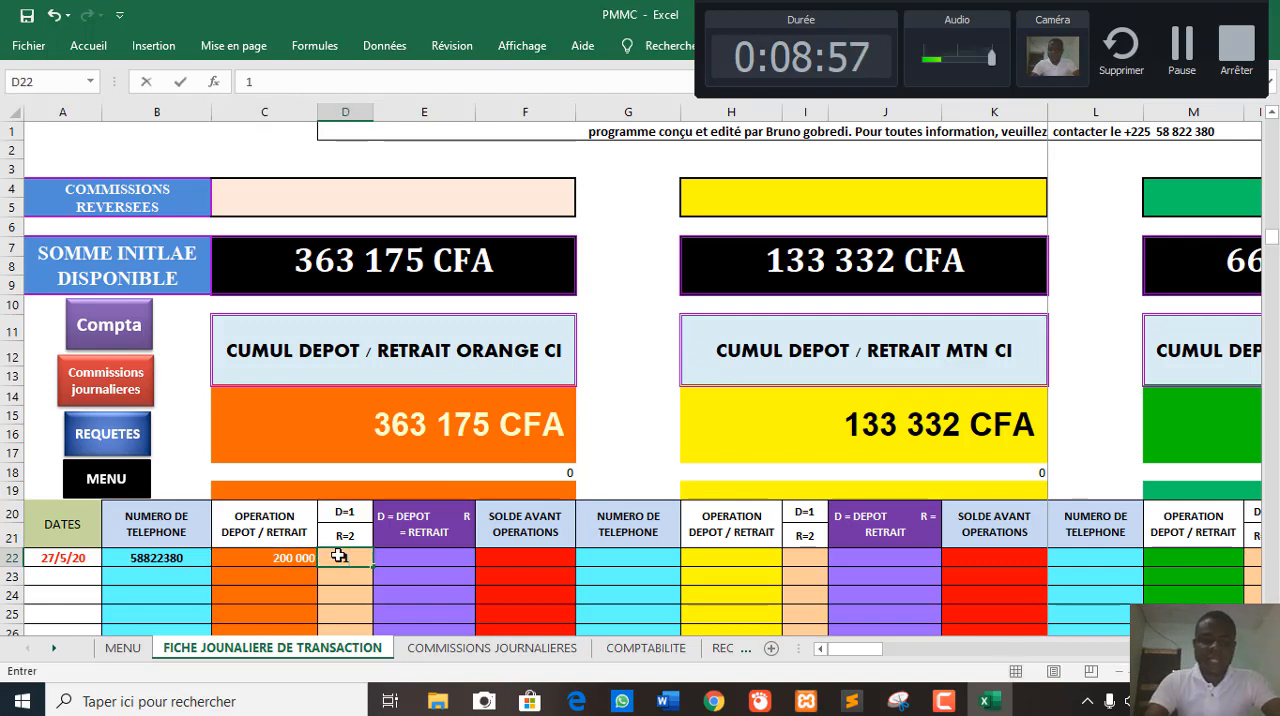
key(Return)
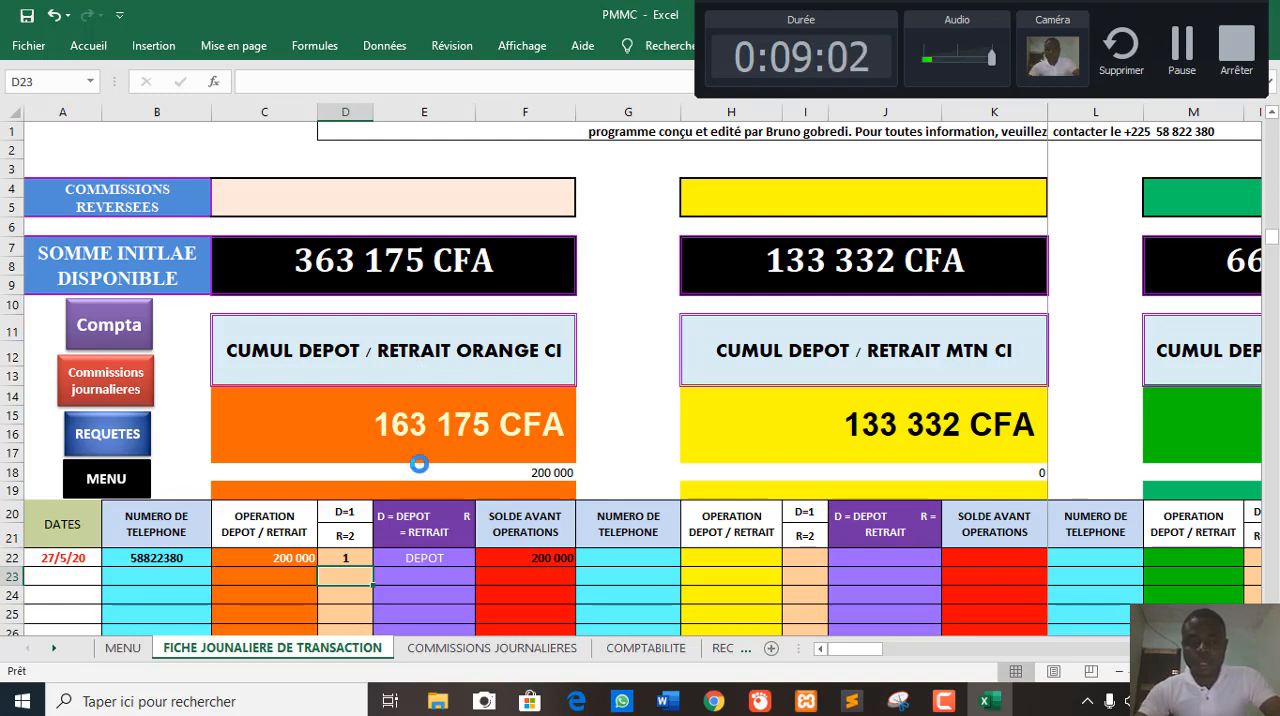
scroll(416, 462, down, 1)
scroll(420, 457, down, 1)
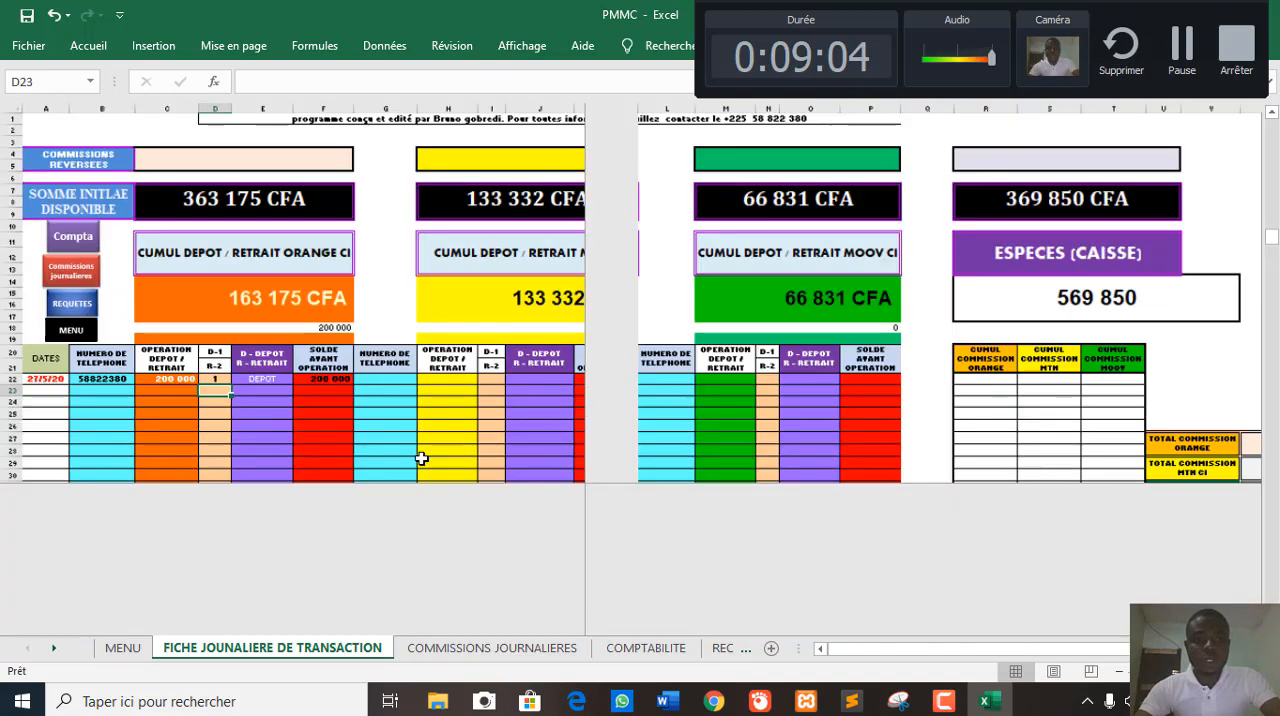
scroll(421, 458, down, 1)
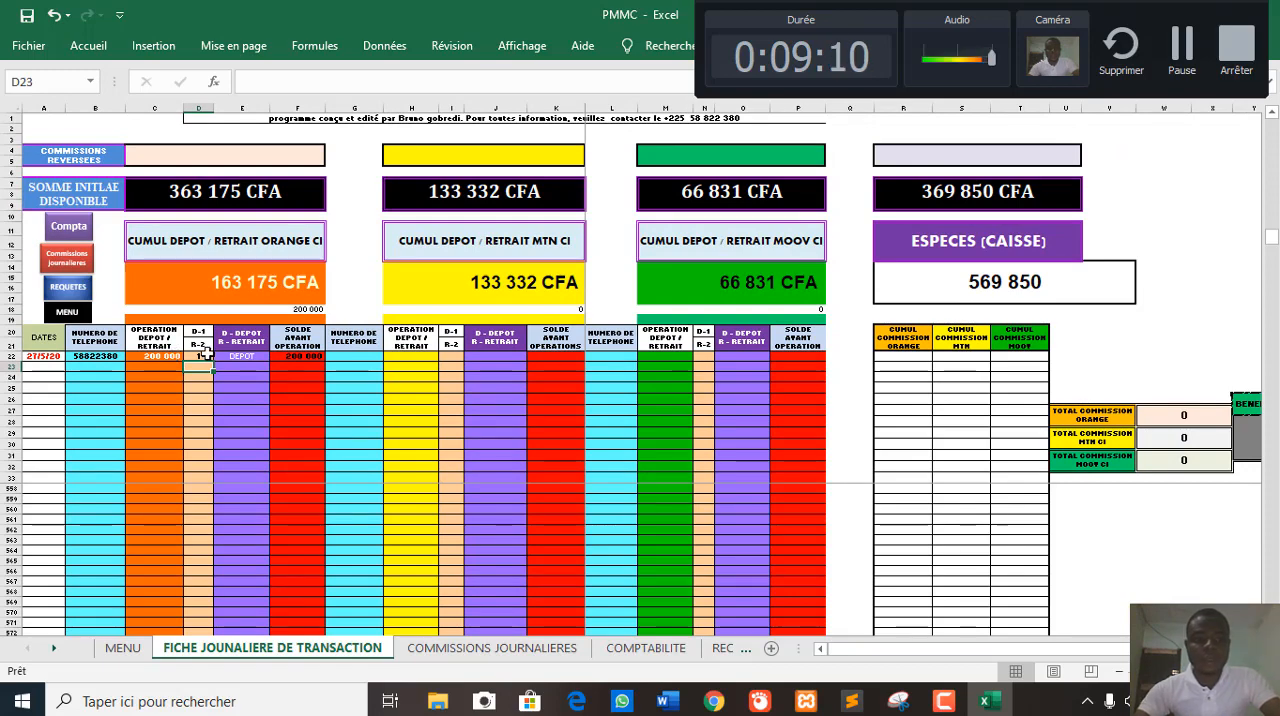
- Examine the Orange balance and the ESPECES (CAISSE) cash balance after the recorded deposit
scroll(203, 352, up, 1)
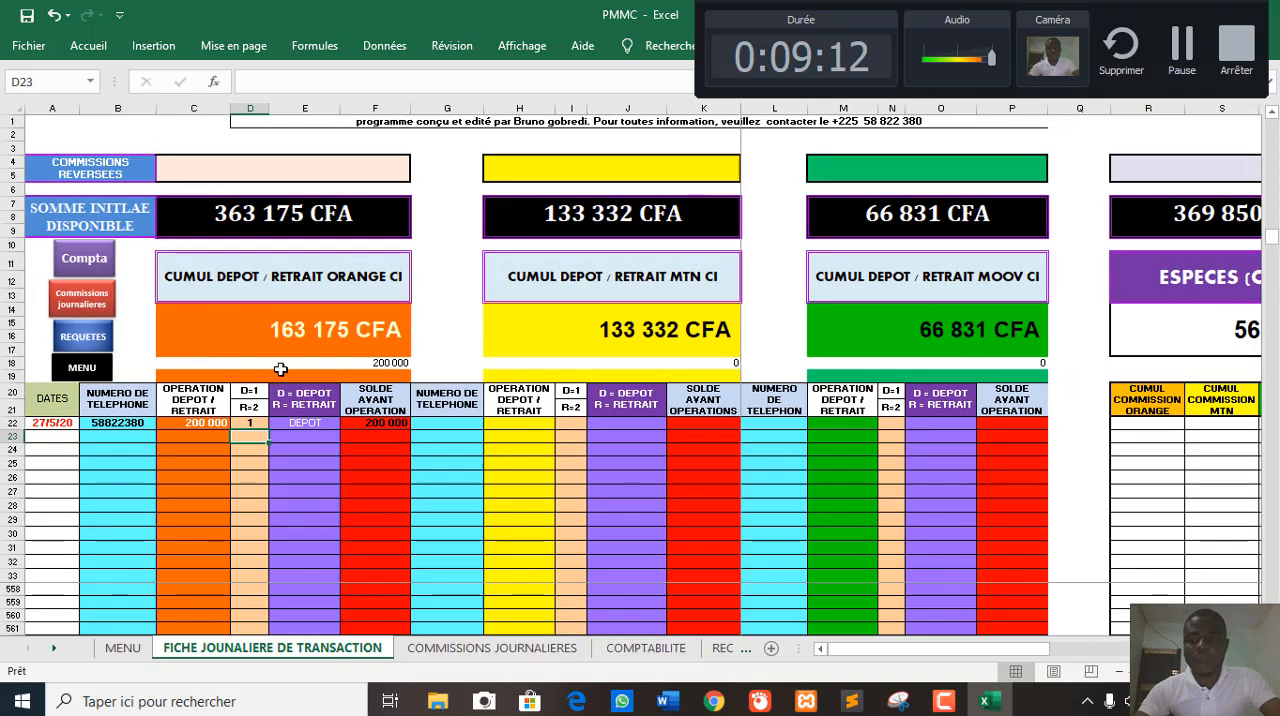
drag(867, 660, 1012, 657)
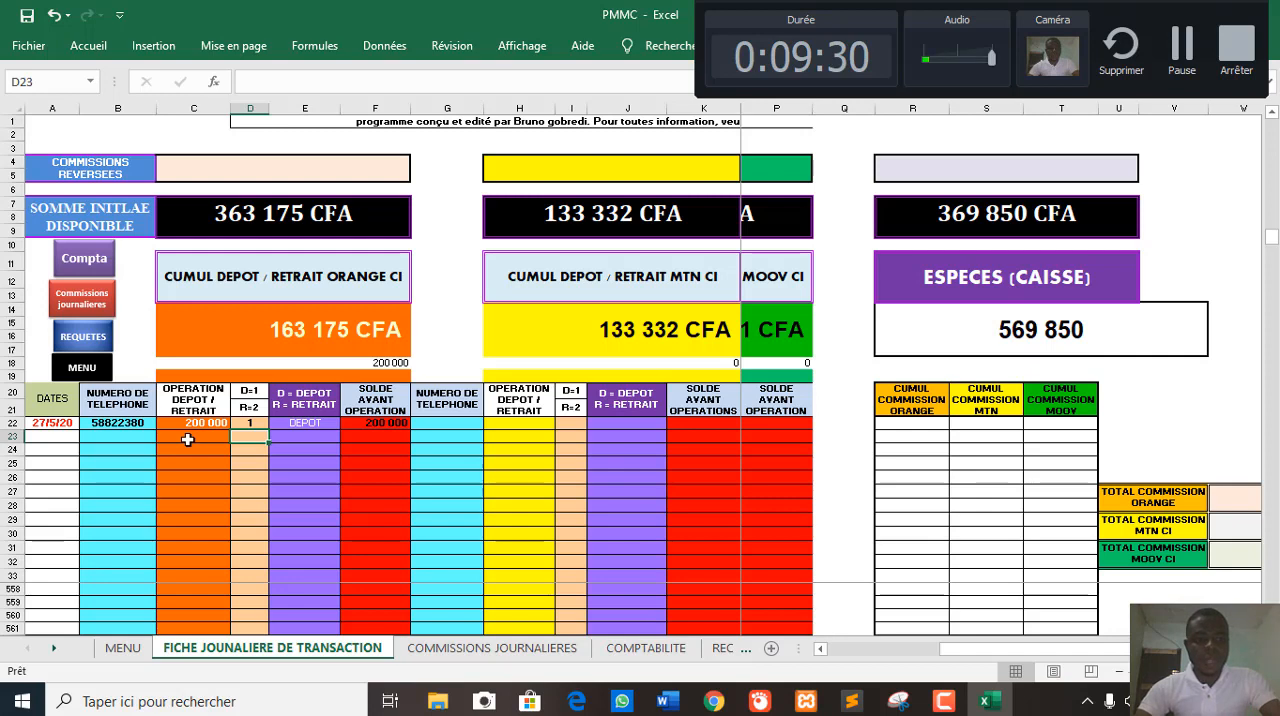
click(135, 440)
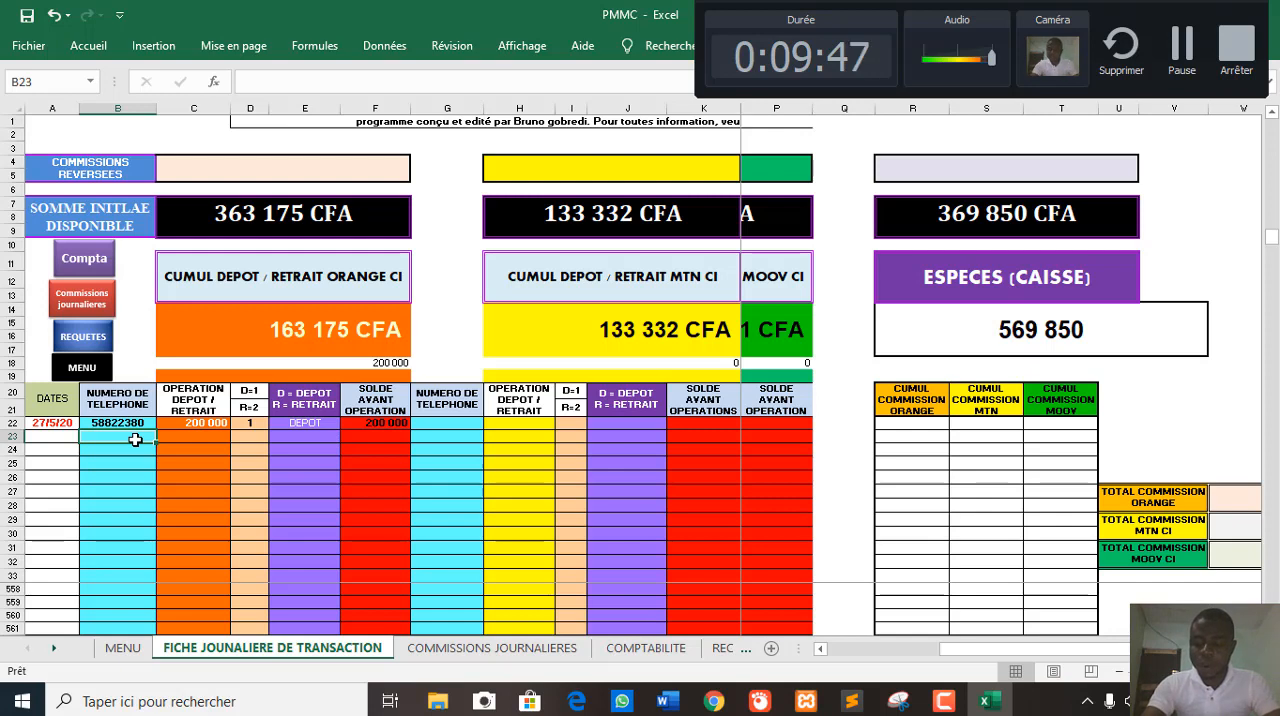
text(88)
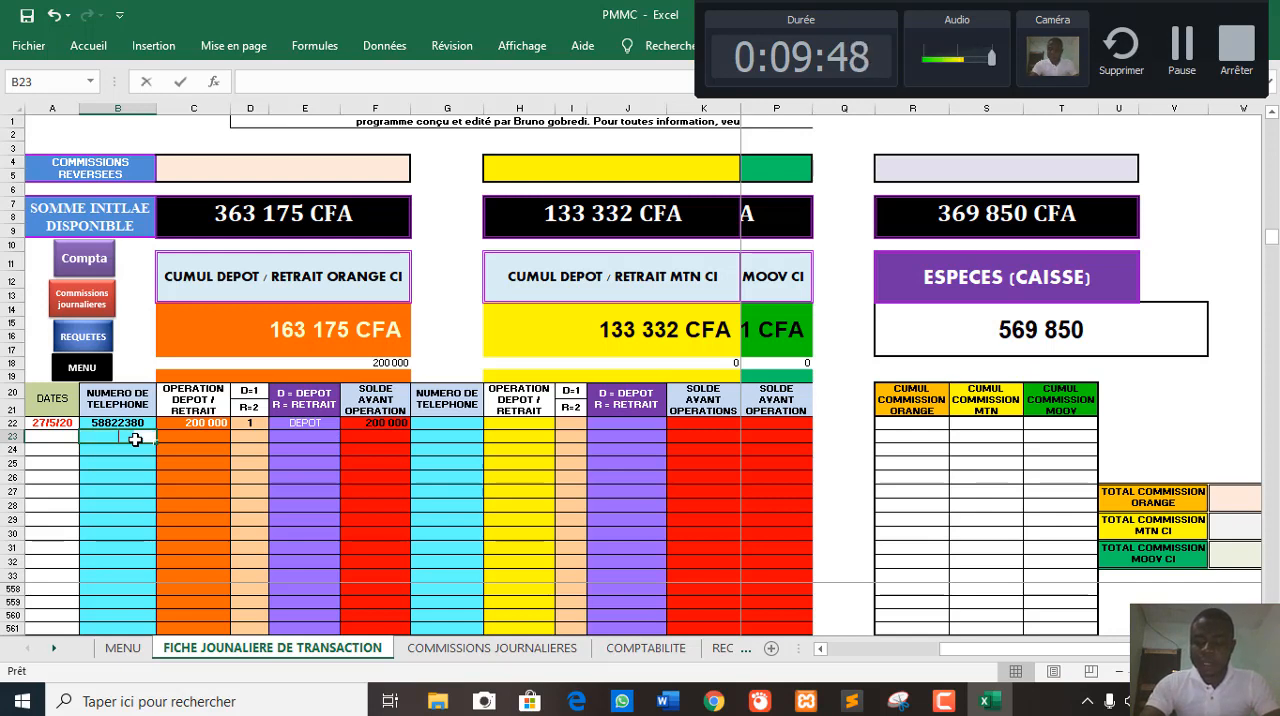
text(59)
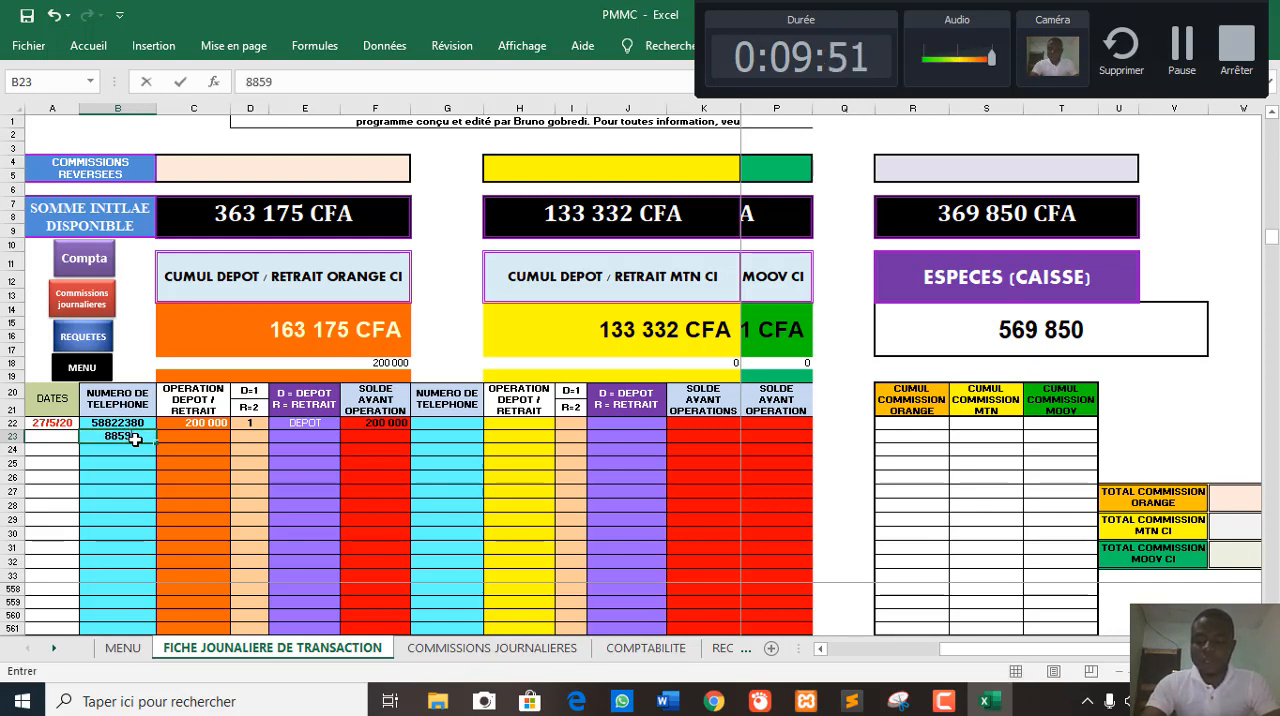
text(55)
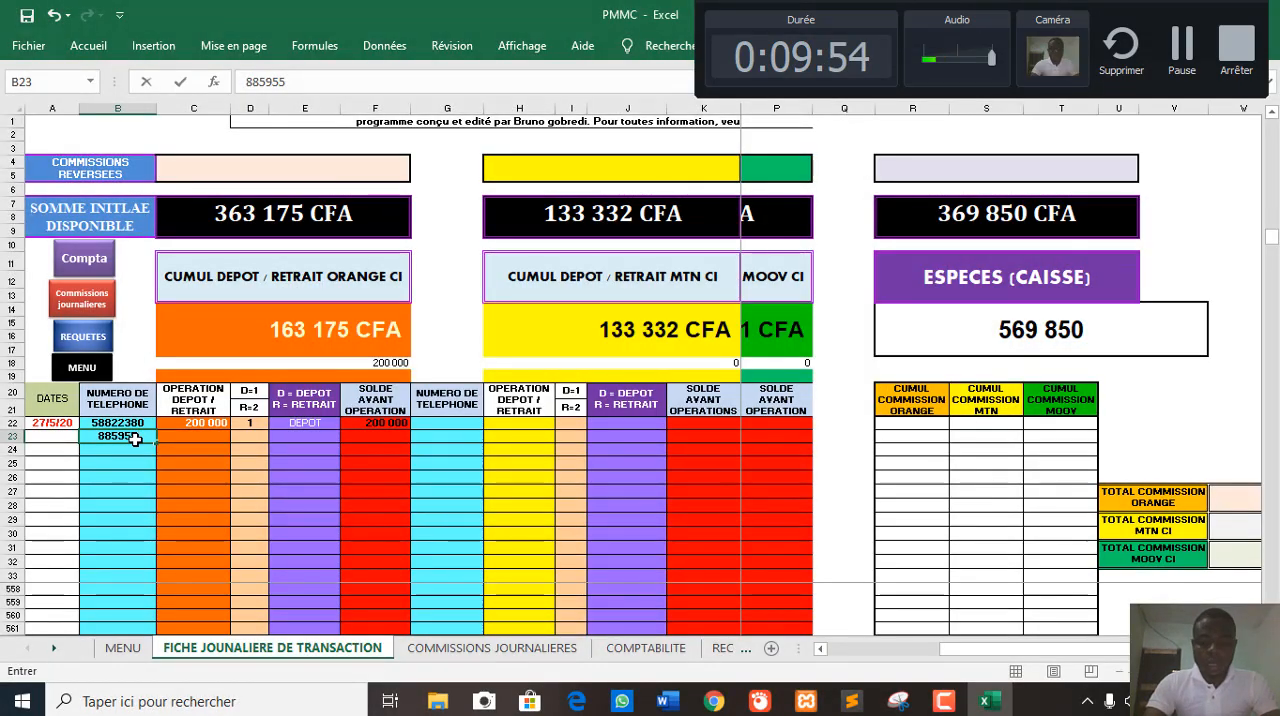
text(5)
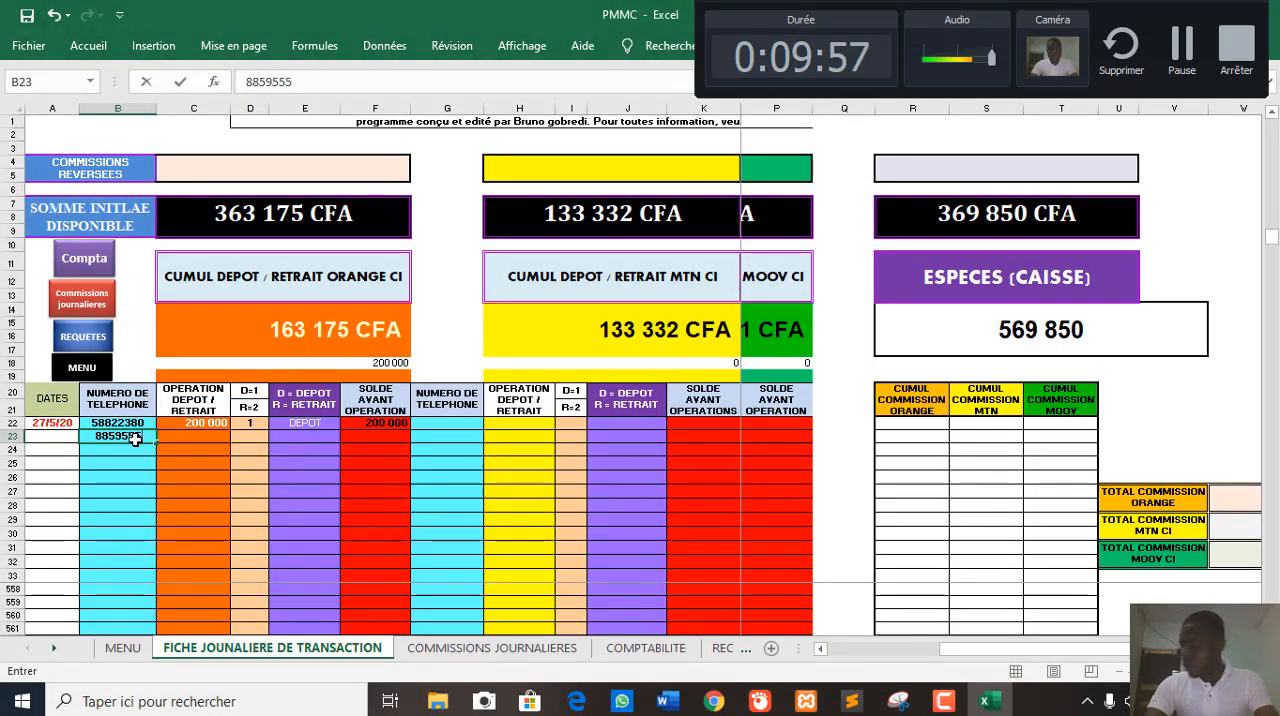
key(Escape)
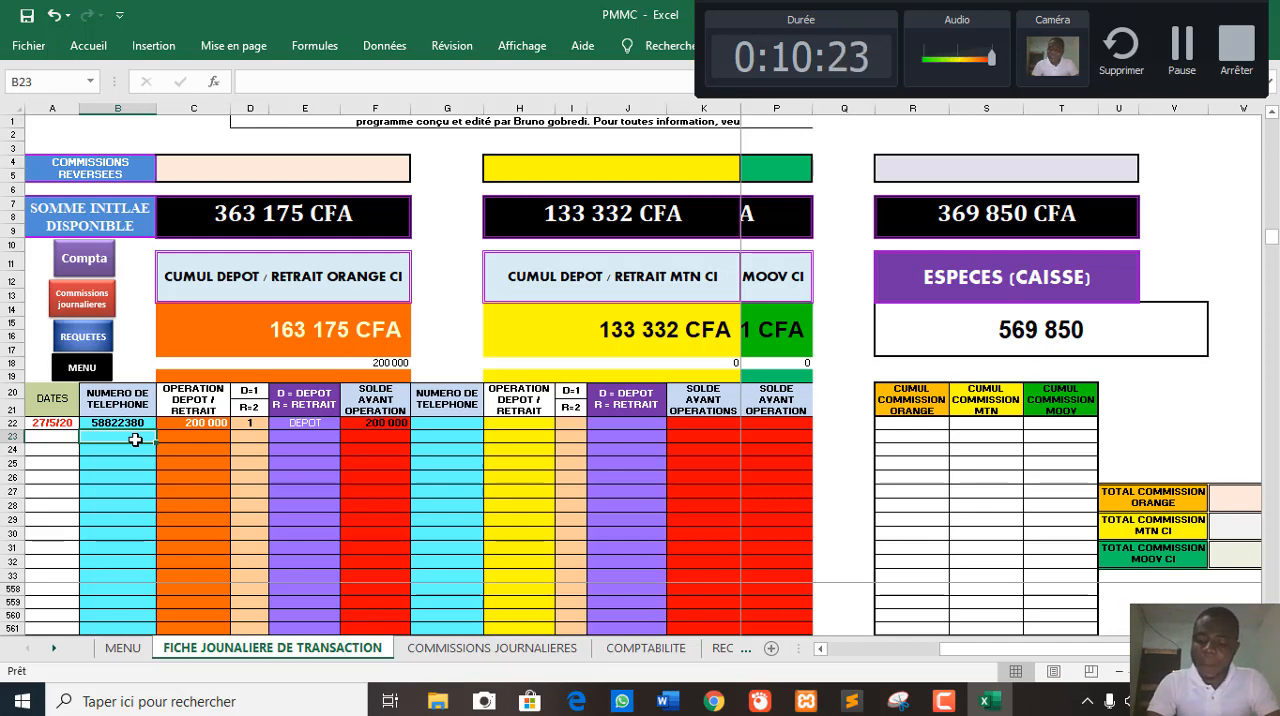
- Enter the second customer's phone number in cell B23 of the Orange section
text(88988)
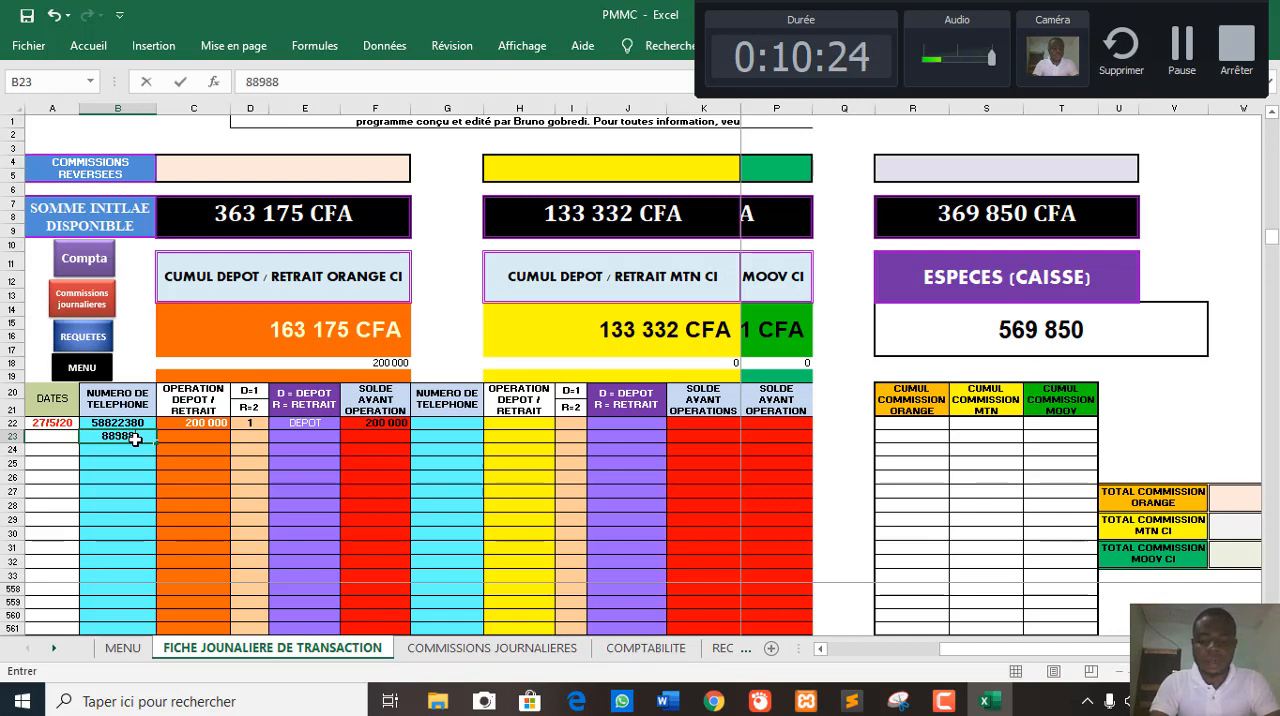
key(BackSpace)
key(BackSpace)
key(BackSpace)
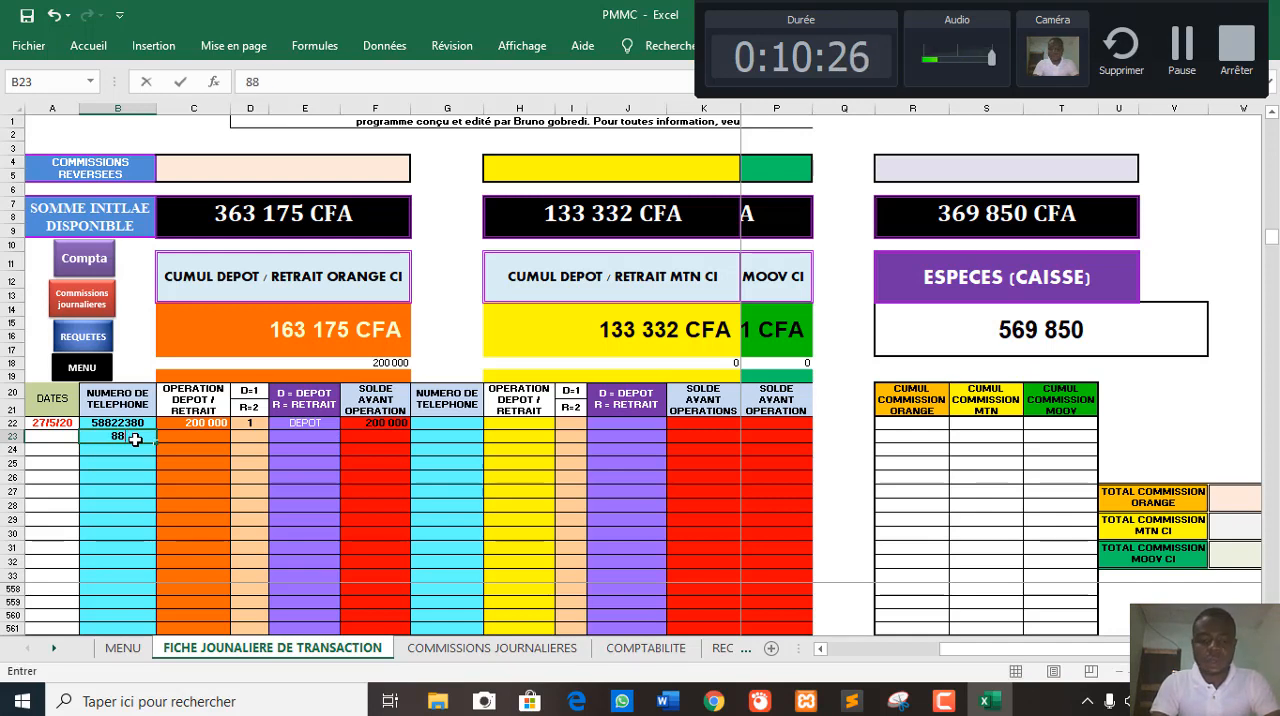
text(88888)
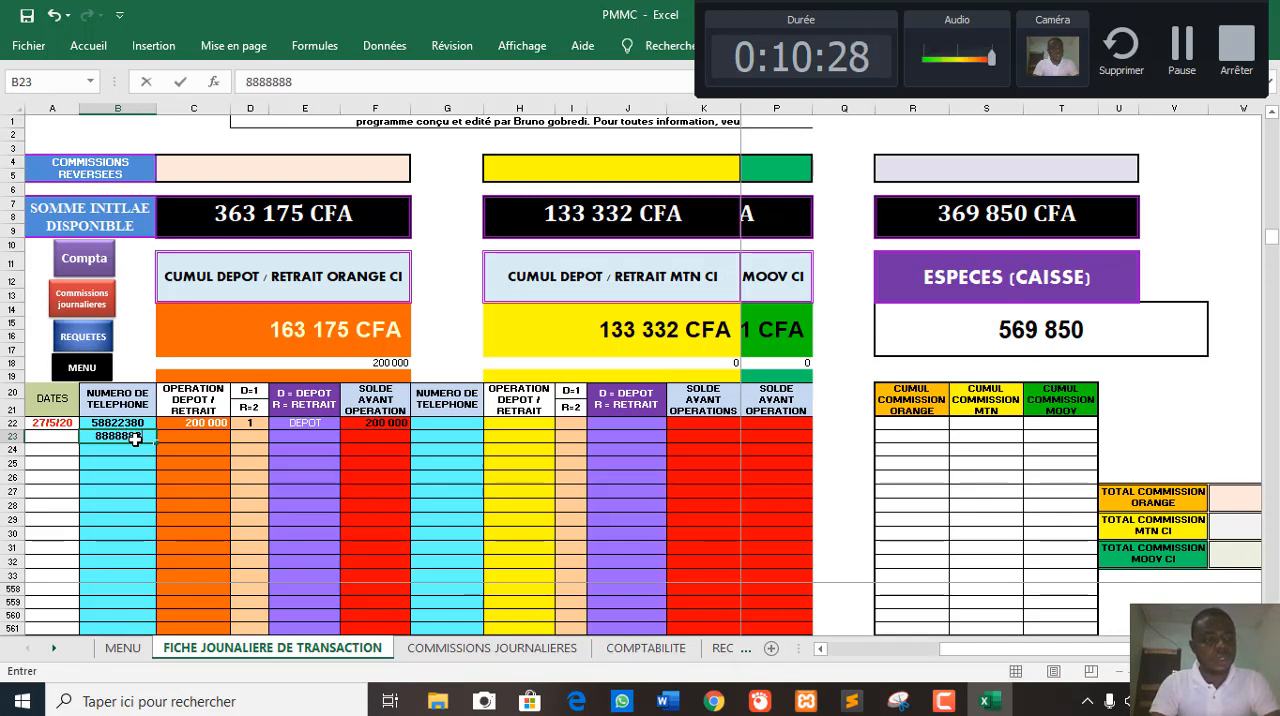
text(8)
key(Tab)
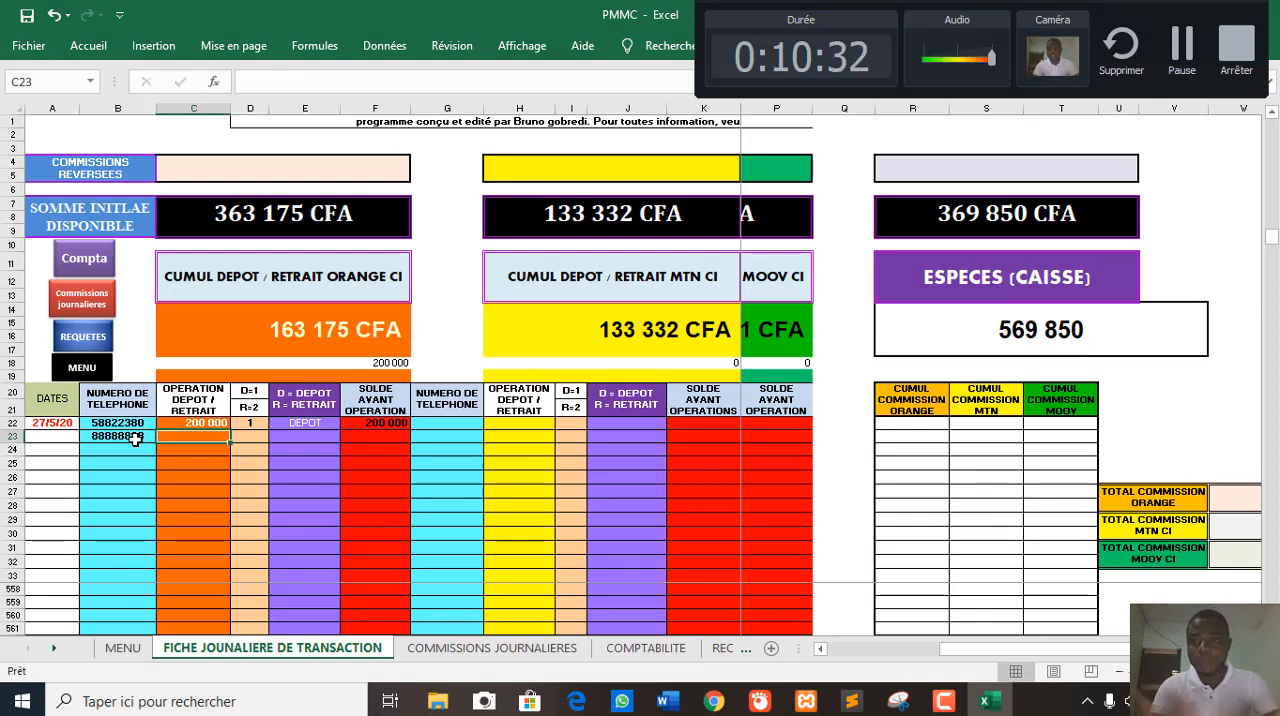
- Record a 300000 Orange withdrawal in row 23, with the amount in C23 and code 2 in D23
text(30)
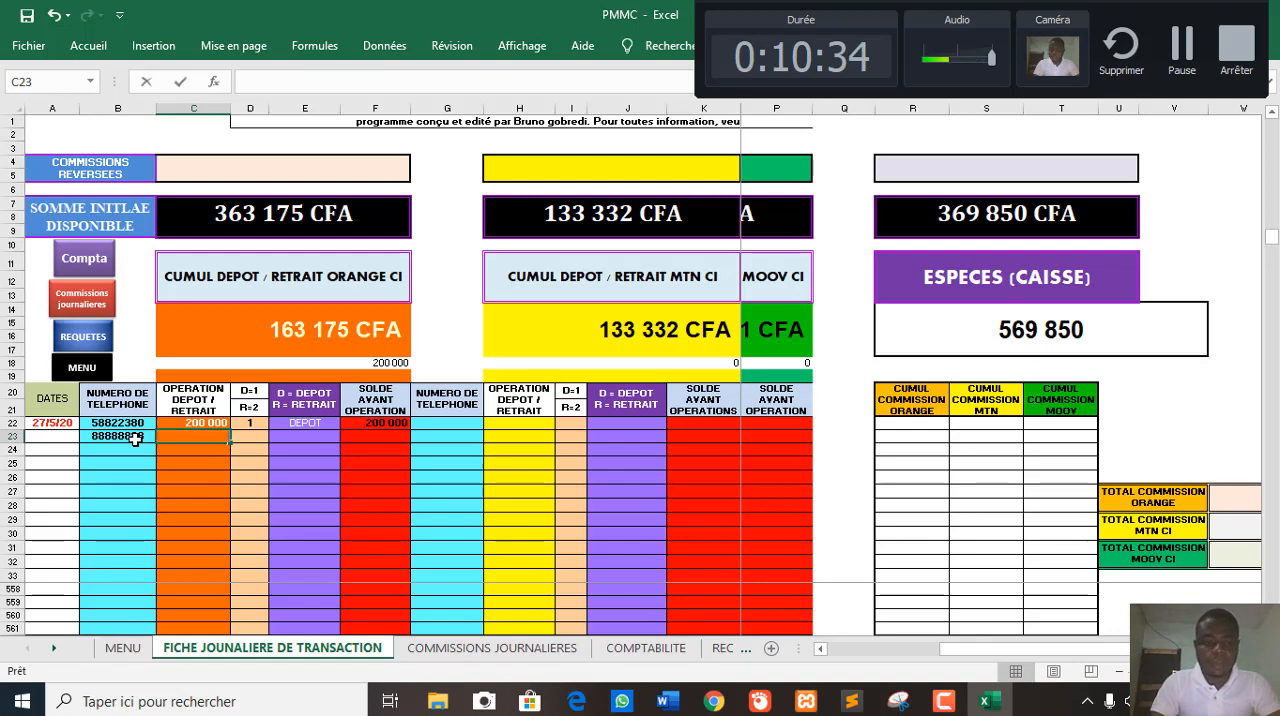
text(000)
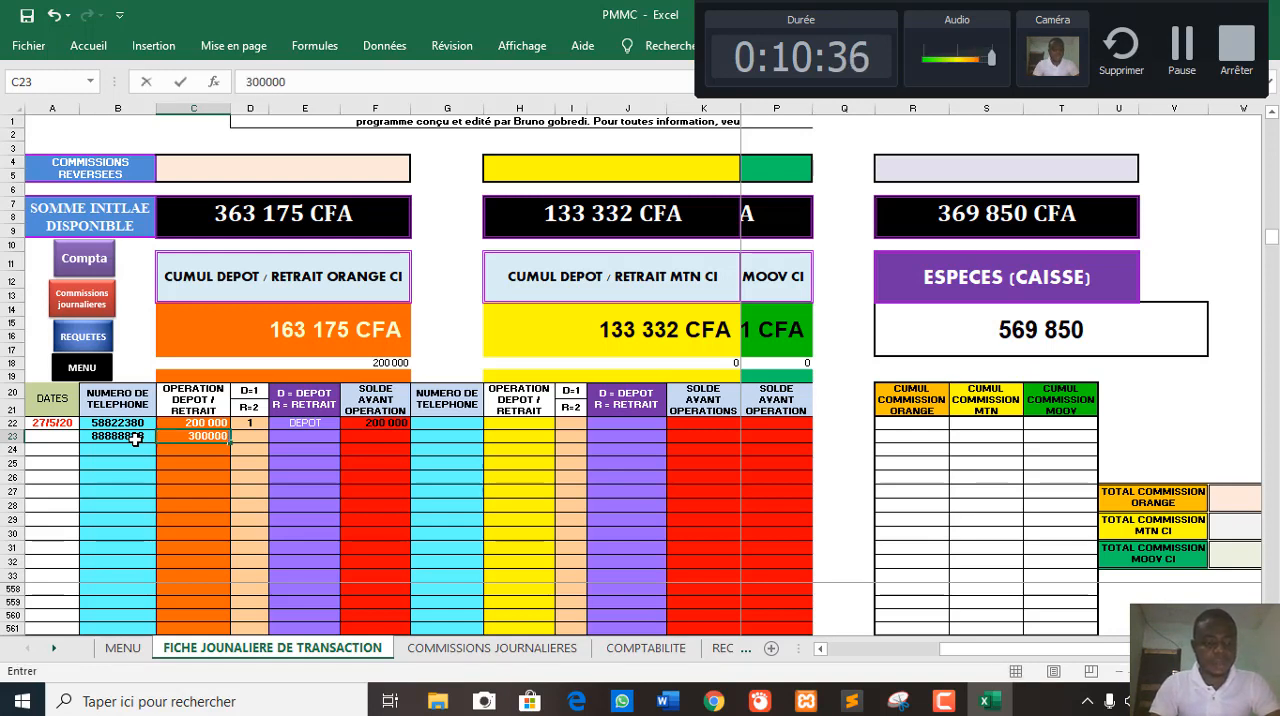
key(Tab)
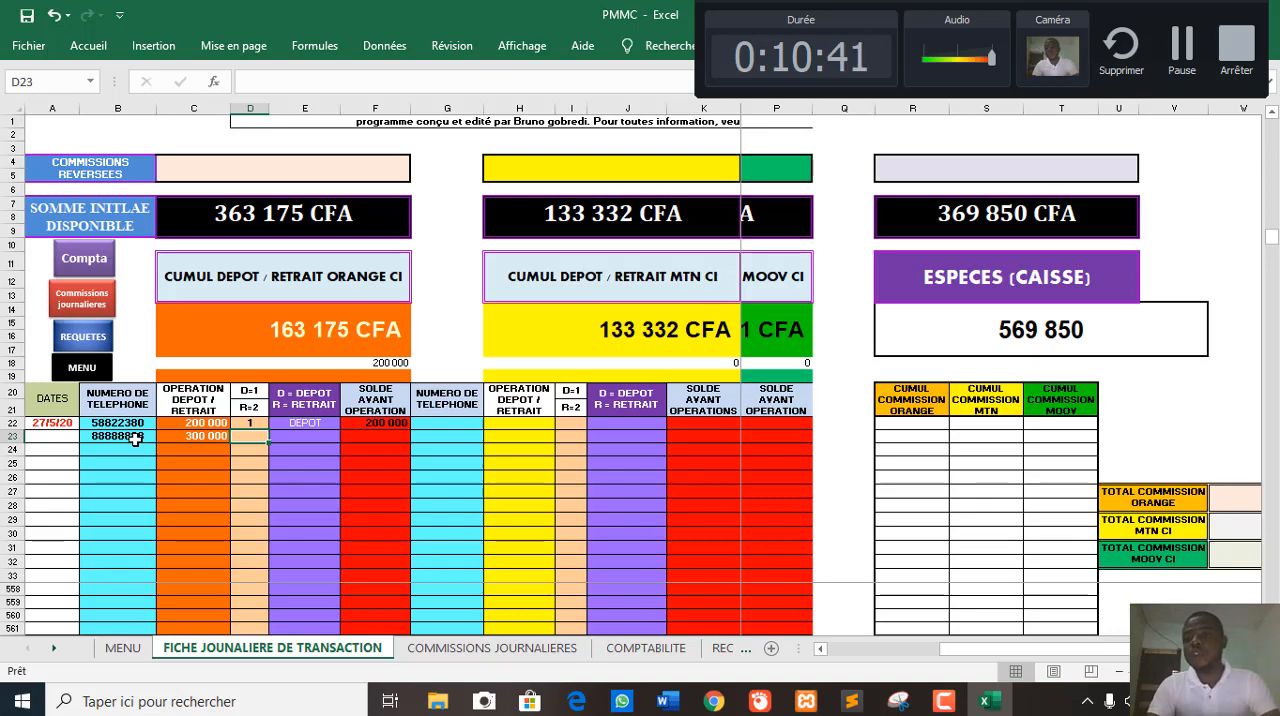
text(2)
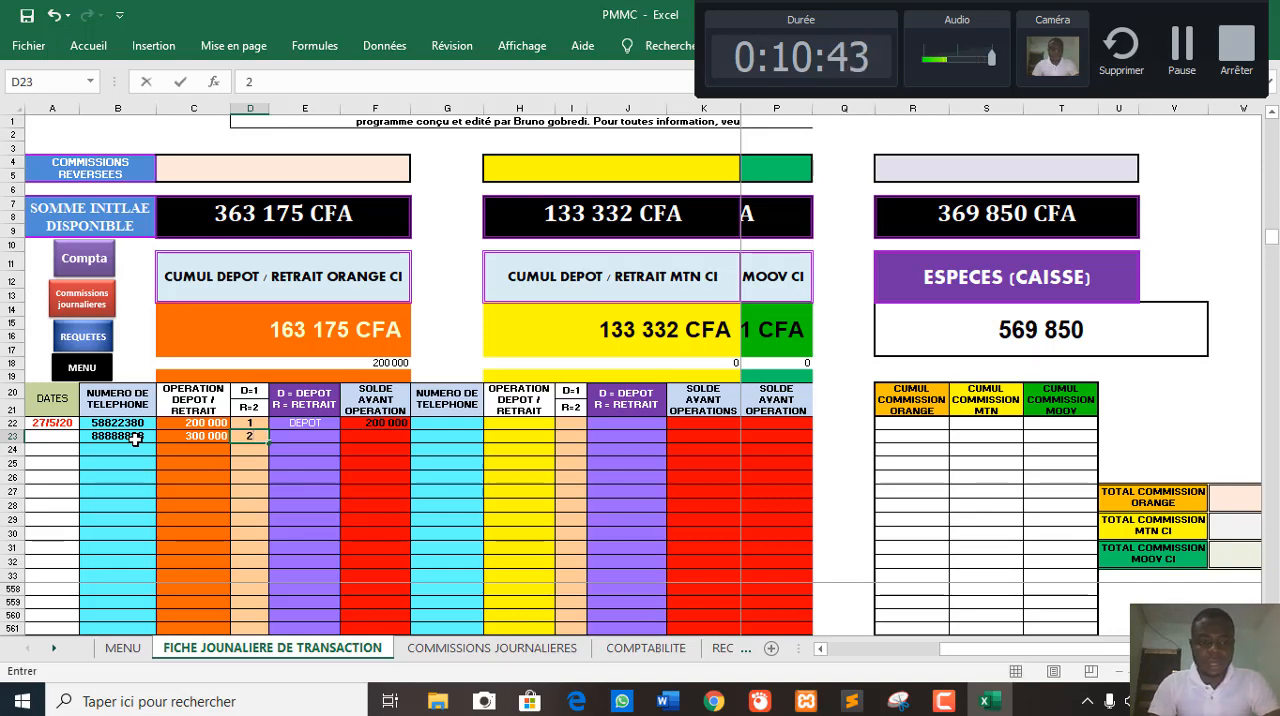
key(Return)
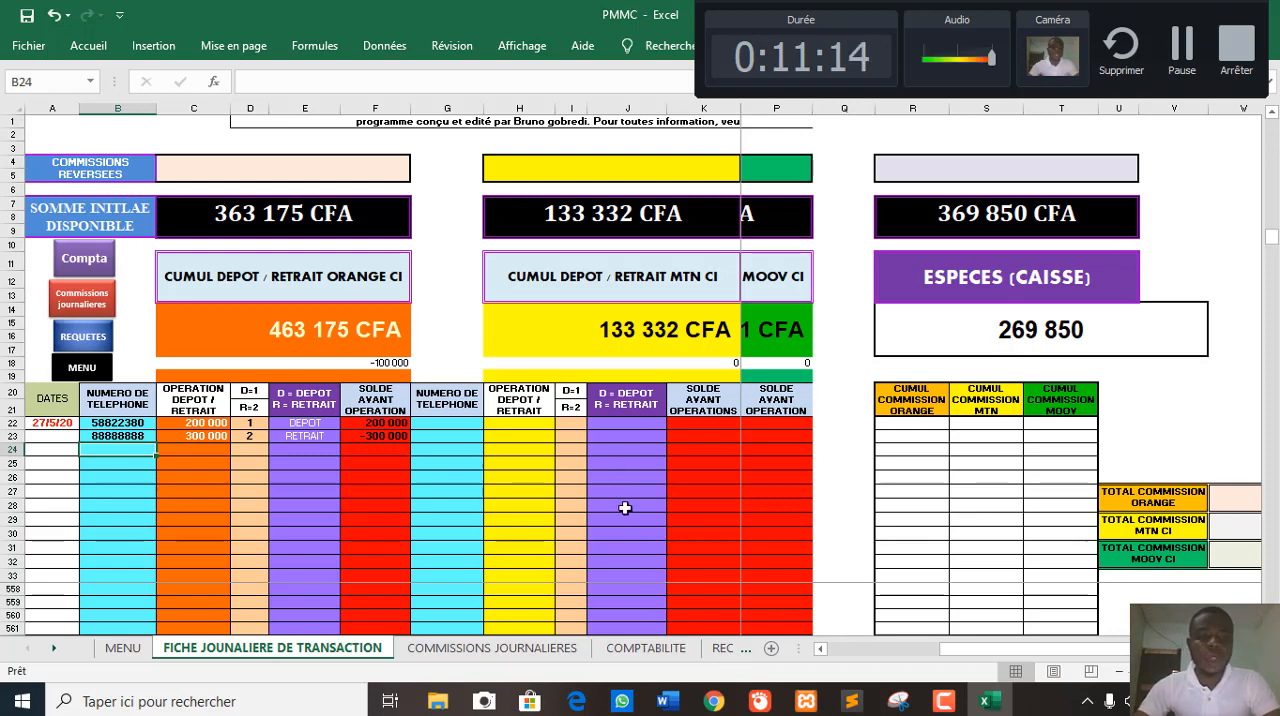
- Enter the customer's phone number in cell G22, the first row of the MTN section
drag(1000, 667, 840, 660)
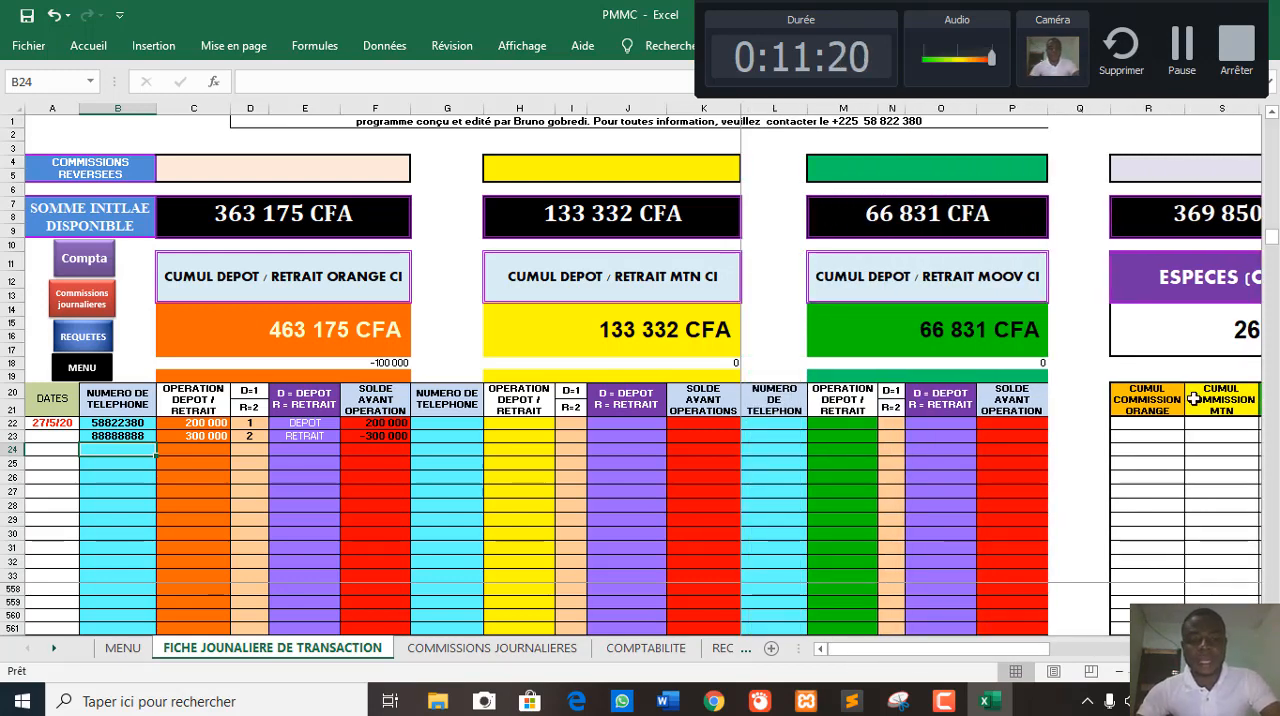
click(450, 423)
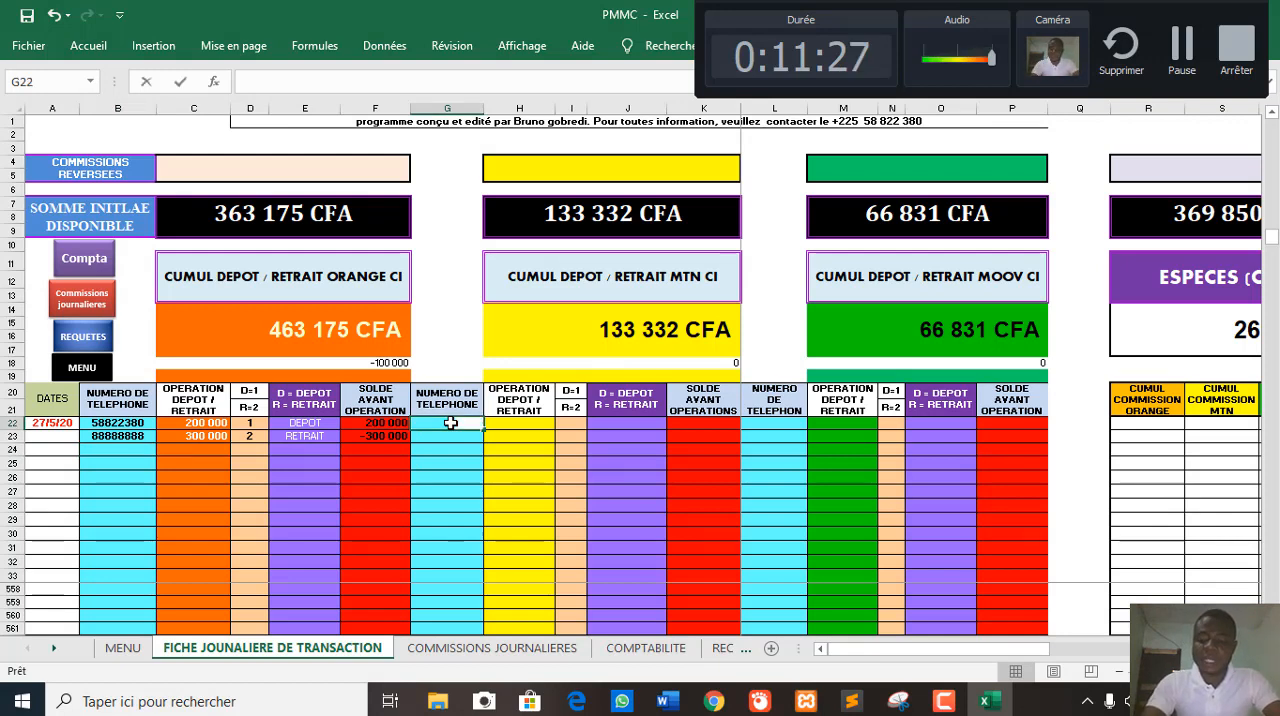
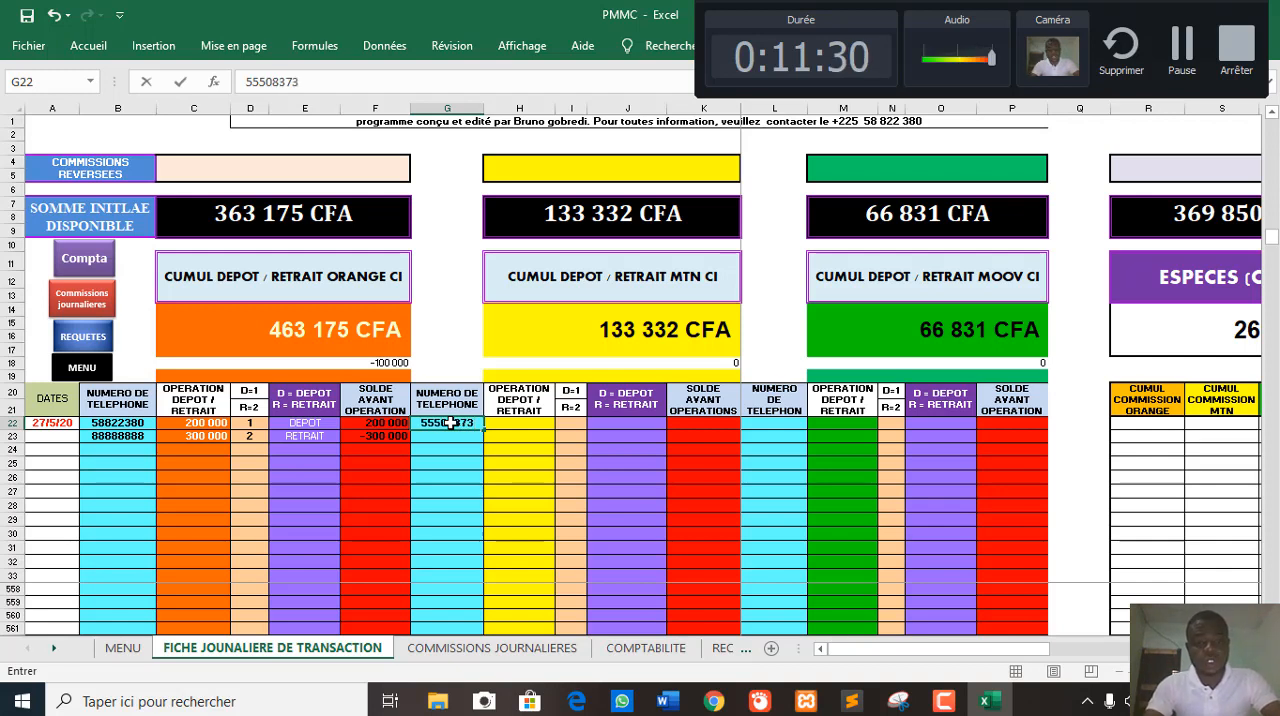
key(Tab)
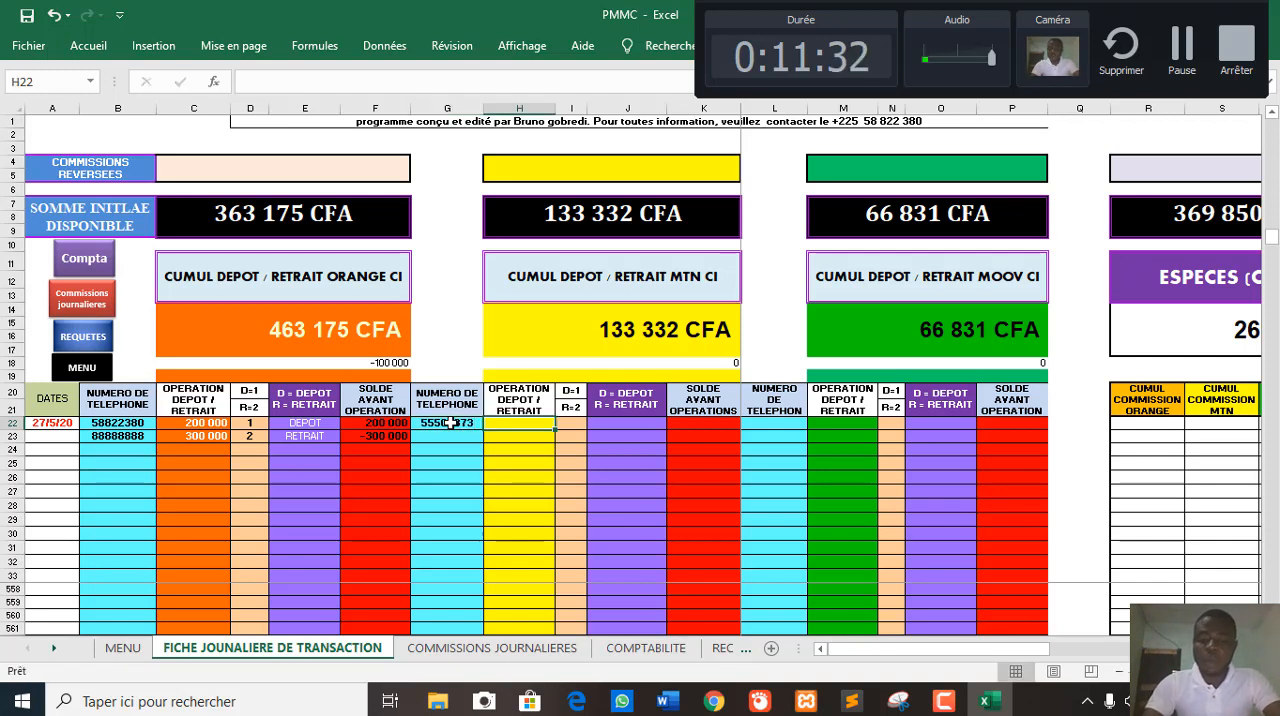
- Record a 50000 MTN deposit in row 22, with the amount in H22 and code 1 in I22
text(50000)
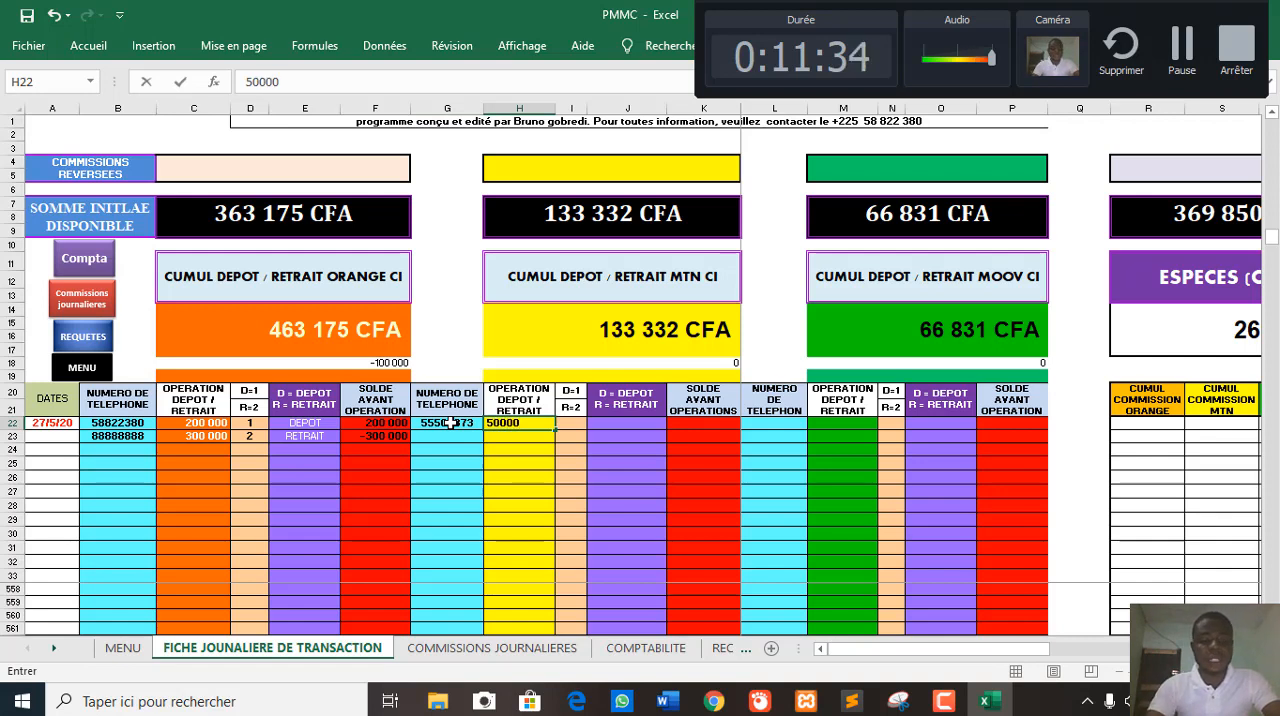
key(Tab)
text(1)
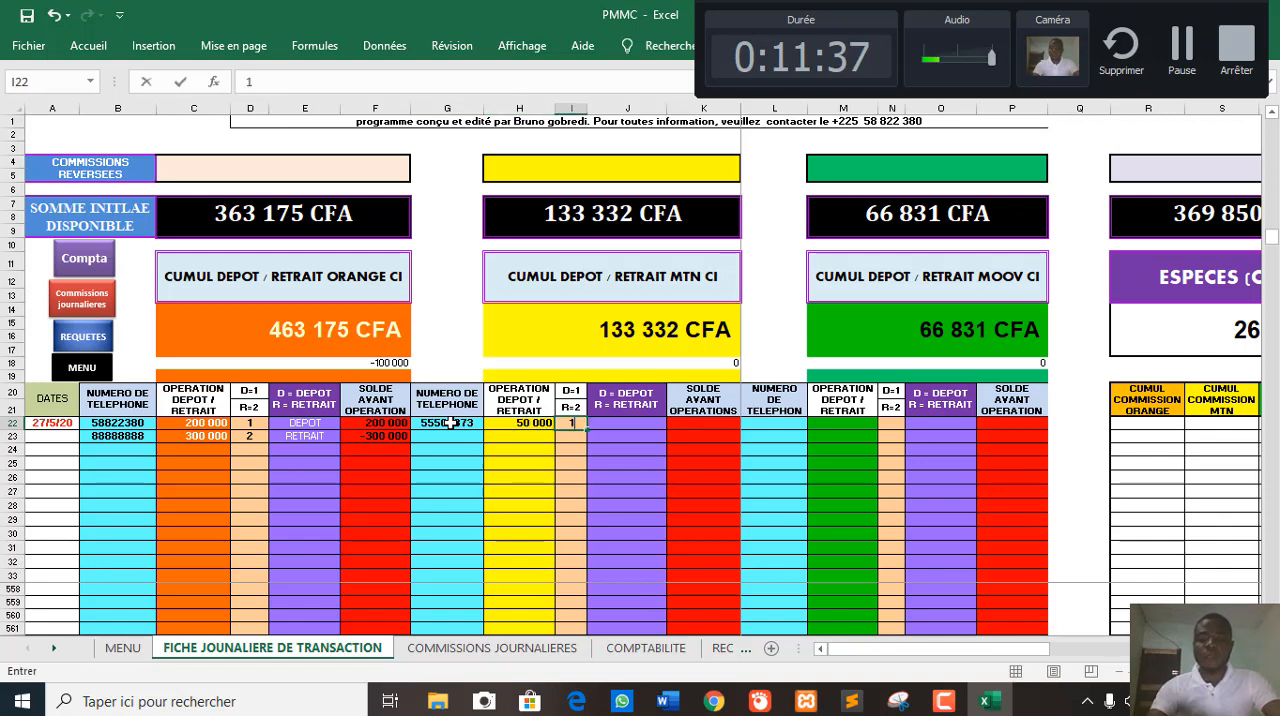
key(Return)
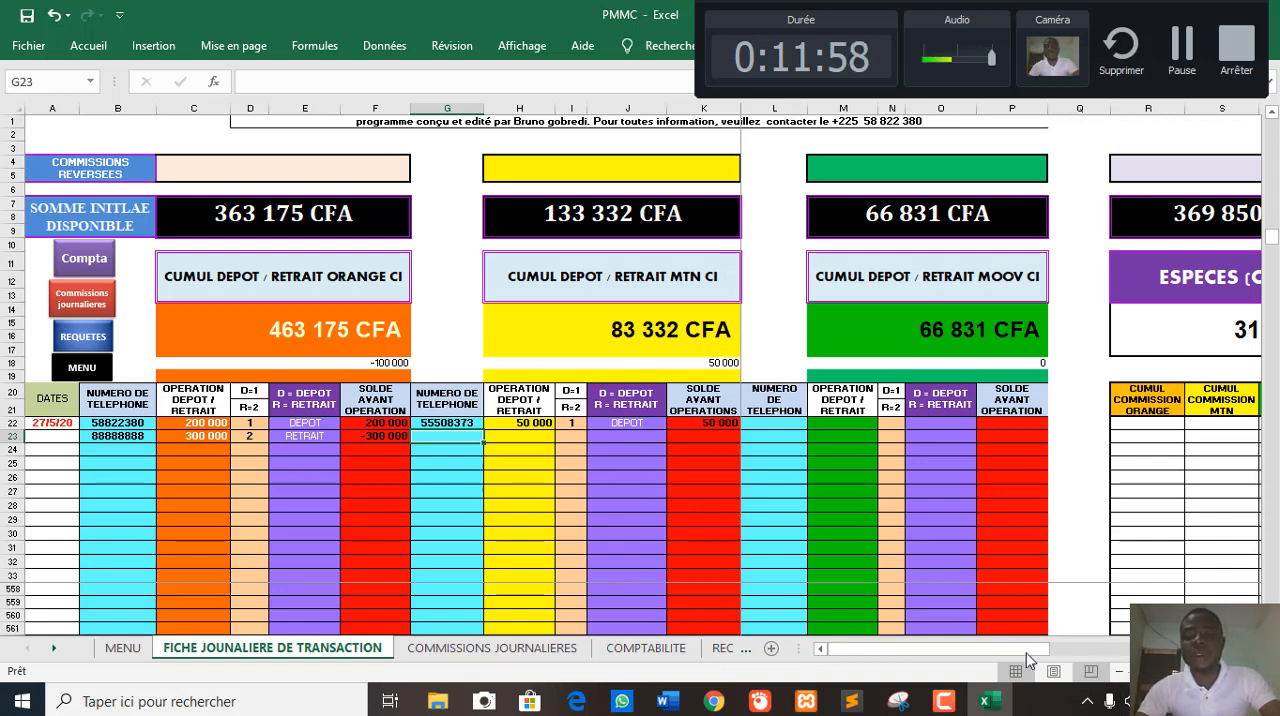
- Check the ESPECES (CAISSE) balance and enter the customer's phone number in cell L22 of the Moov section
drag(1010, 649, 1122, 649)
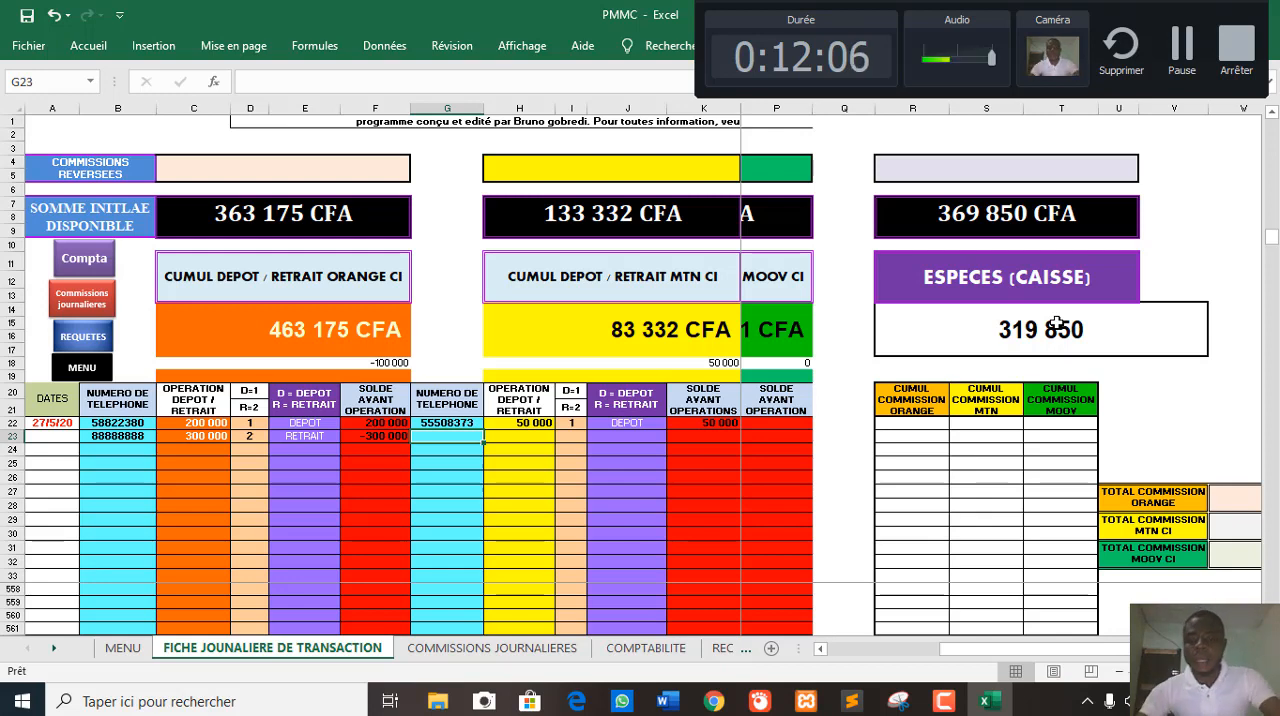
drag(1098, 652, 893, 655)
click(843, 423)
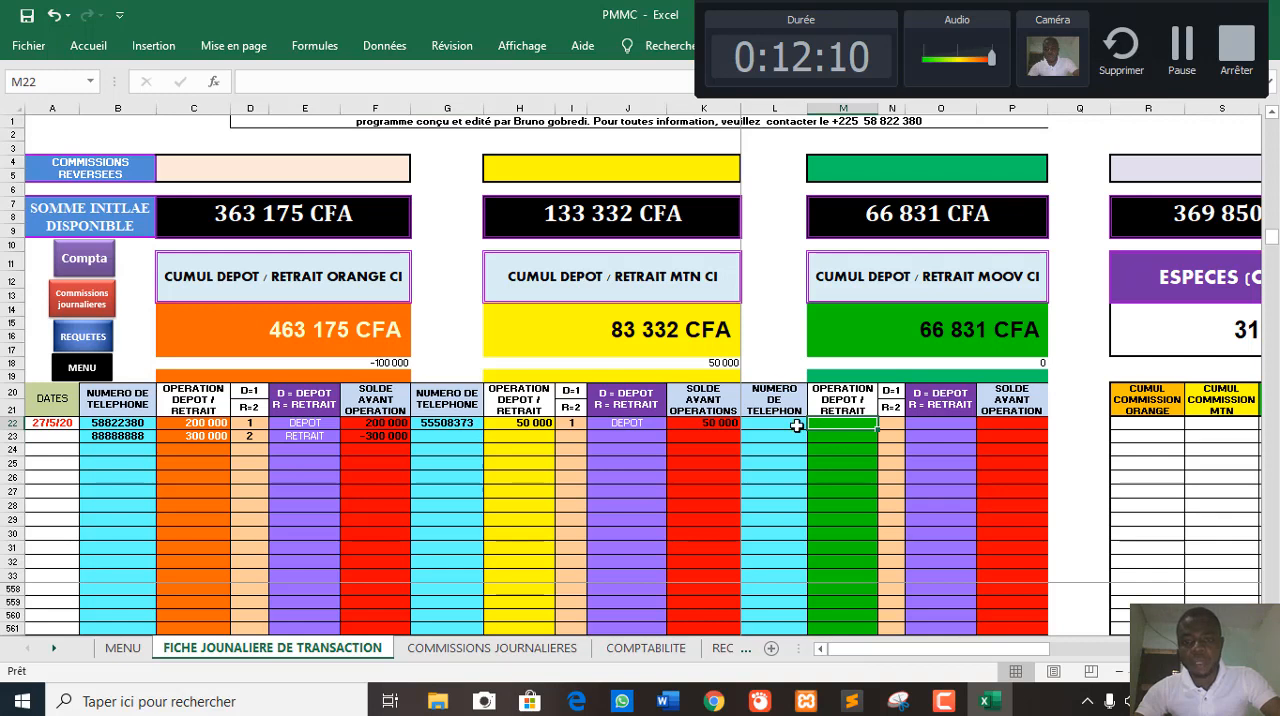
click(796, 426)
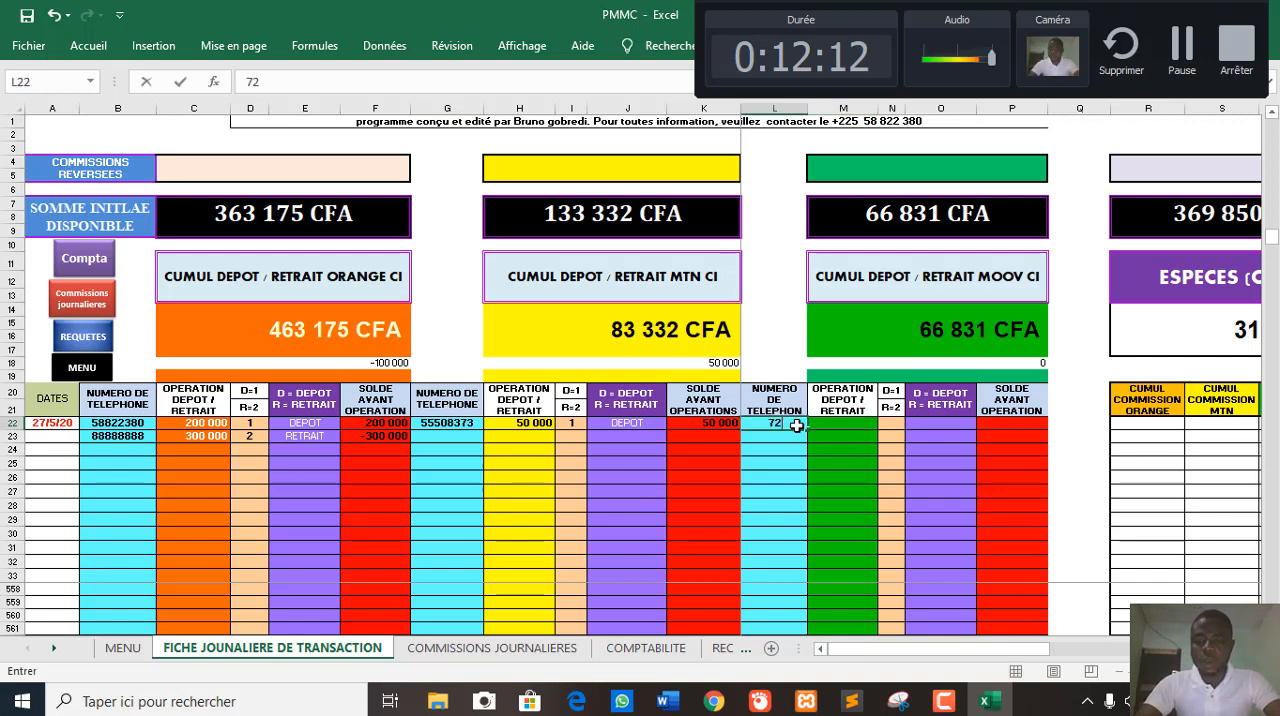
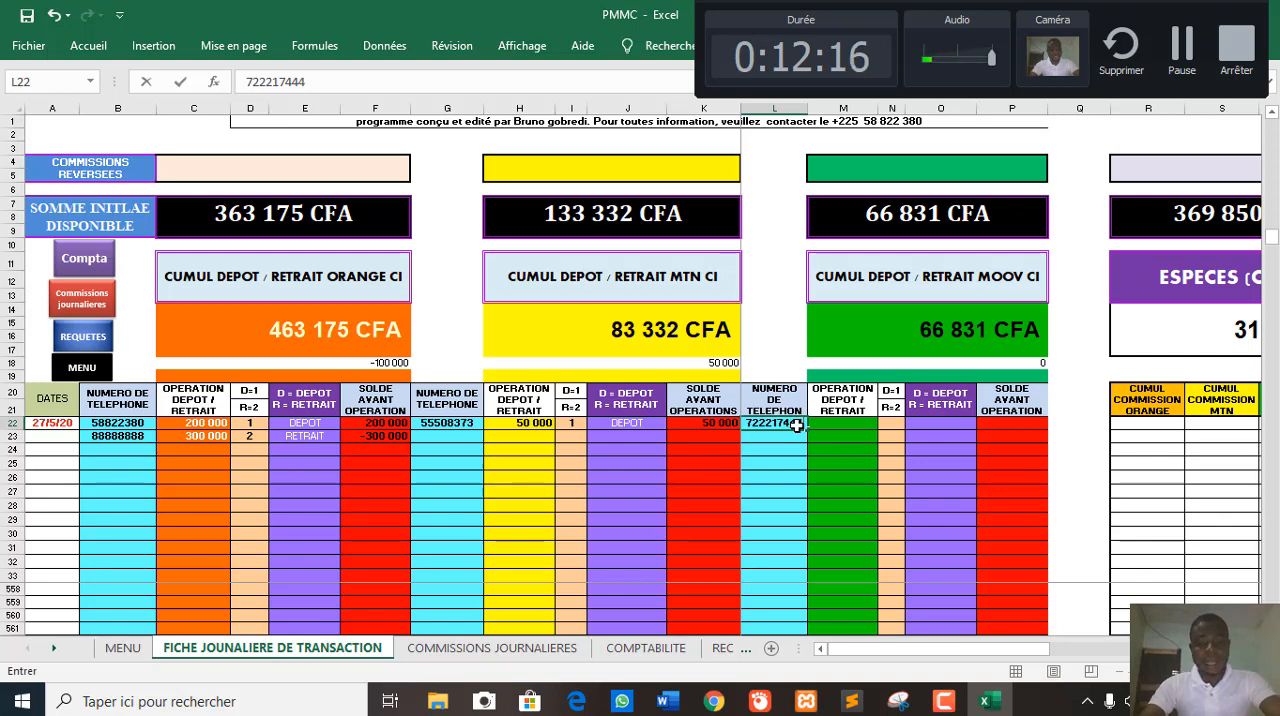
key(Tab)
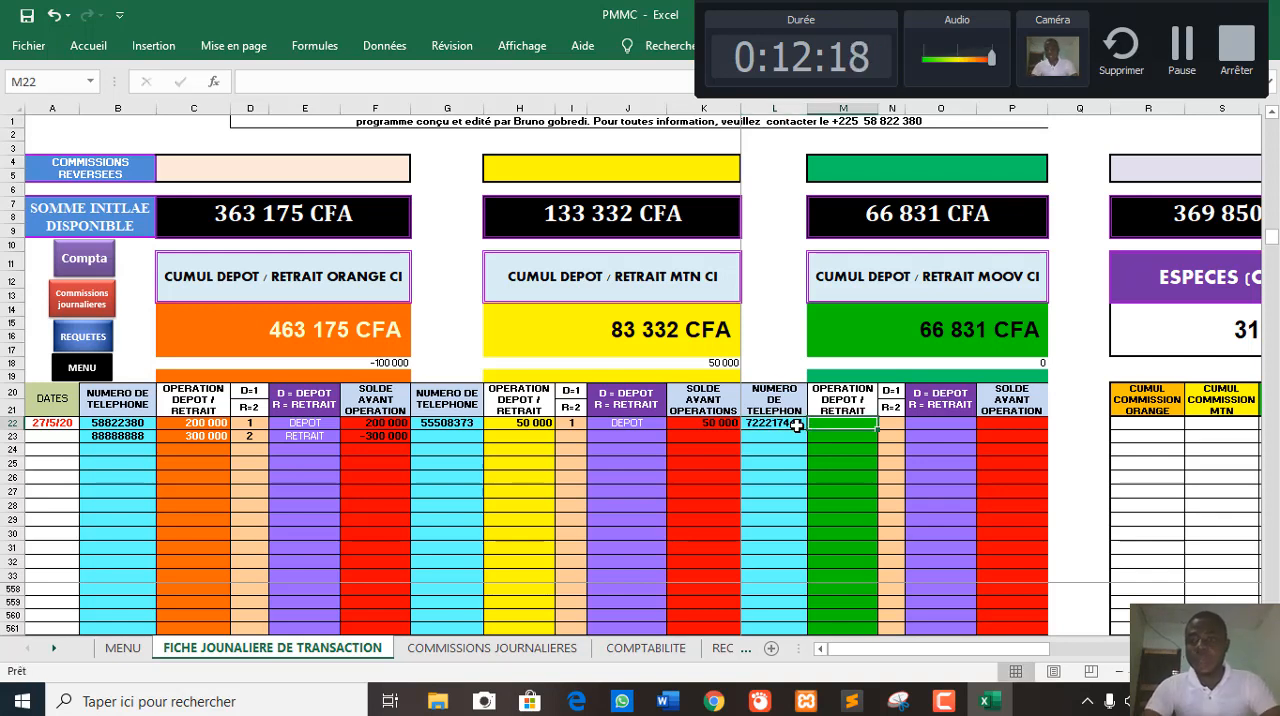
- Record a 200000 Moov withdrawal in row 22, with the amount in M22 and code 2 in N22
text(200 0)
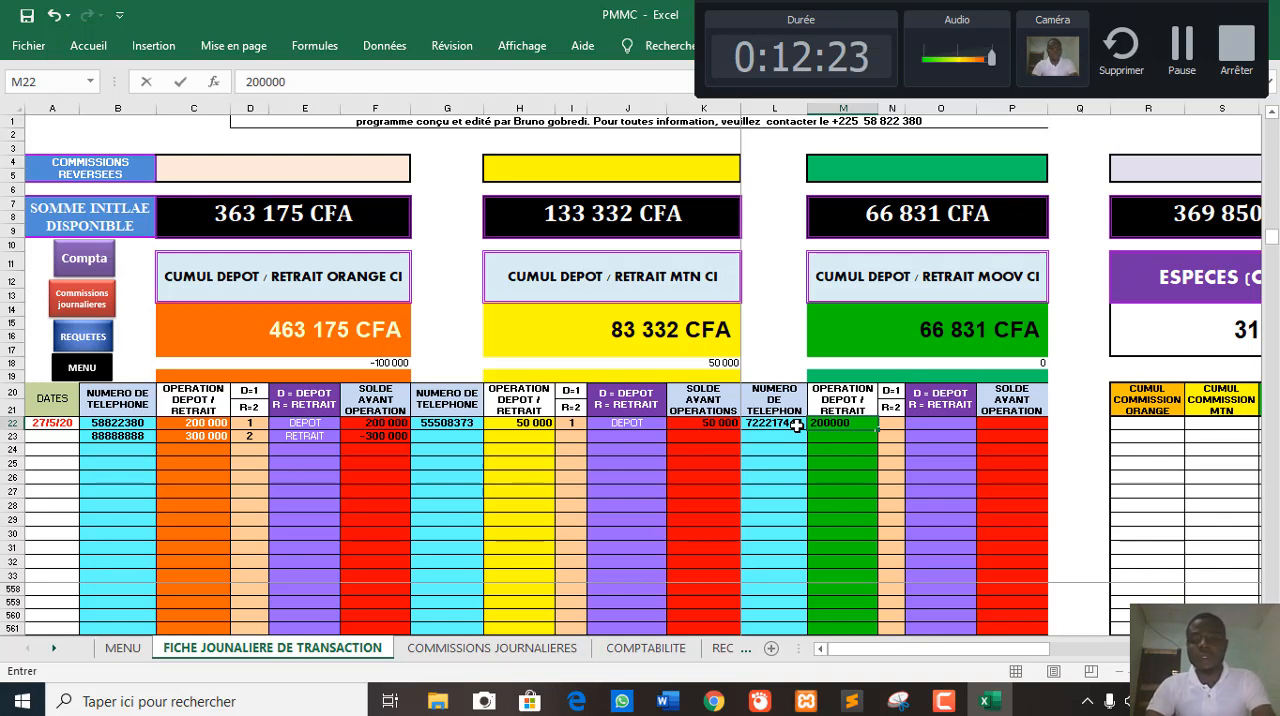
text(00)
key(Tab)
text(2)
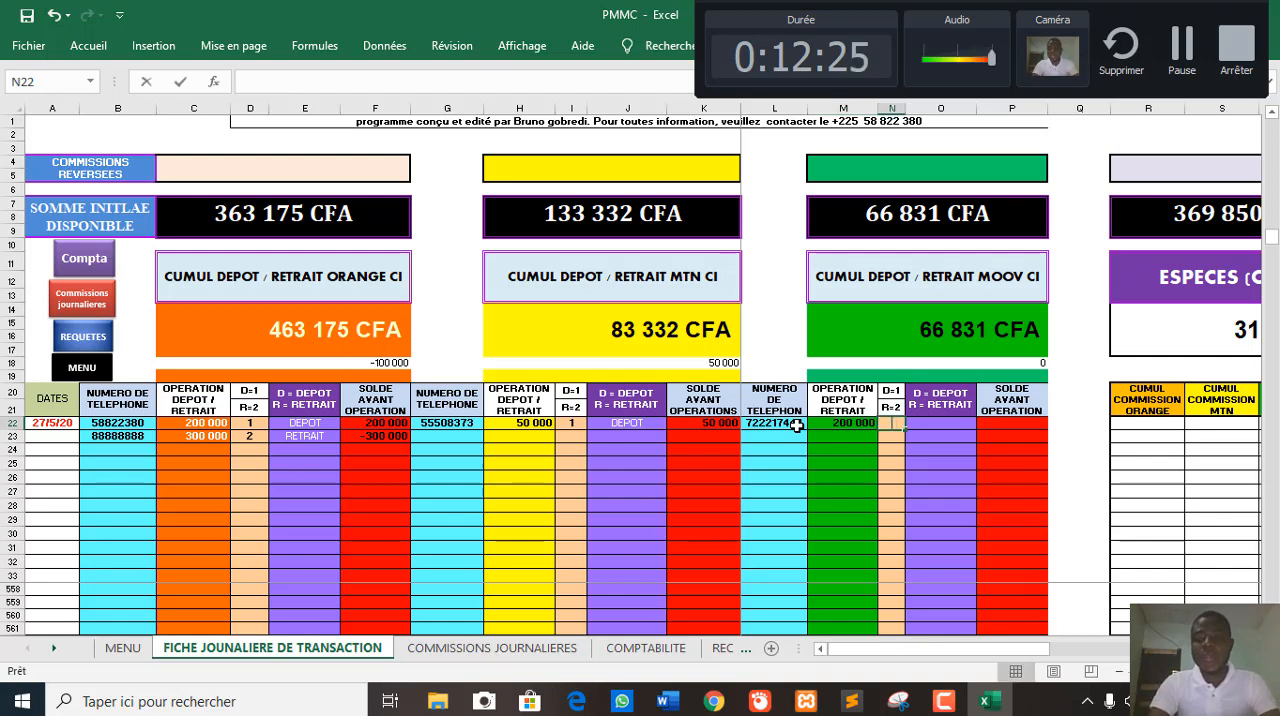
key(Return)
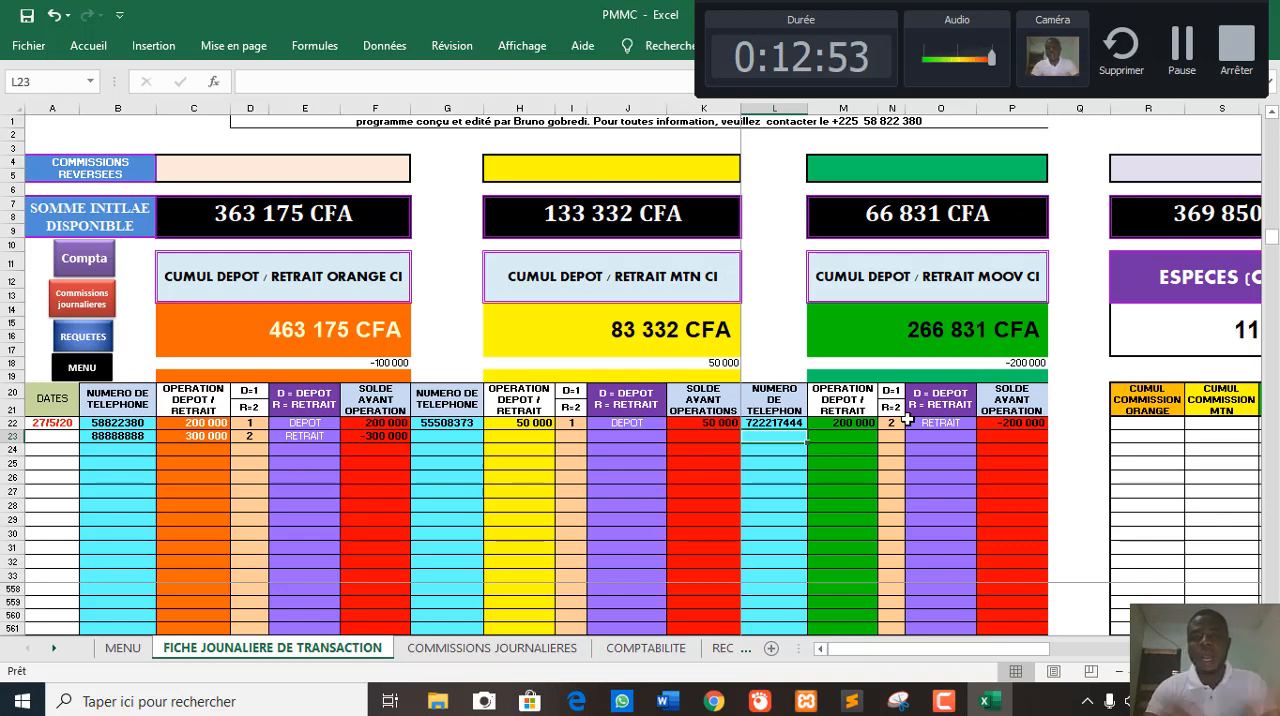
- Check the ESPECES (CAISSE) balance after the Moov withdrawal and return to cell M23 in the Moov section
drag(1000, 651, 1108, 597)
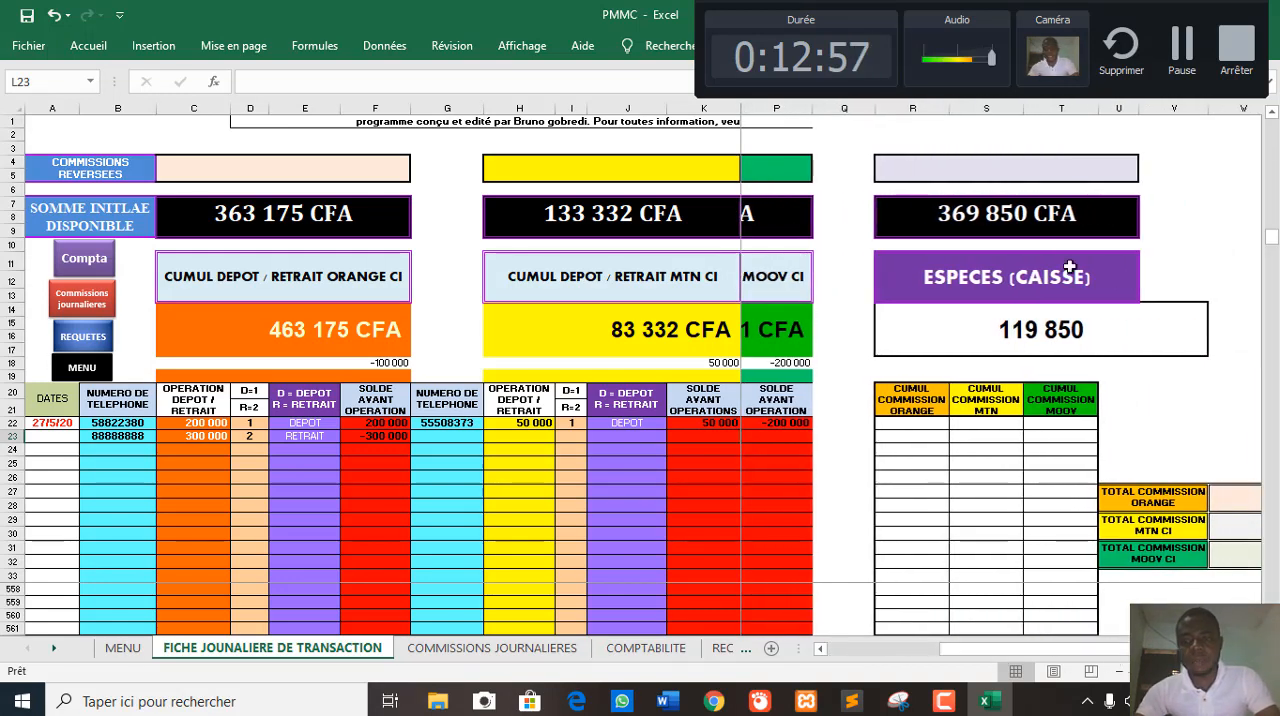
drag(997, 656, 886, 662)
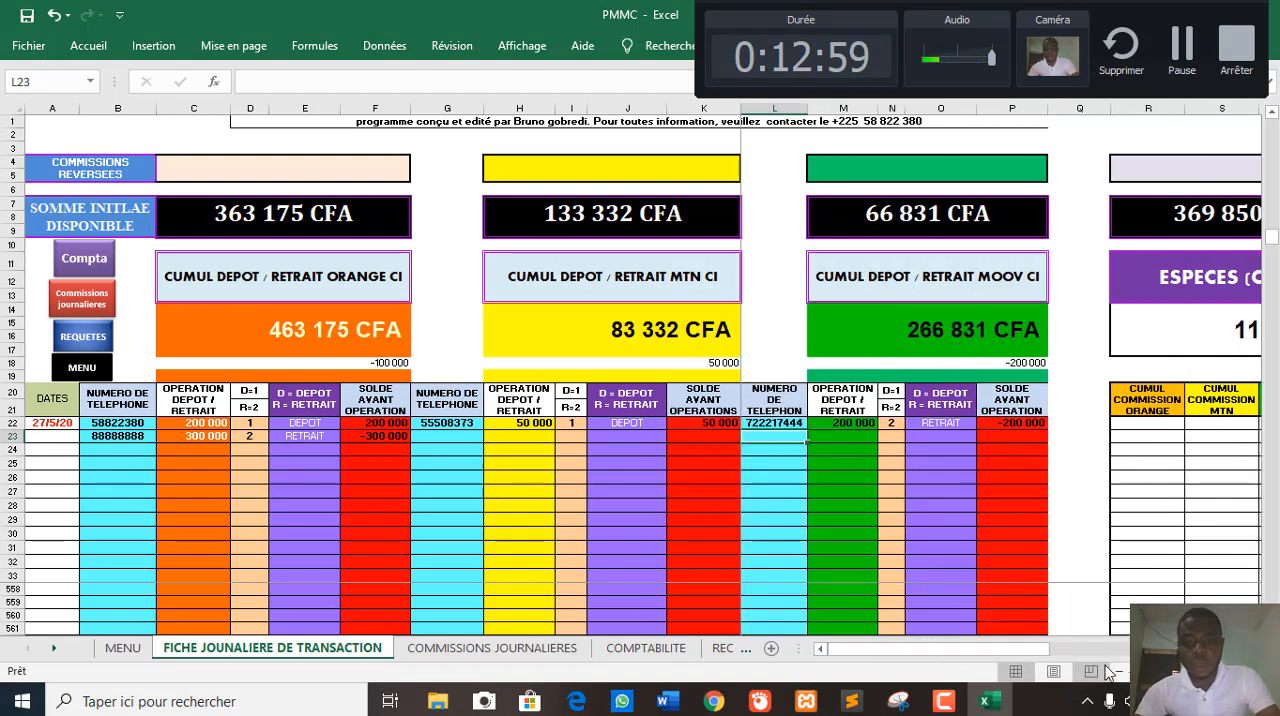
click(858, 435)
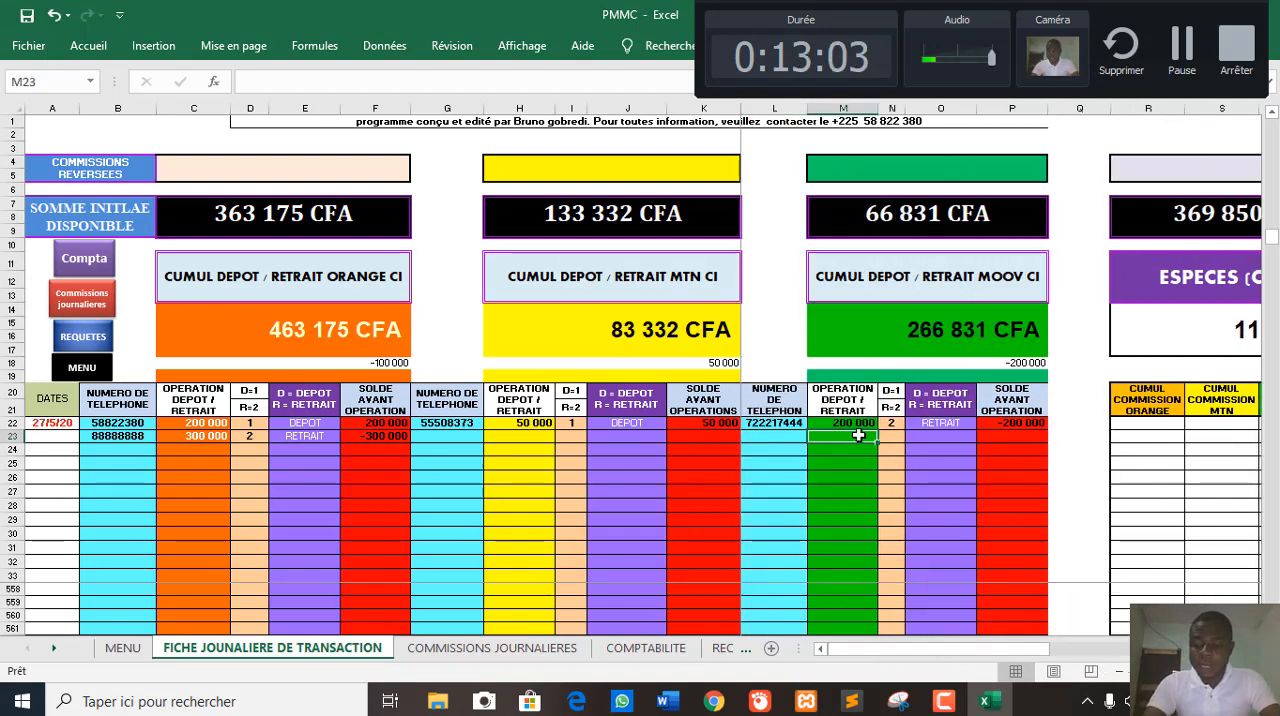
- Record a 150000 Moov deposit in row 23, with the amount in M23 and code 1 in N23
text(0)
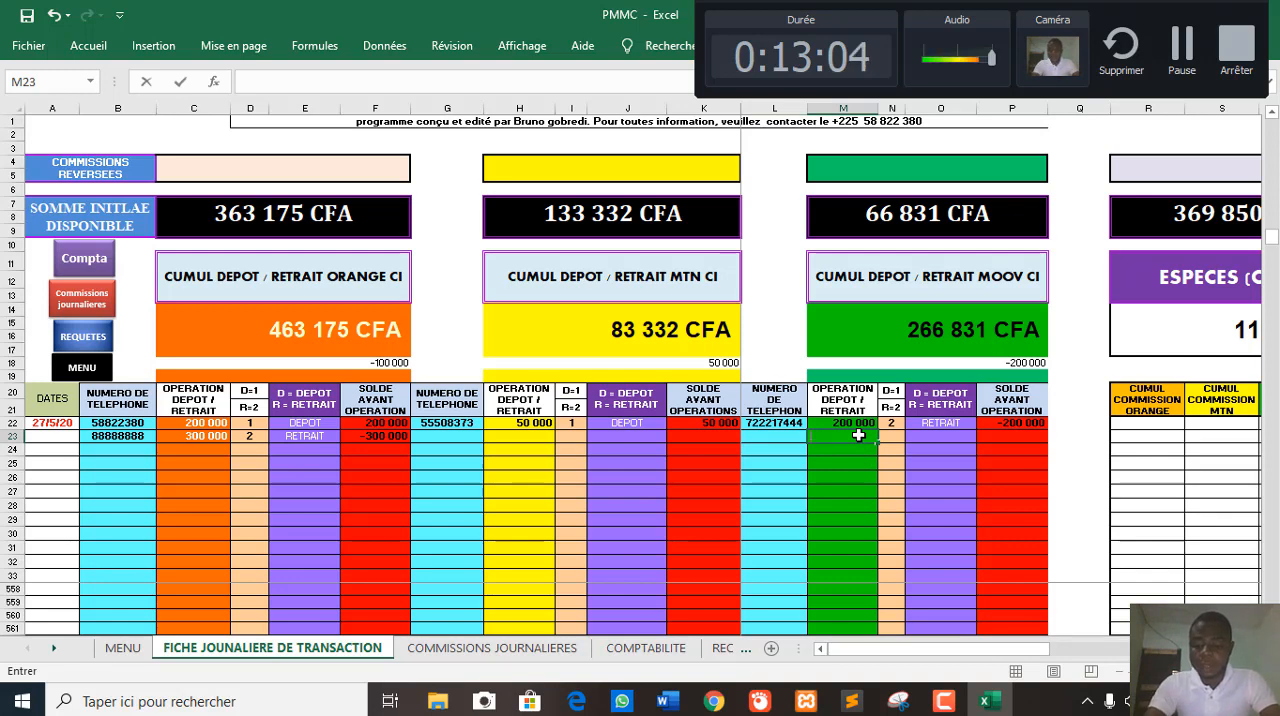
text(50000)
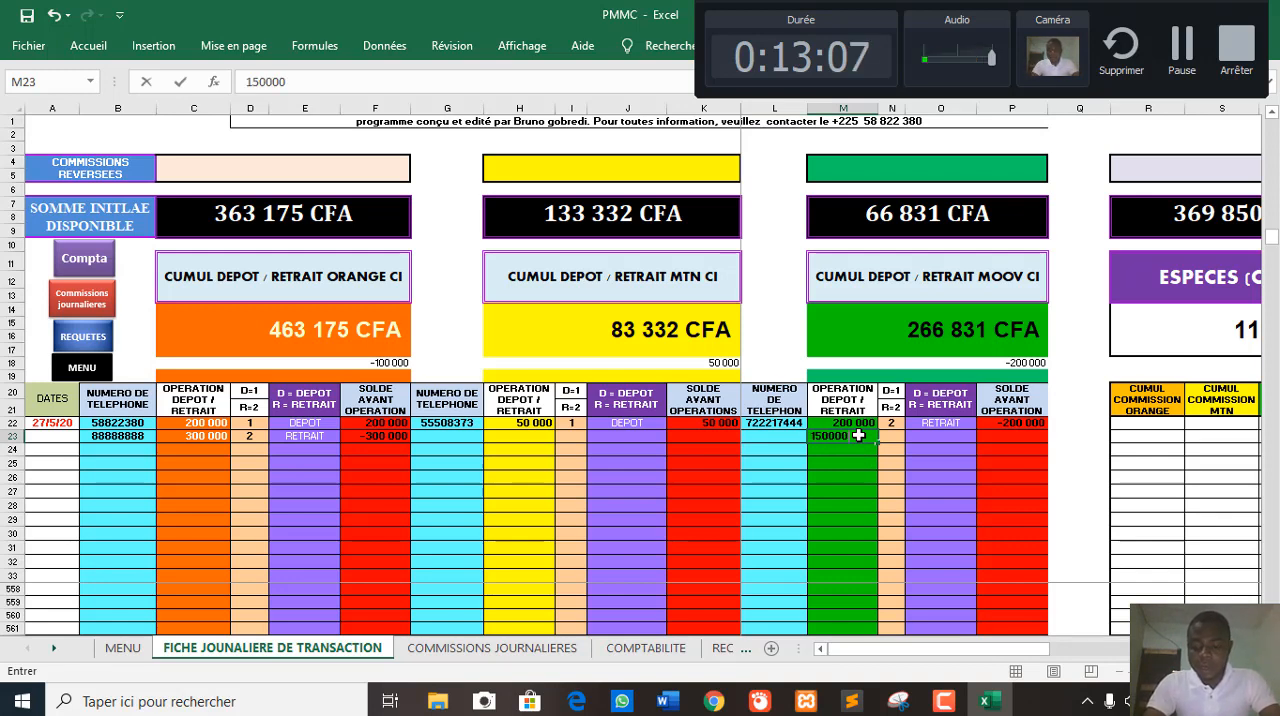
key(Right)
text(1)
key(Return)
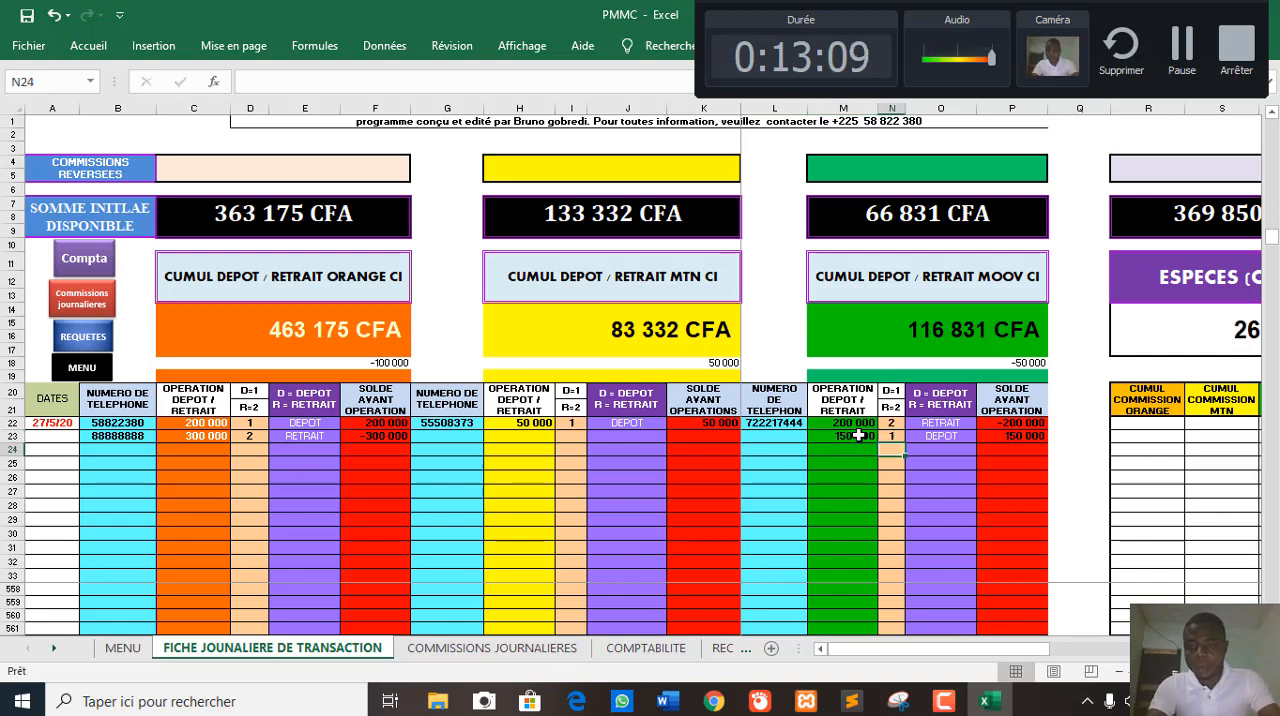
key(Return)
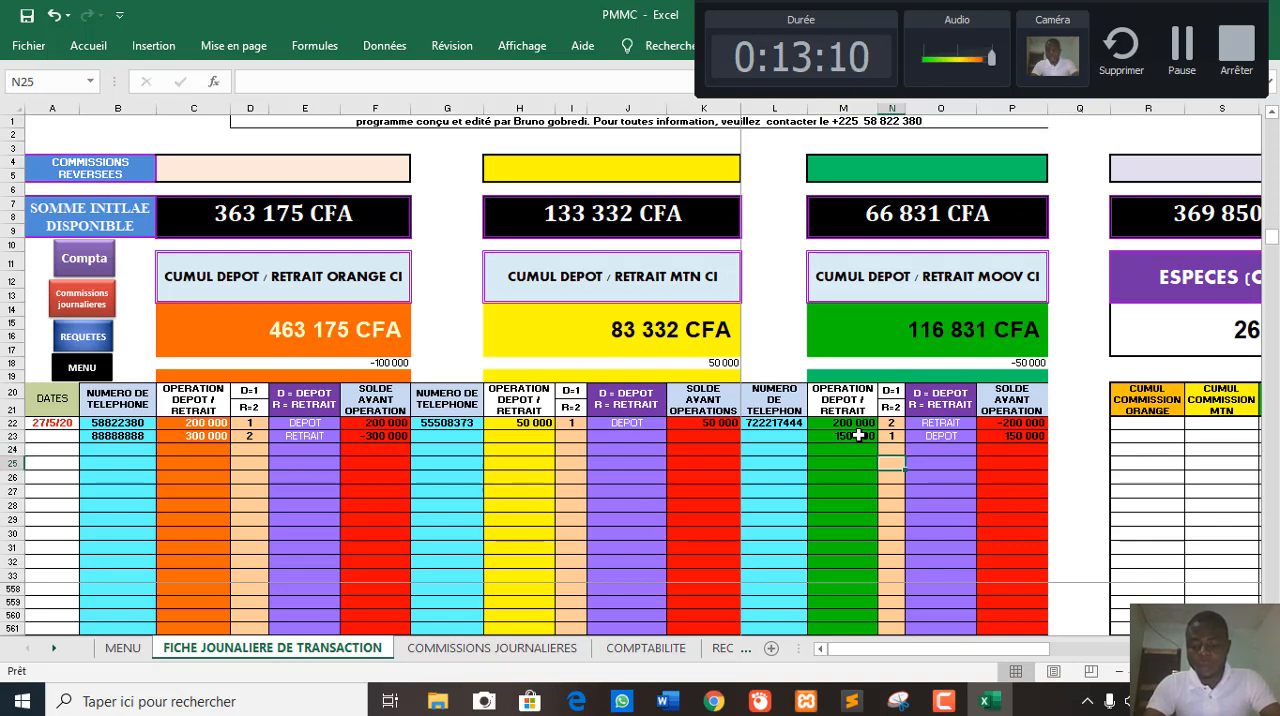
- Record a 250000 Moov withdrawal in row 24, with the amount in M24 and code 2 in N24
key(Up)
key(Left)
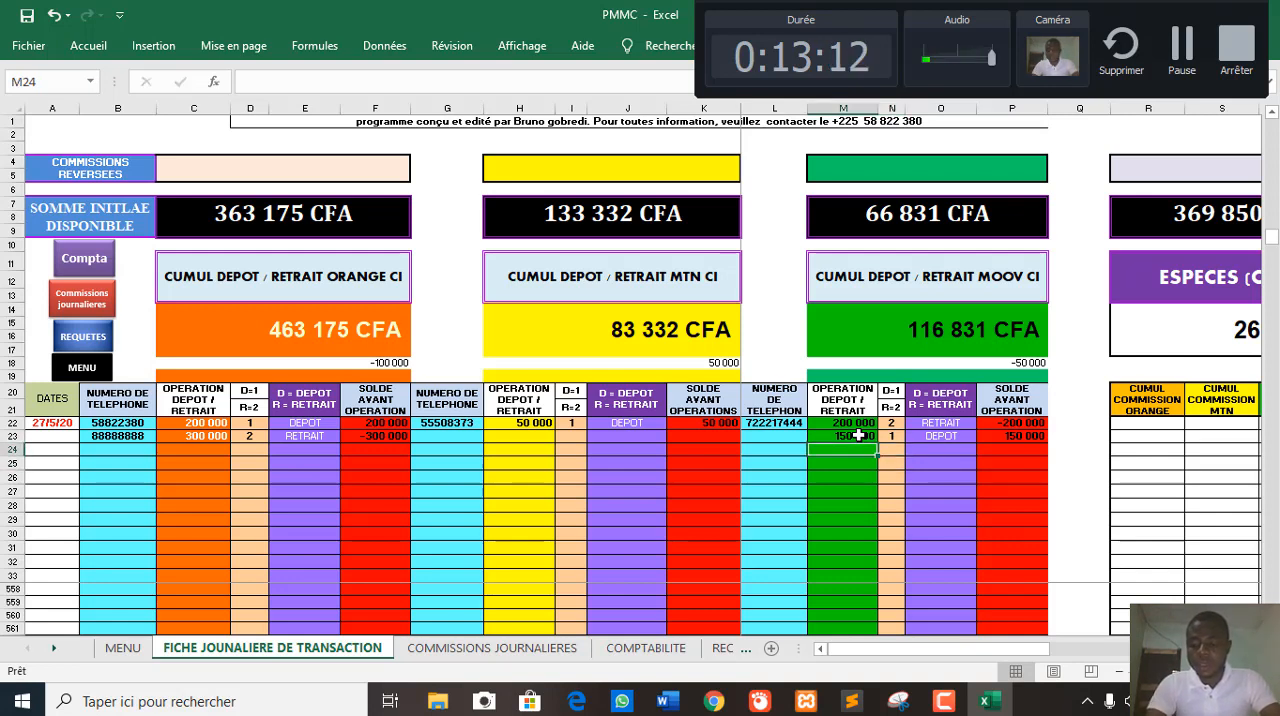
text(250000)
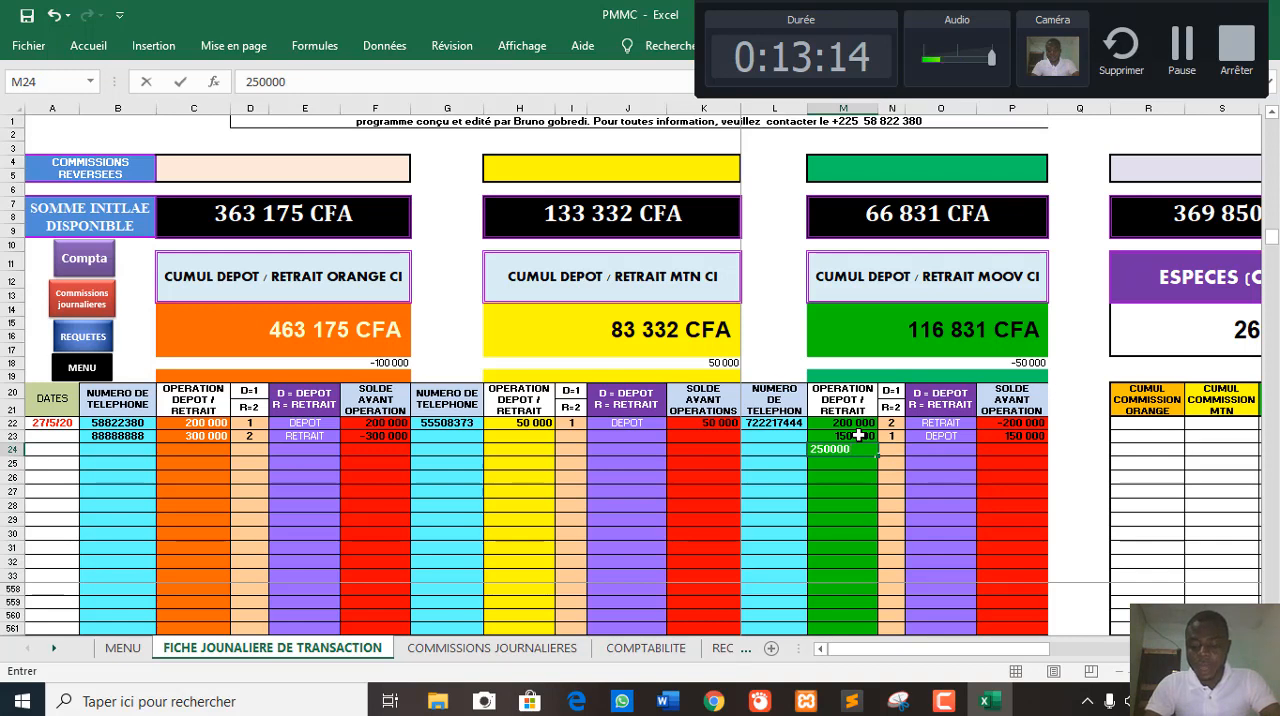
key(Tab)
text(2)
key(Return)
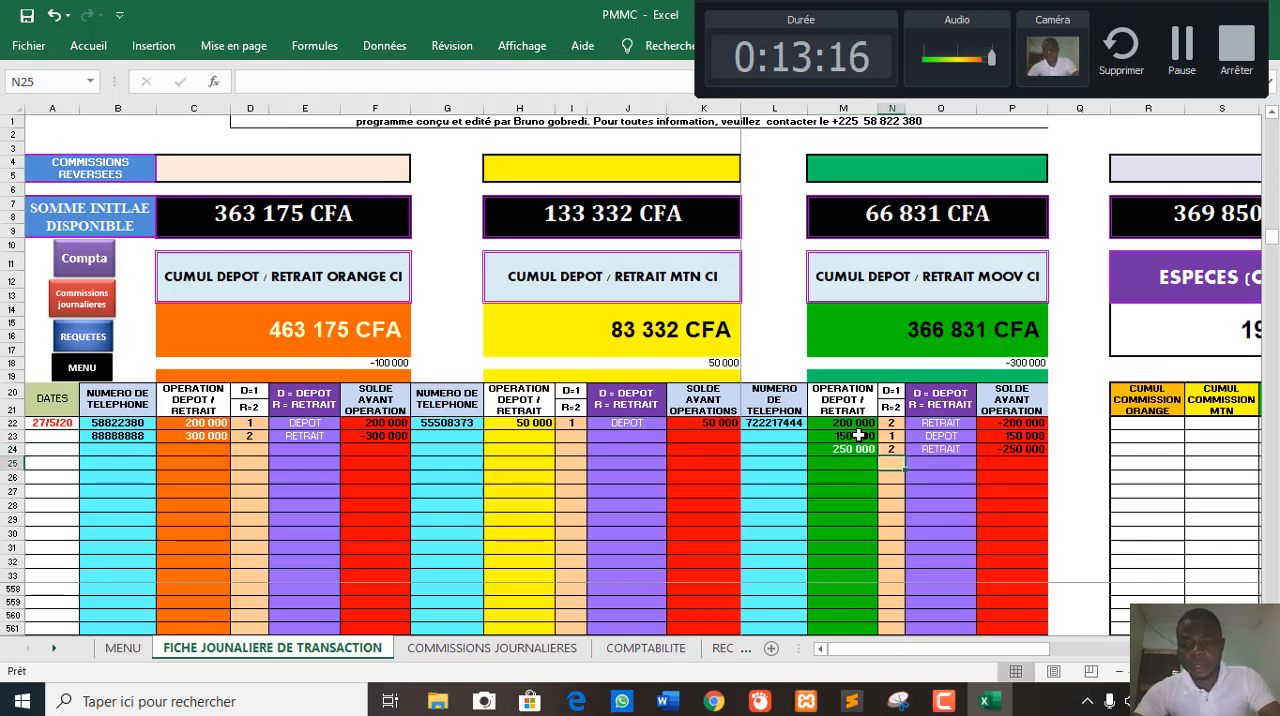
- Record a 600000 Orange deposit in row 24, with the amount in C24 and code 1 in D24
click(198, 456)
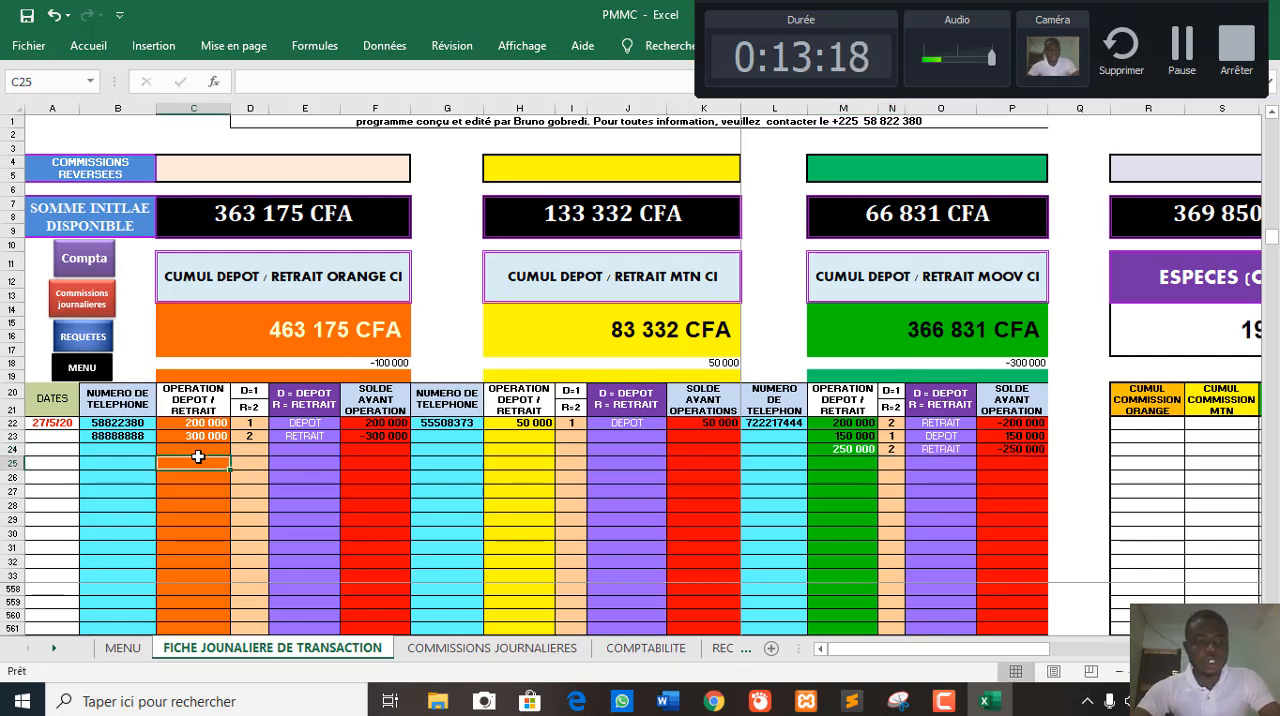
click(195, 449)
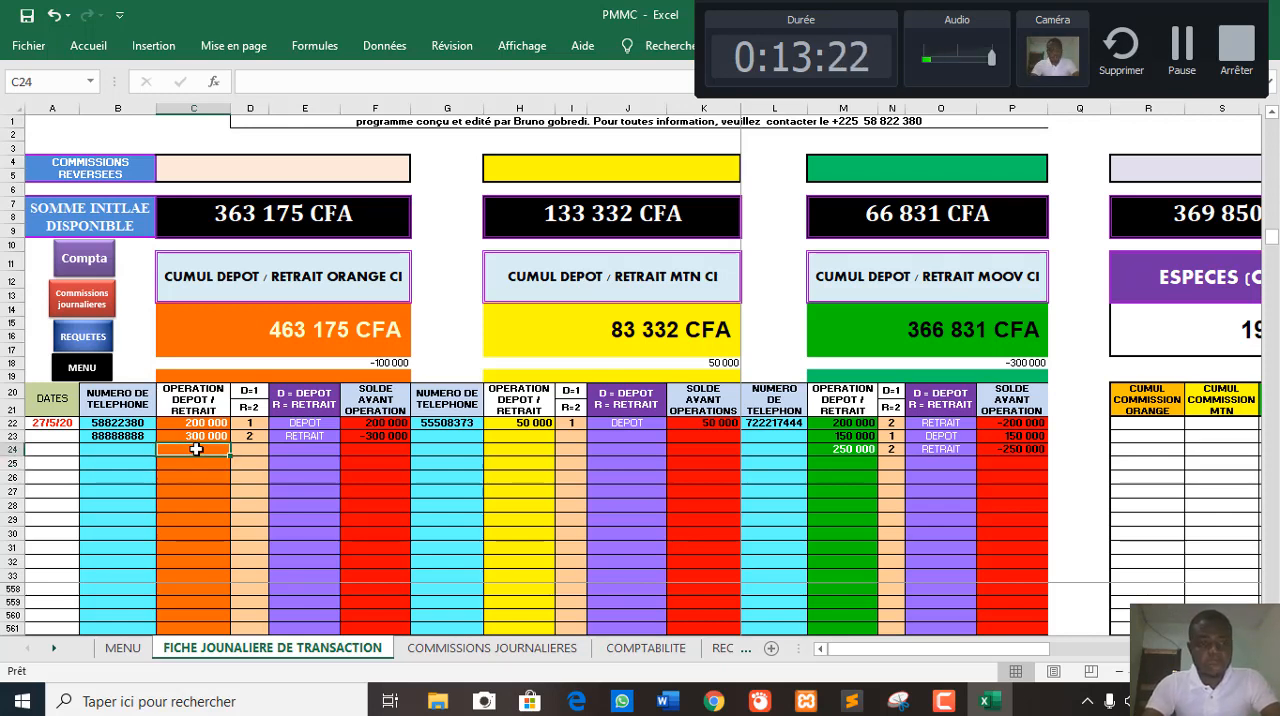
text(600000)
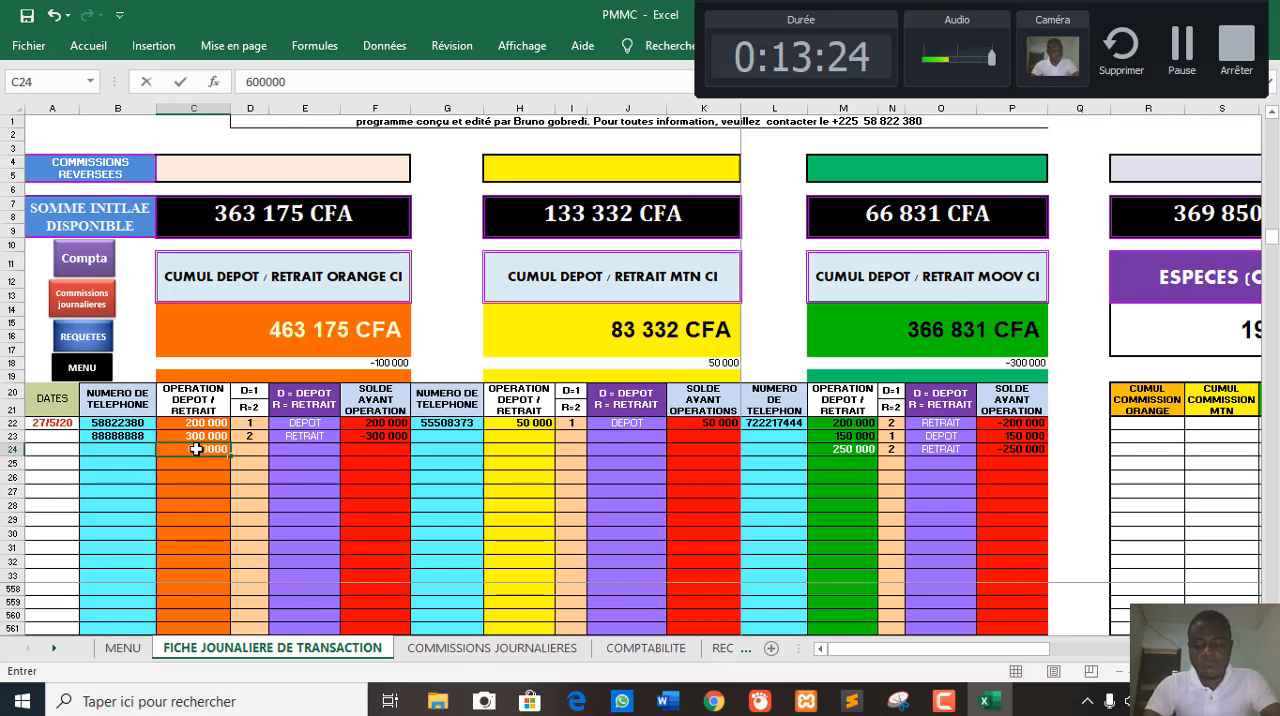
key(Tab)
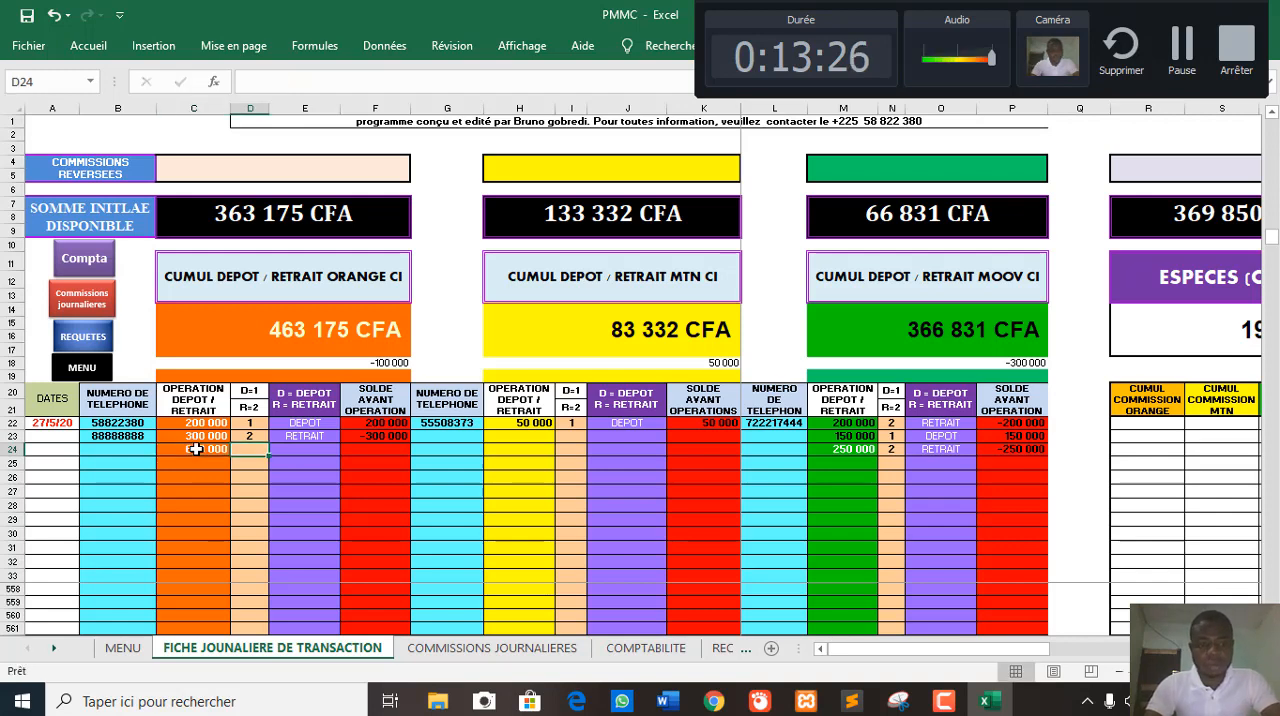
text(1)
key(Return)
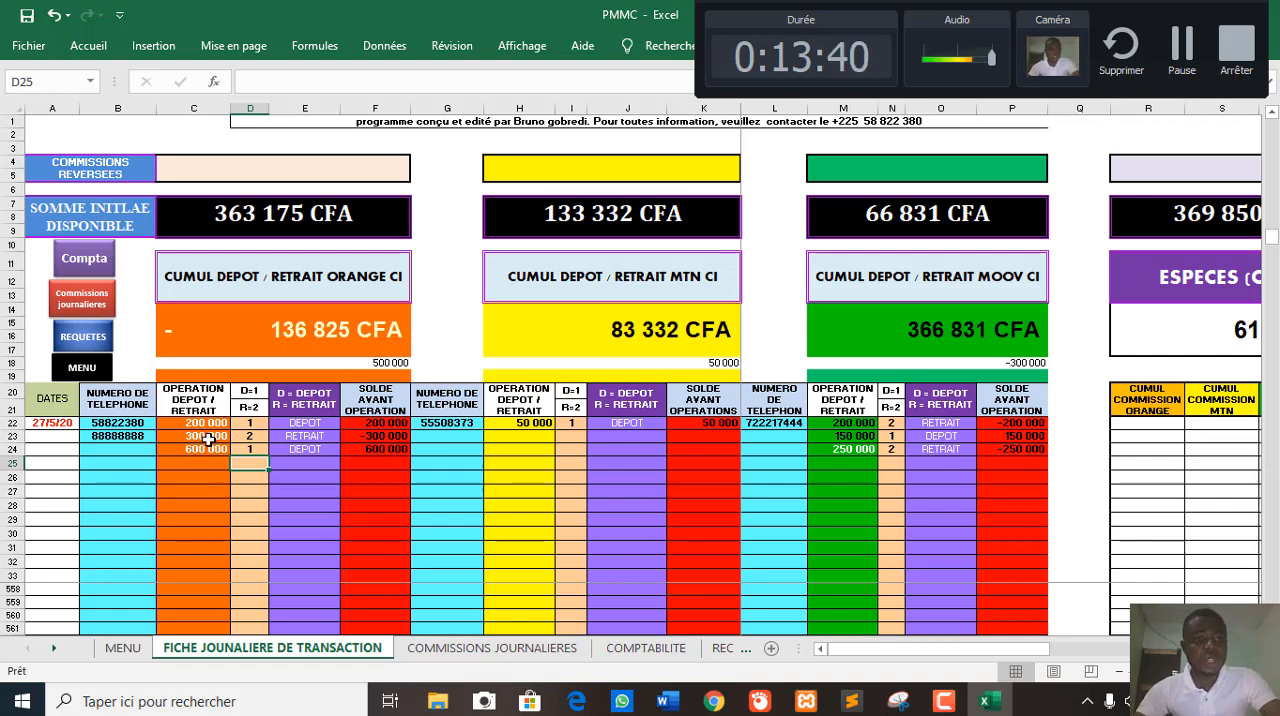
- Set the Orange deposit amount in C24 to 250000
click(206, 449)
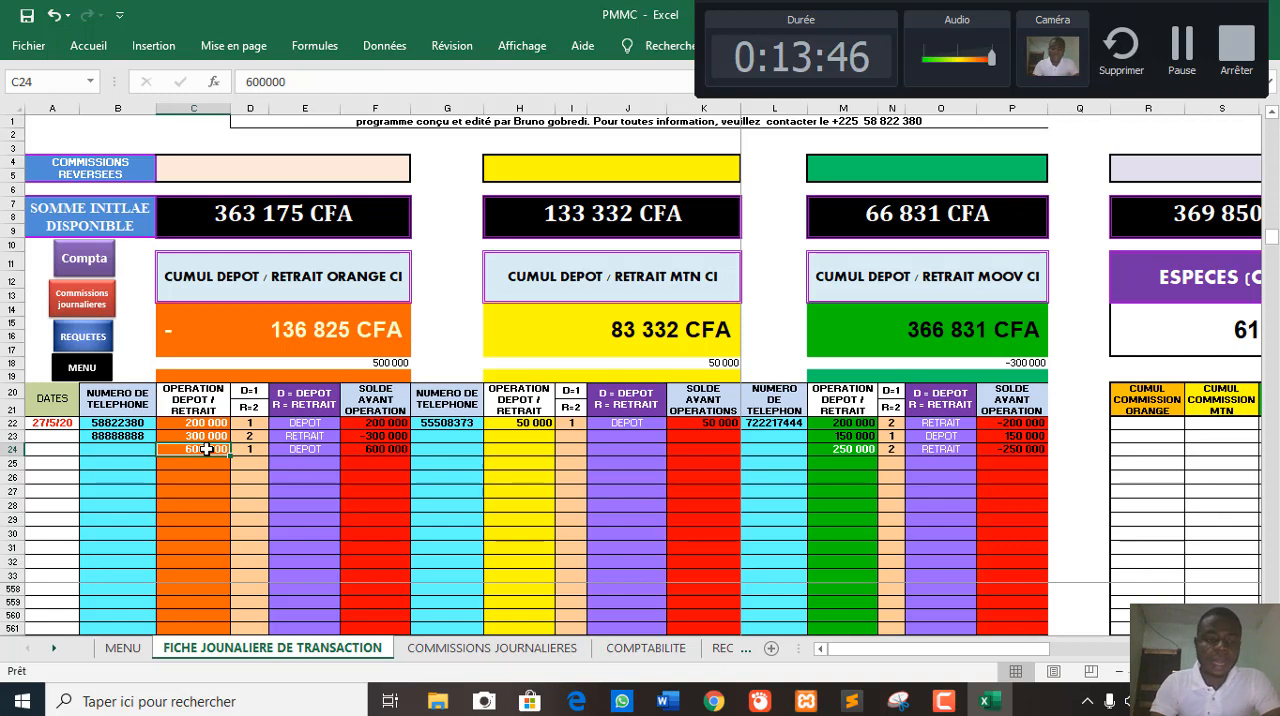
text(30000)
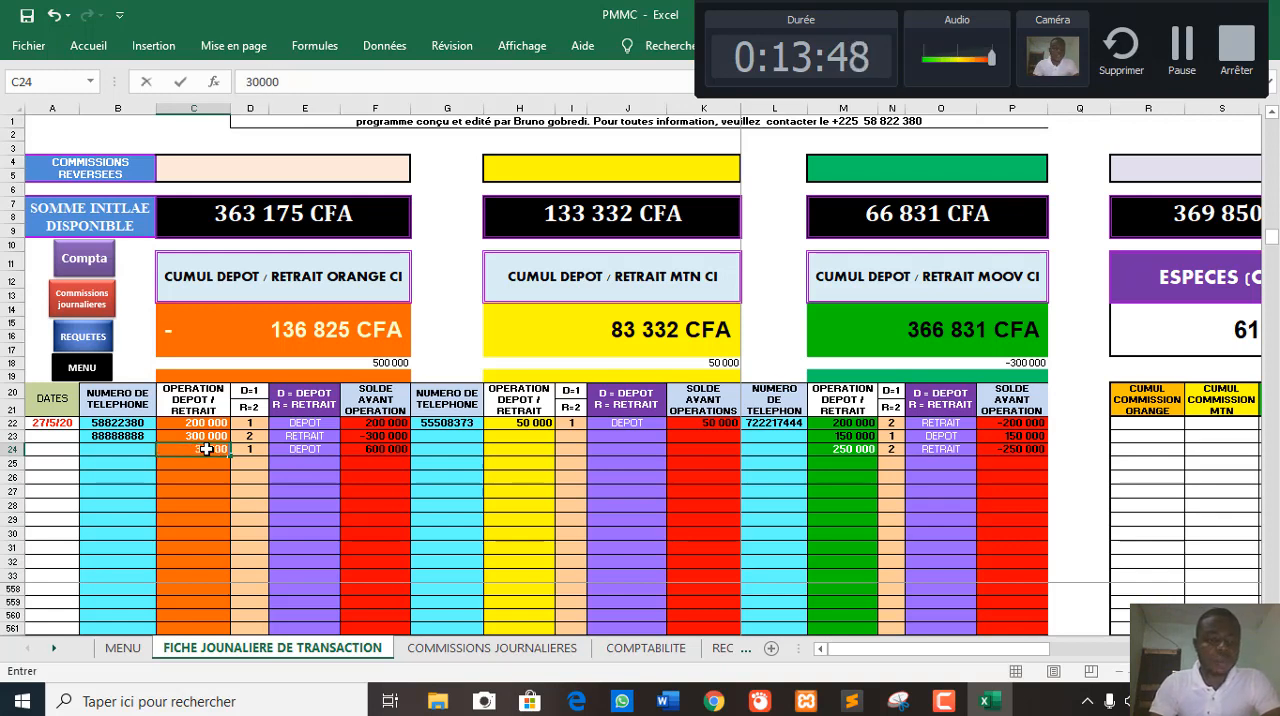
key(BackSpace)
key(BackSpace)
key(BackSpace)
key(BackSpace)
key(BackSpace)
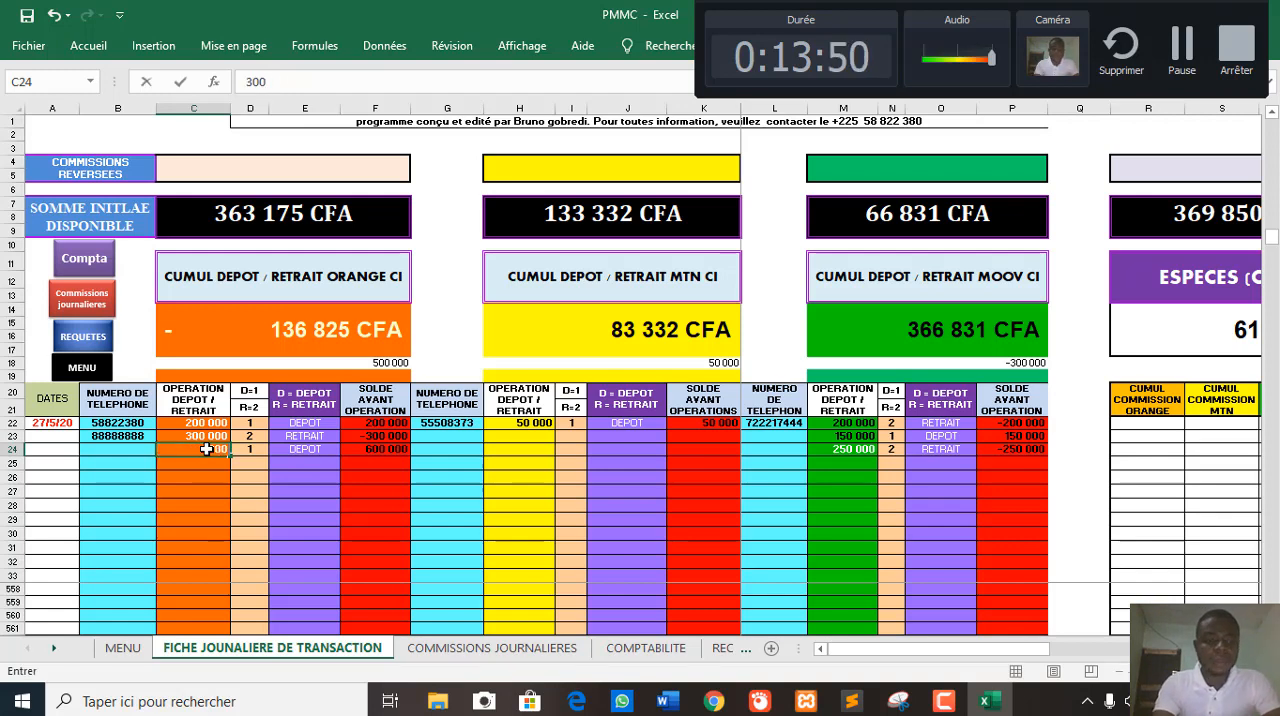
text(250000)
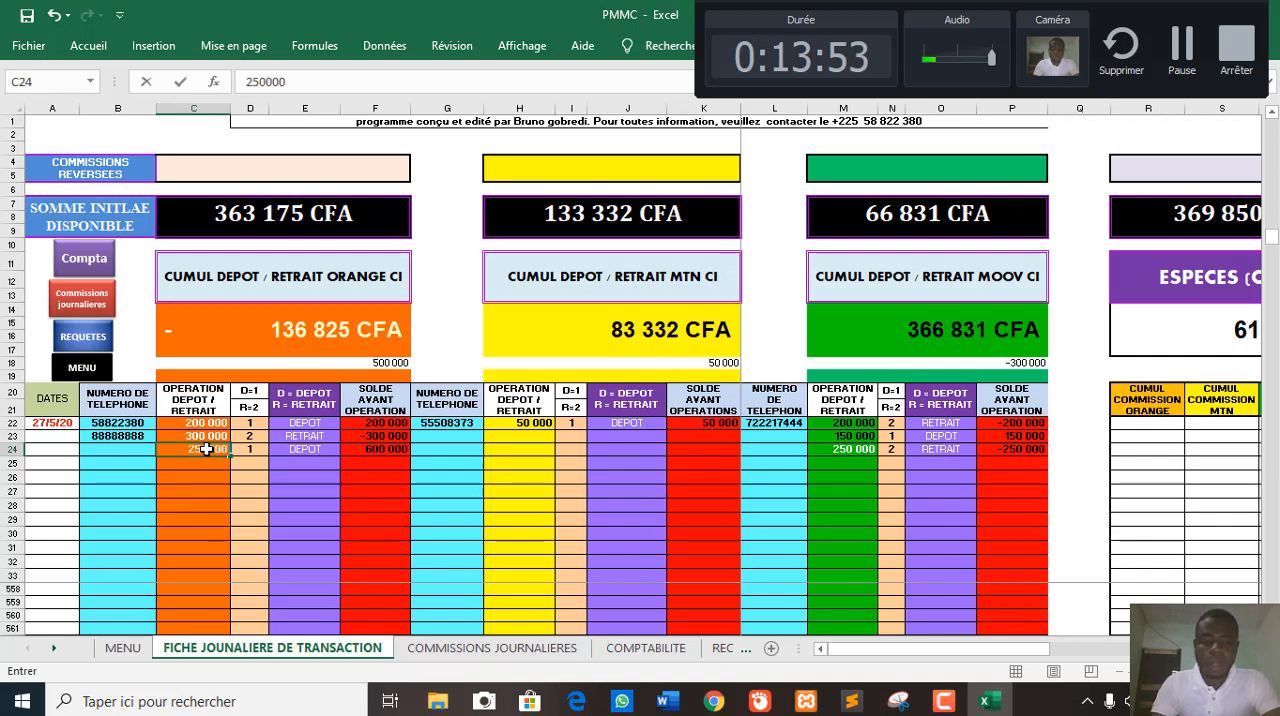
key(Return)
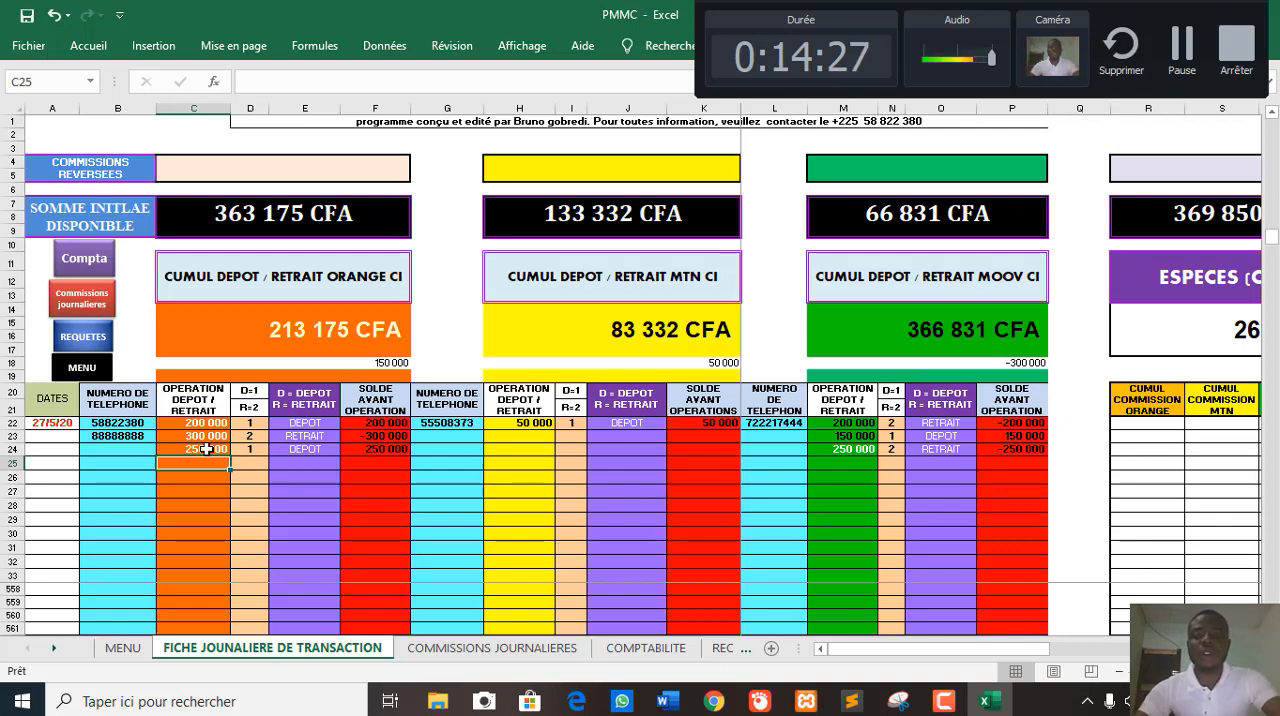
- Enter 30000 as the Orange COMMISSIONS REVERSEES amount in cell C4
click(274, 170)
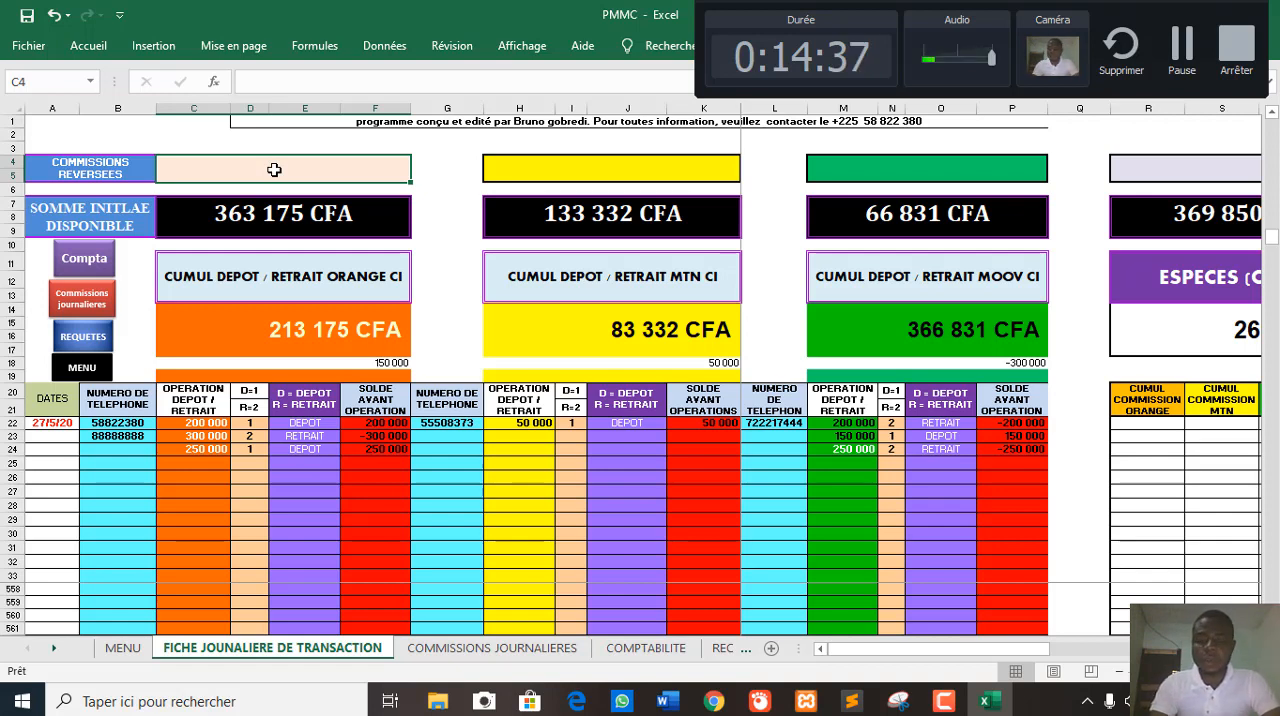
text(30000)
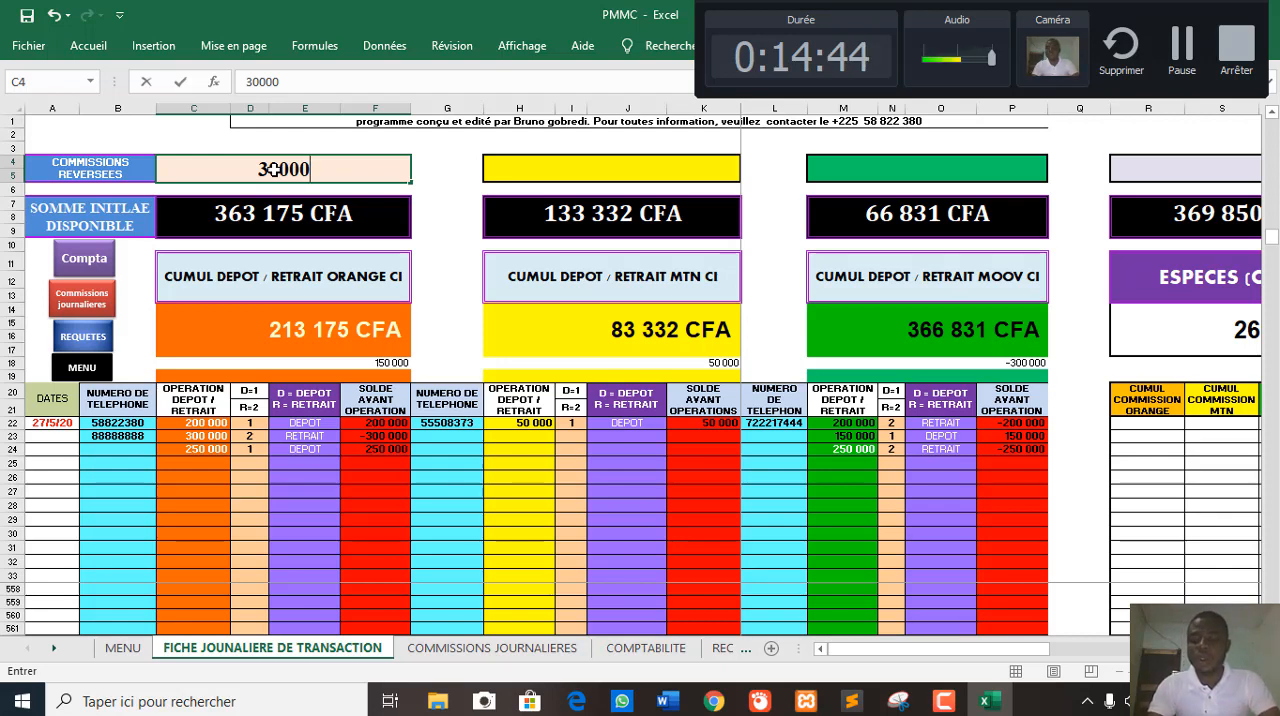
key(Return)
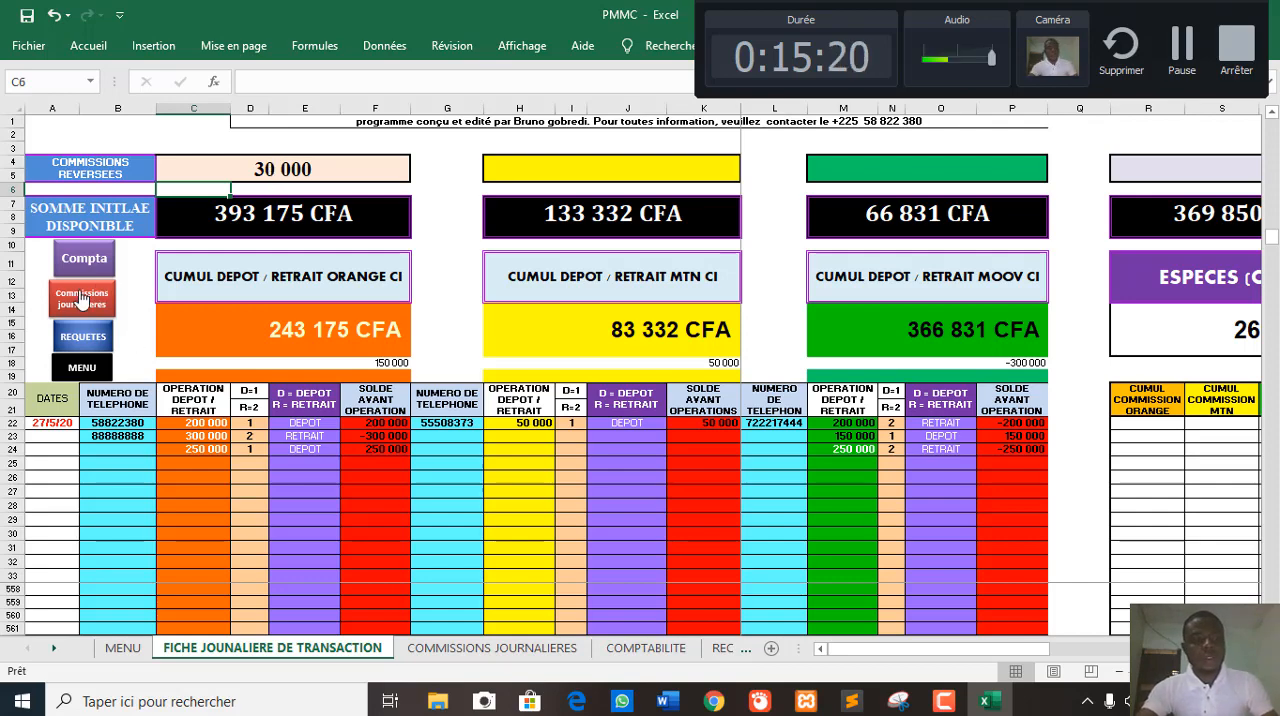
- Try to open the daily commissions sheet from the MENU sheet, and return to the daily transaction sheet
click(82, 368)
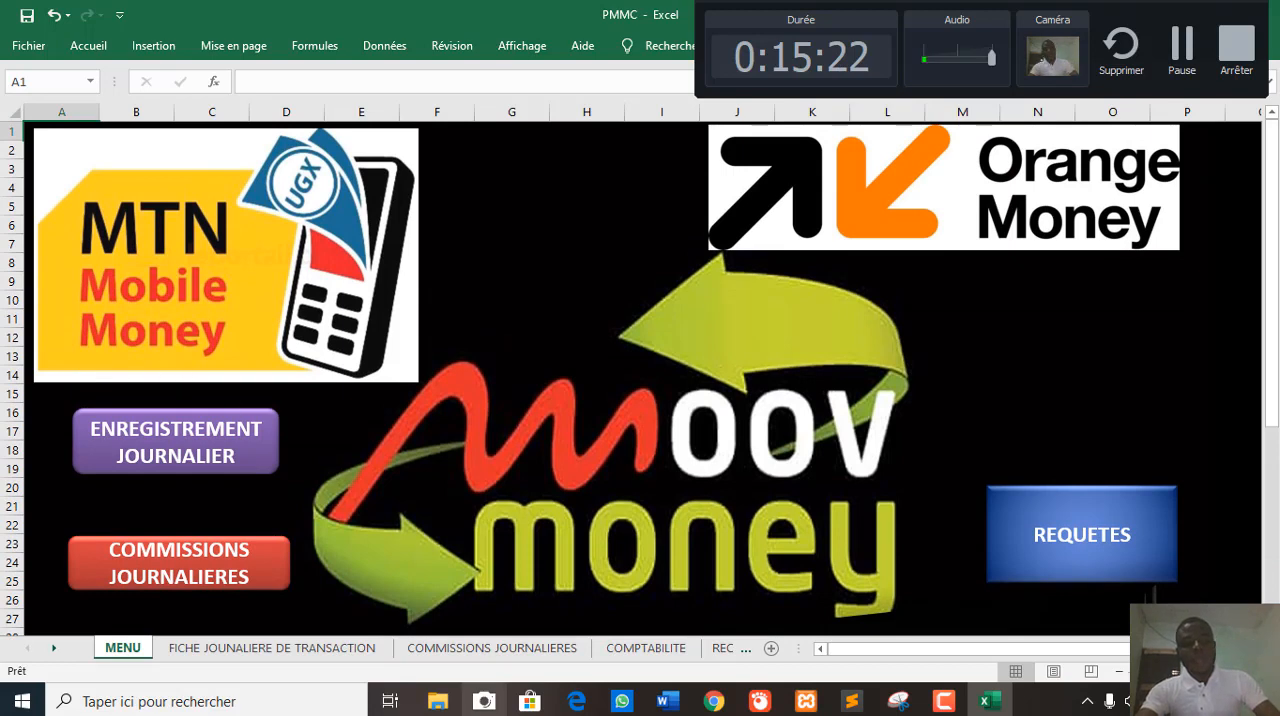
click(138, 557)
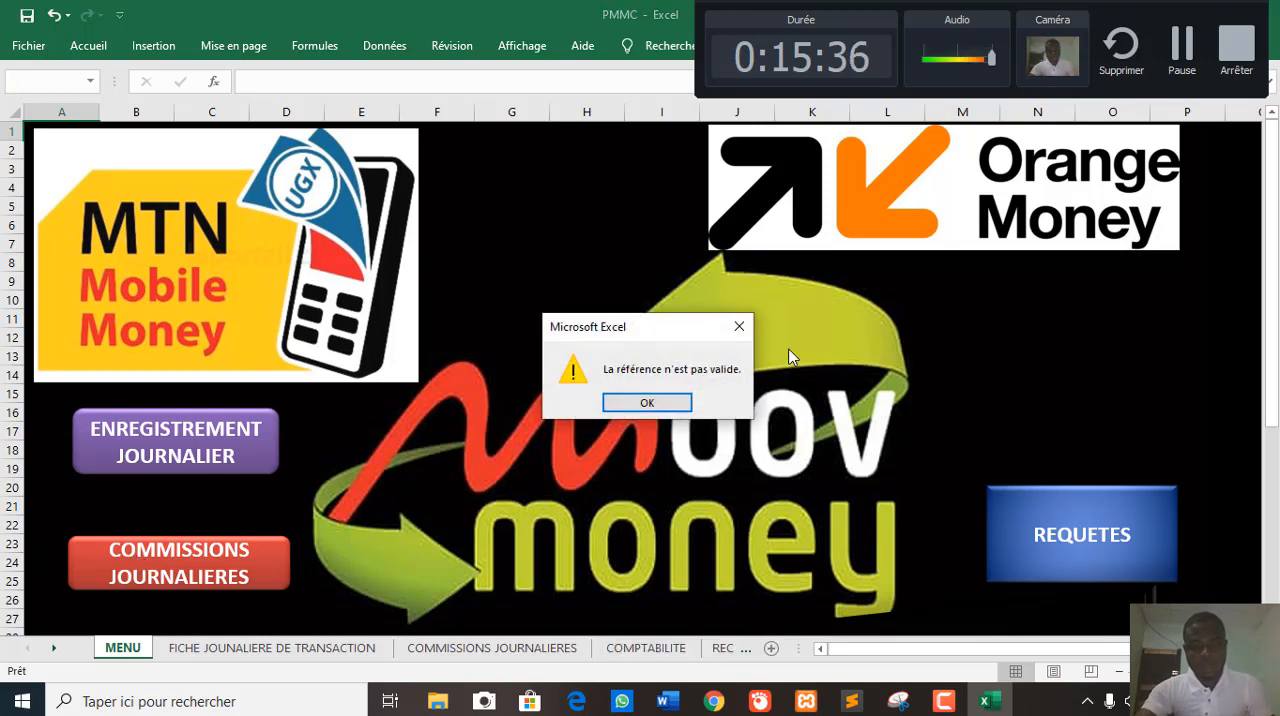
click(739, 326)
click(208, 557)
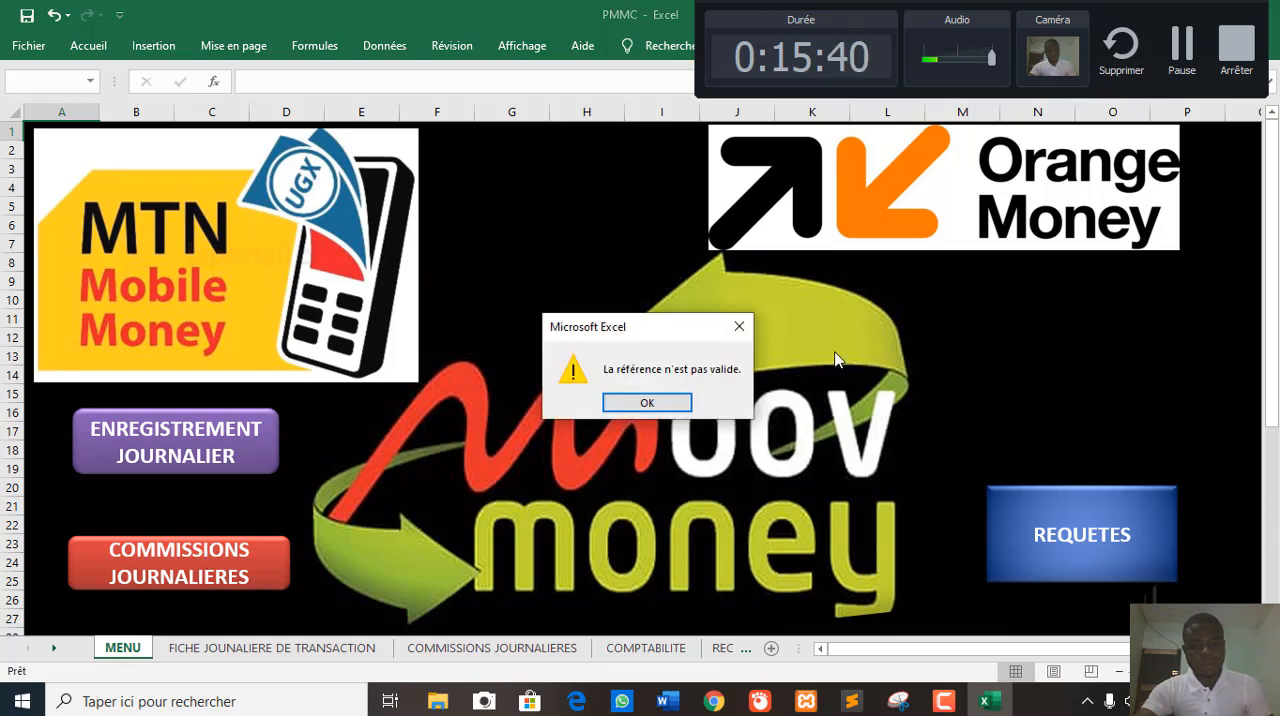
click(739, 328)
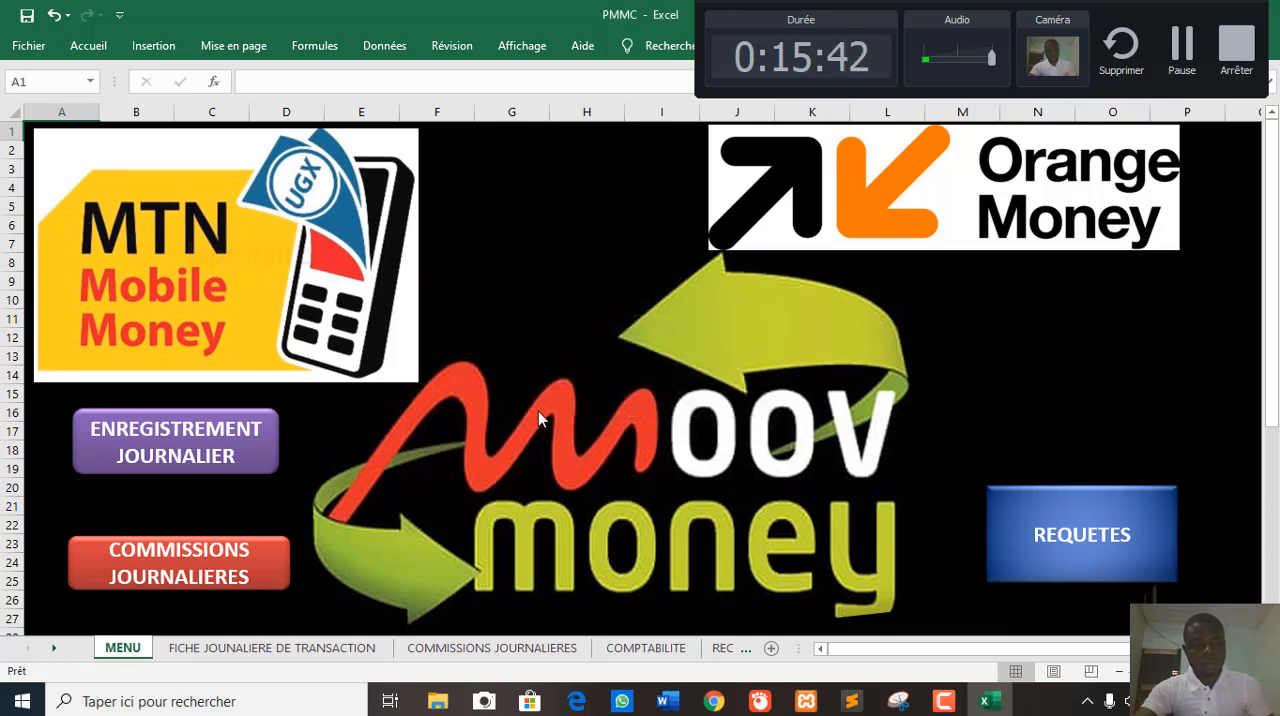
click(271, 468)
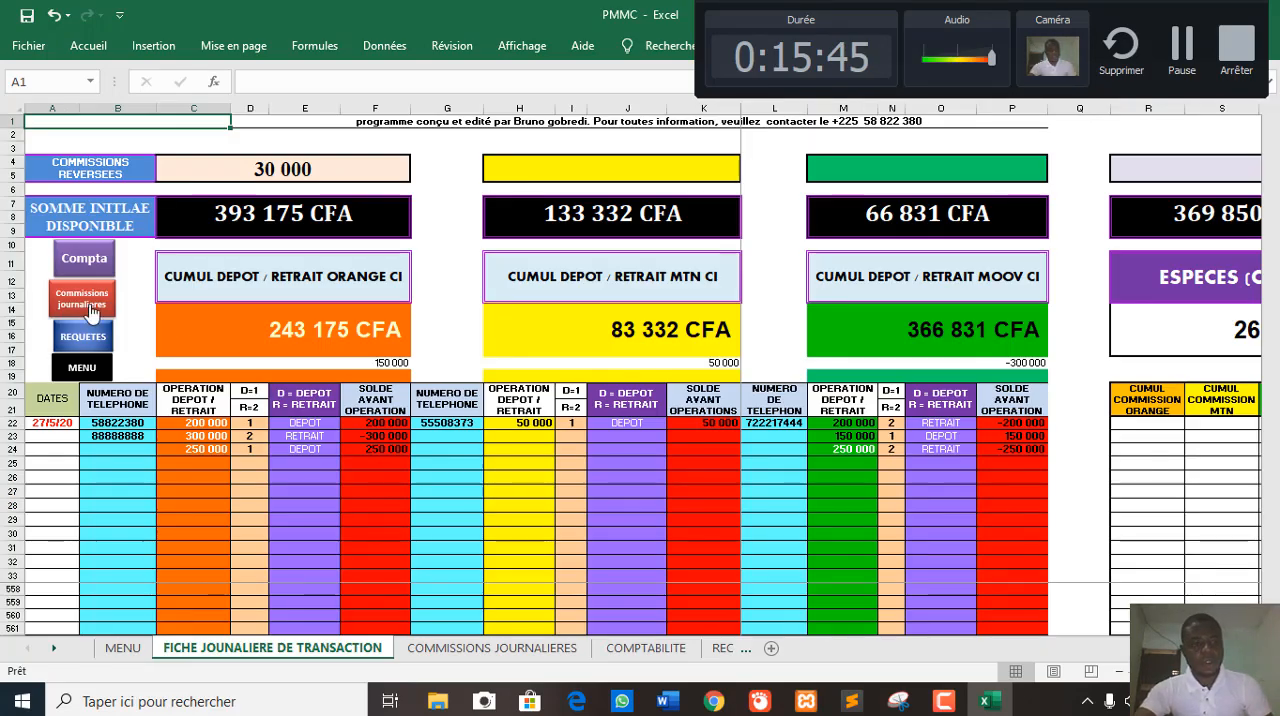
- Open the COMMISSIONS JOURNALIERES sheet and enter 3000 as the MTN Mobile Money commission in B6
click(86, 298)
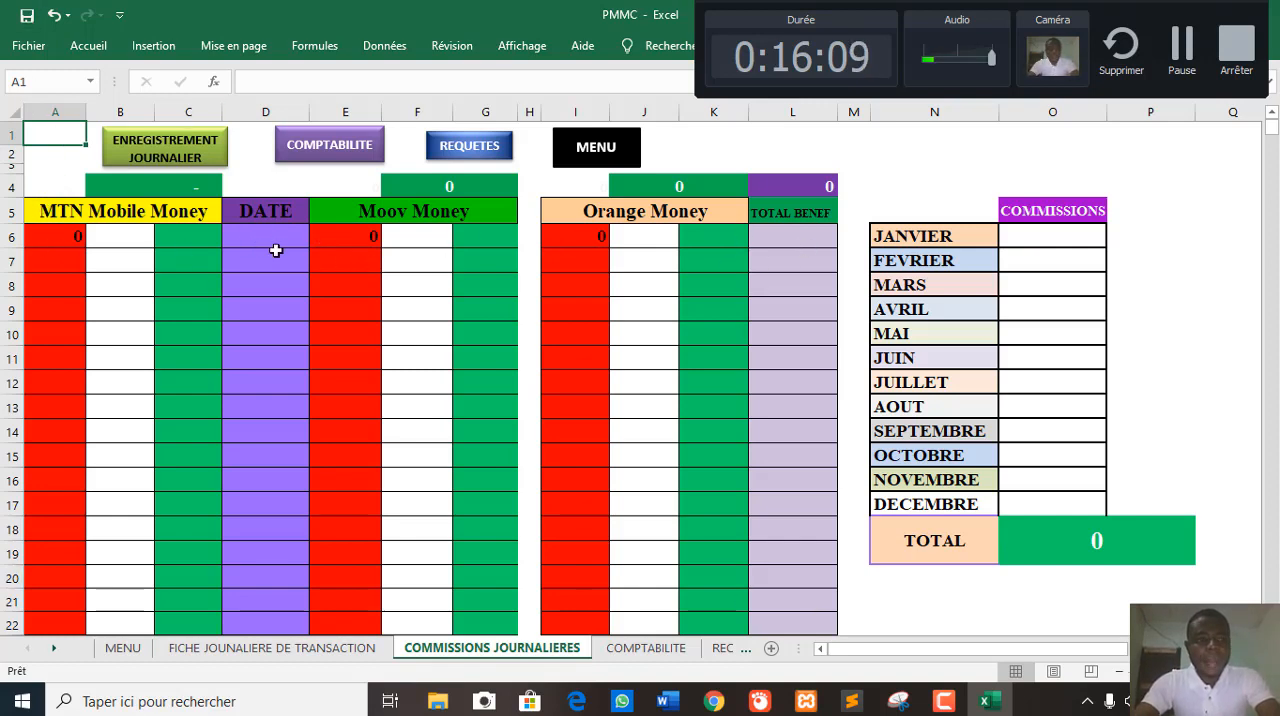
click(117, 241)
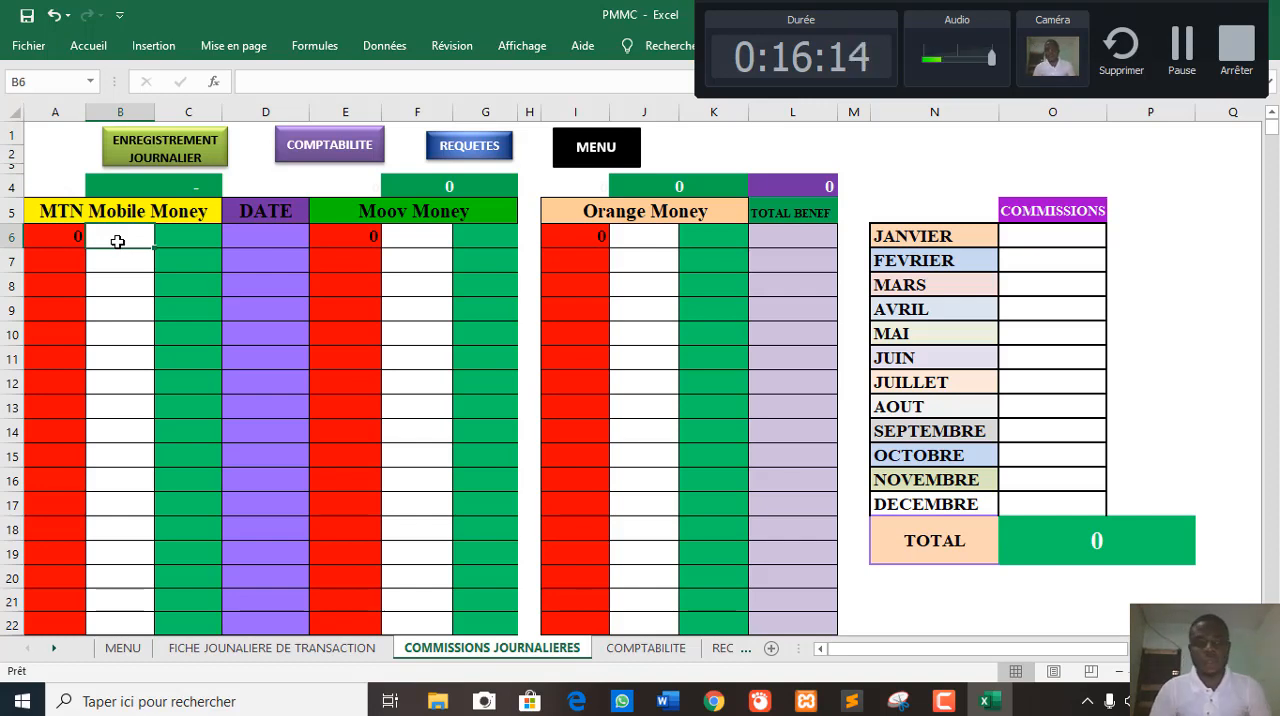
text(150000)
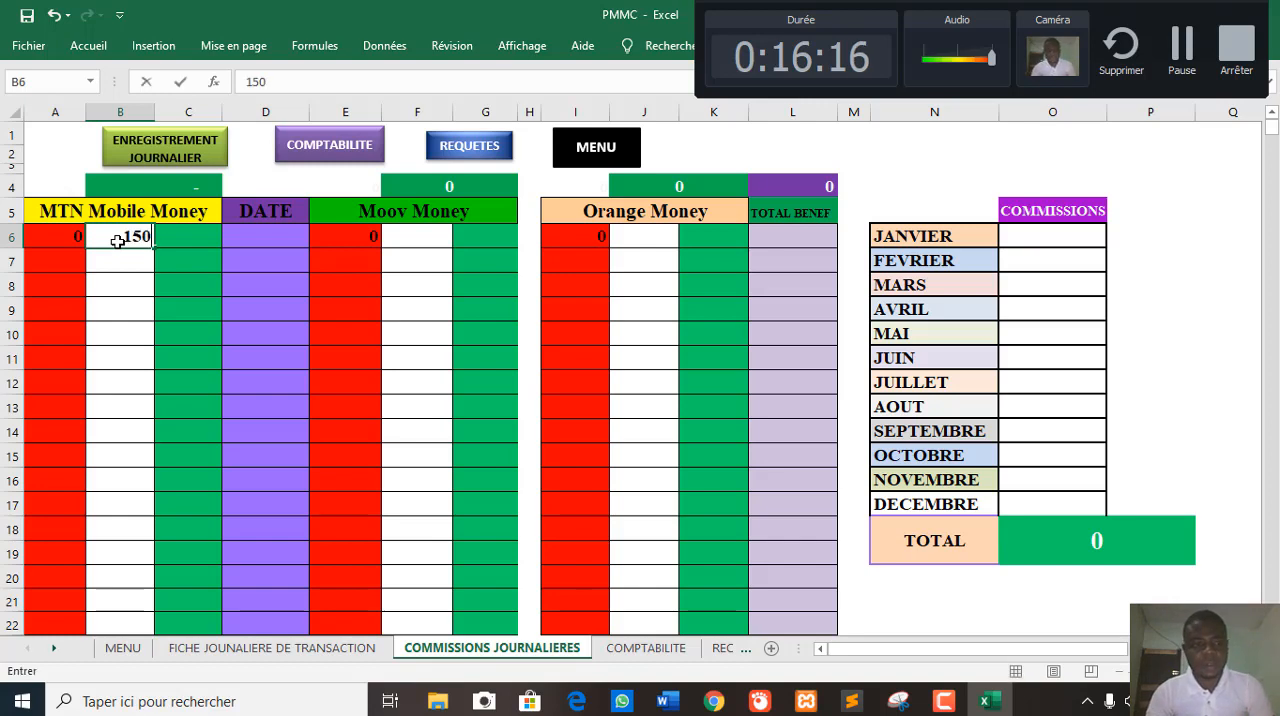
key(BackSpace)
key(BackSpace)
key(BackSpace)
key(BackSpace)
key(BackSpace)
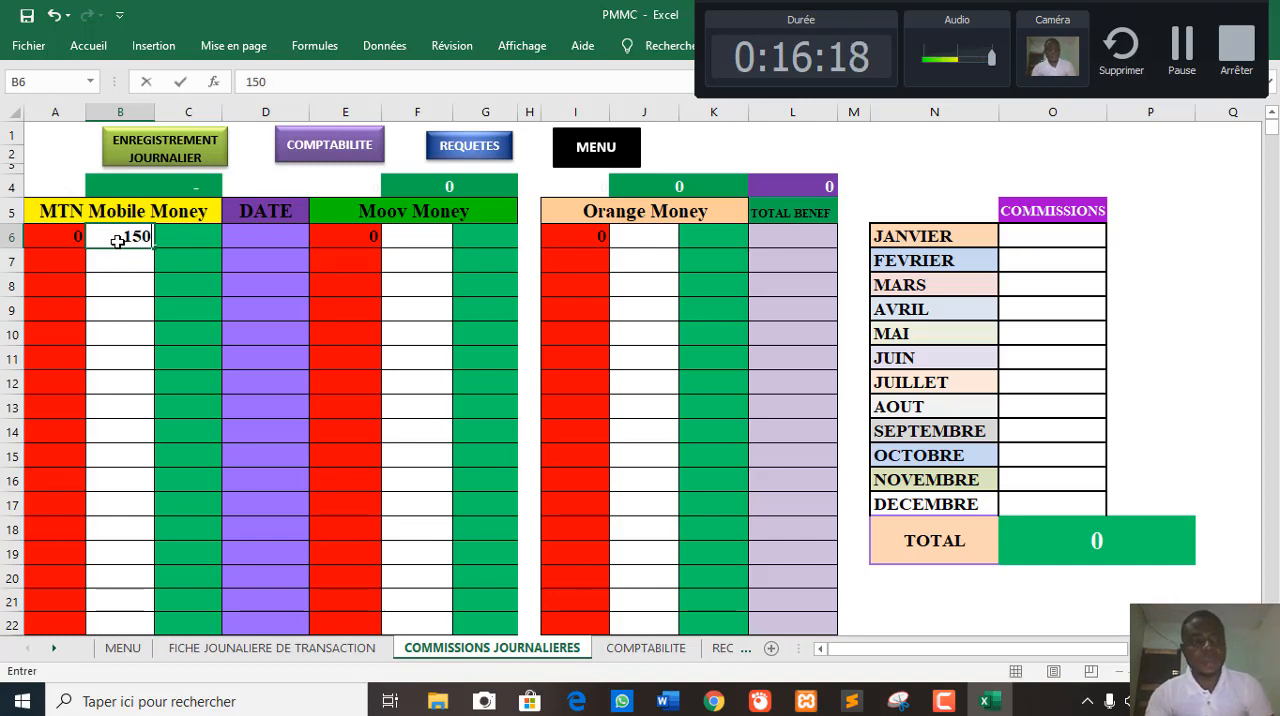
key(BackSpace)
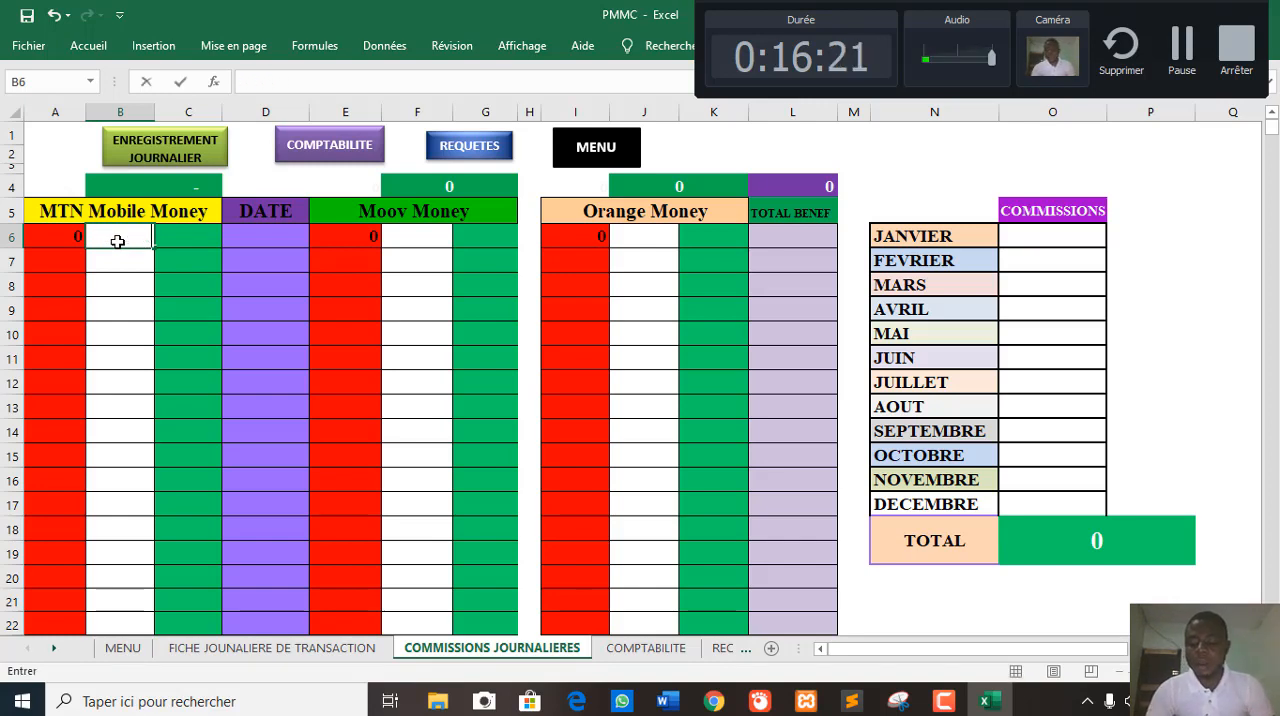
text(3000)
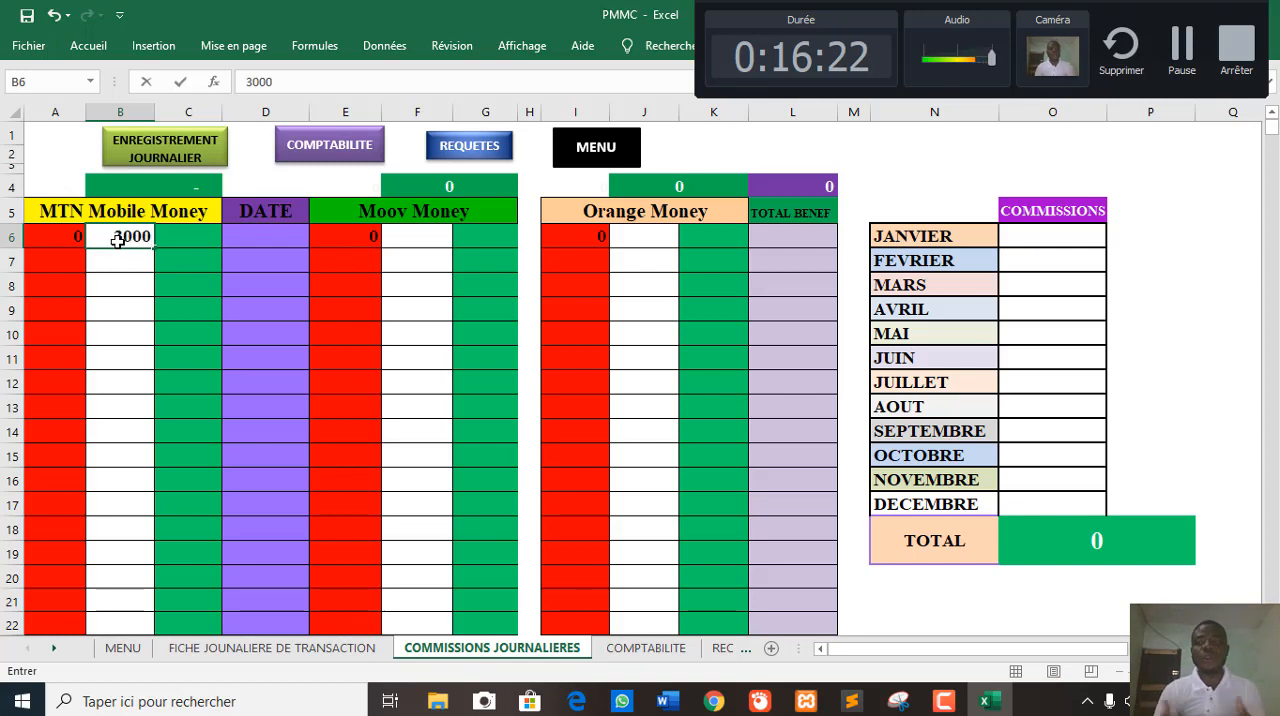
key(Return)
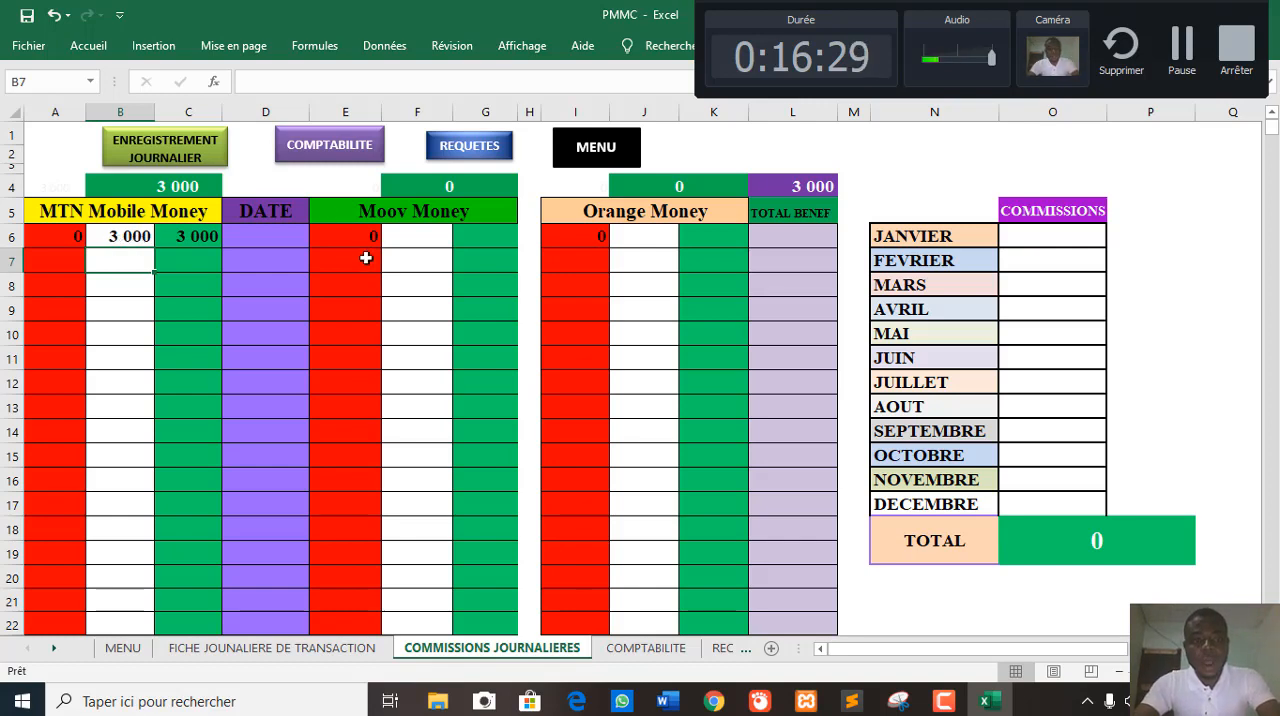
- Enter 1500 as the Moov Money commission in F6 and select cell J6 in the Orange Money section
click(398, 240)
text(1)
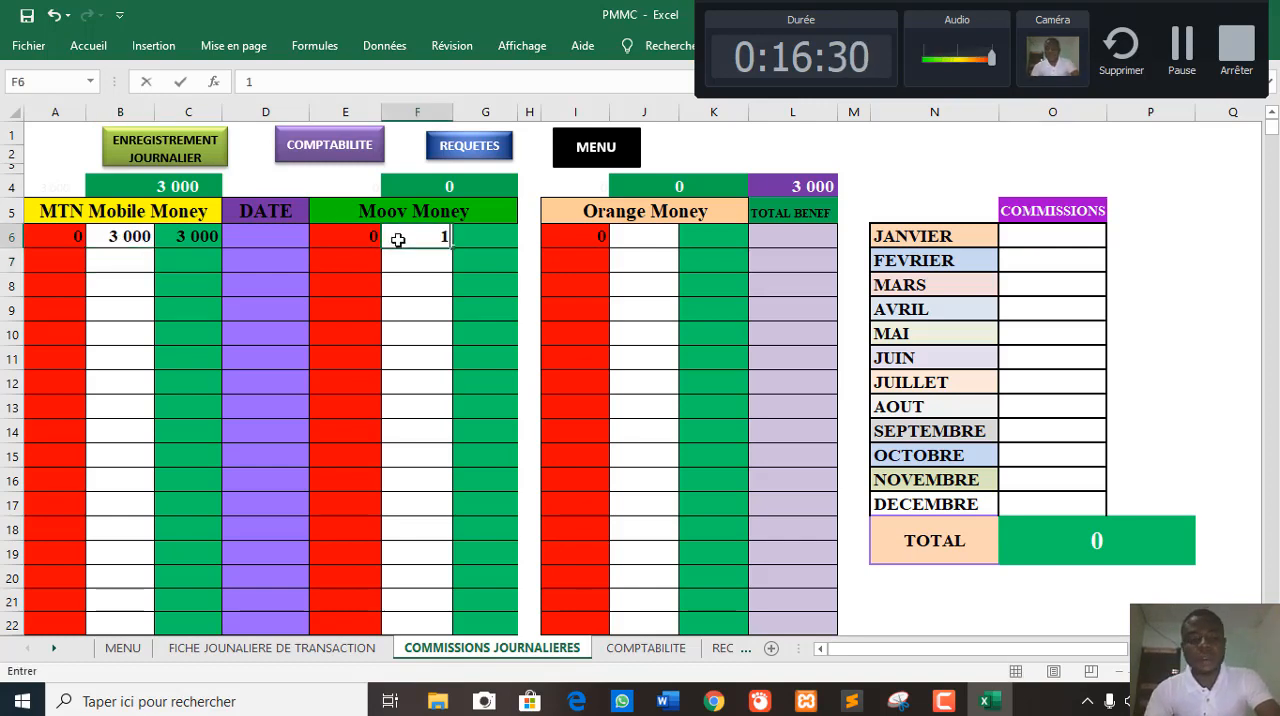
text( 500)
key(Return)
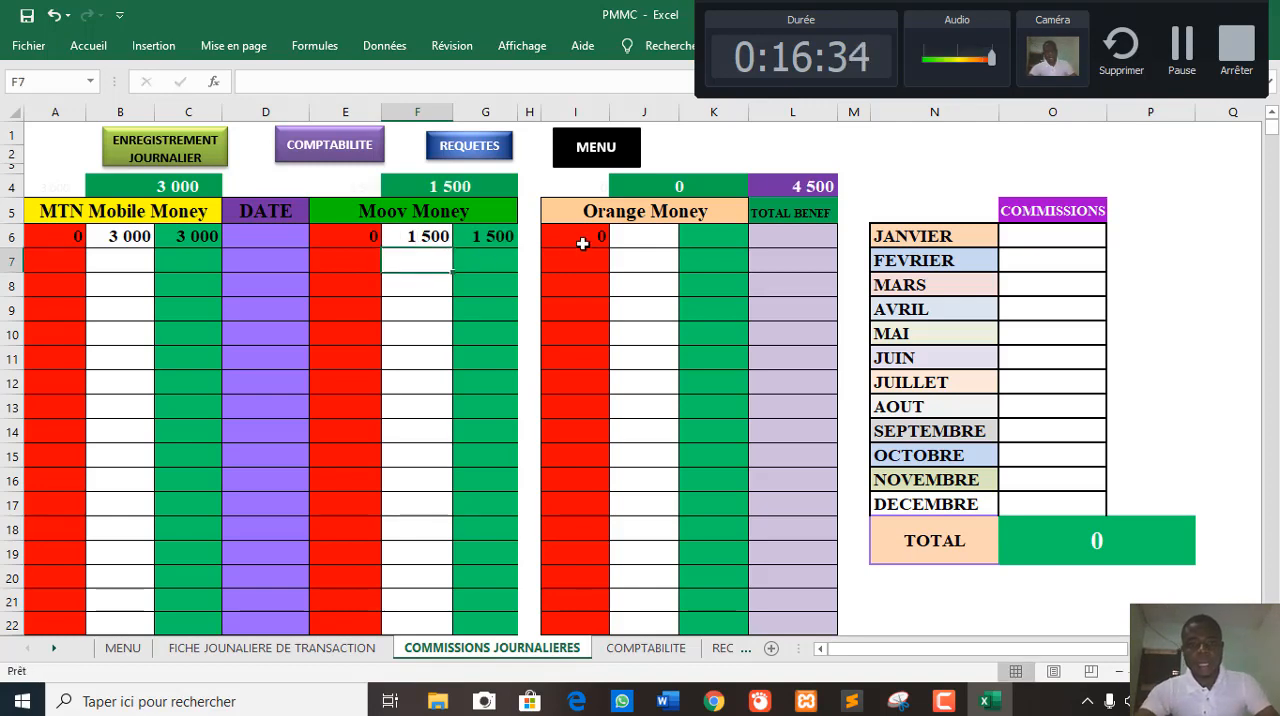
click(638, 232)
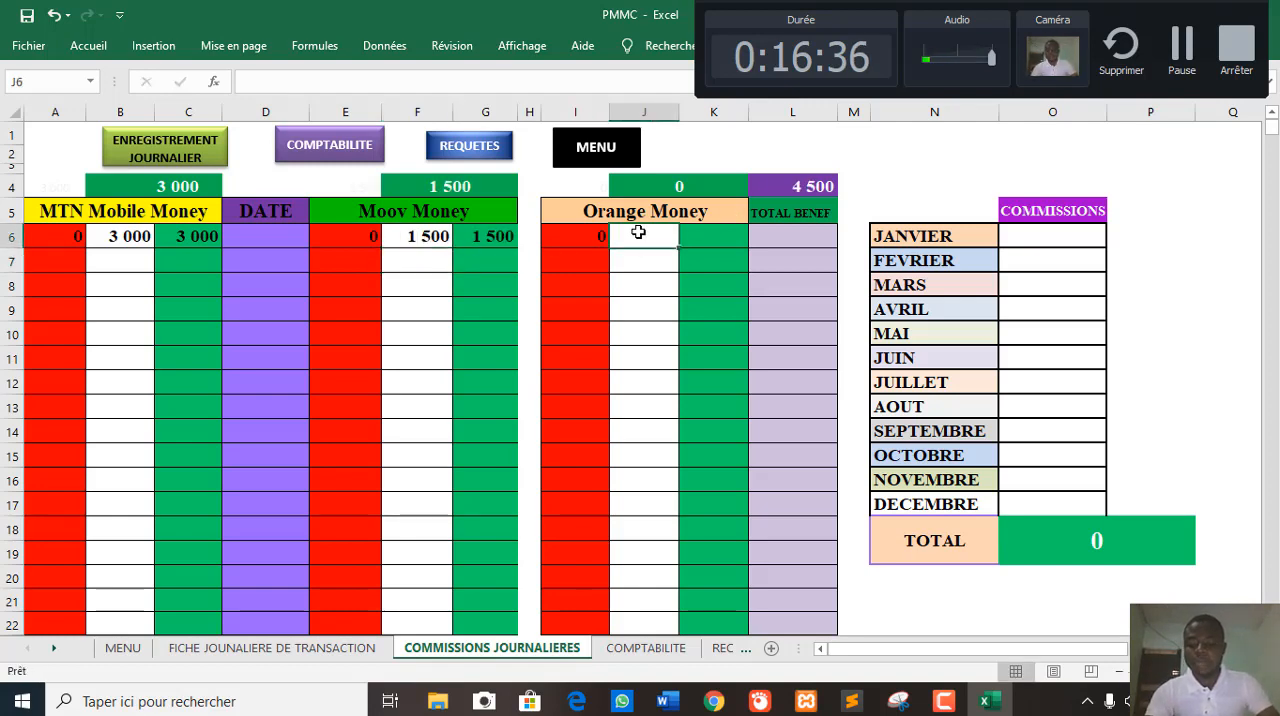
- Enter 2500 as the Orange Money commission in cell J6
text(4)
key(BackSpace)
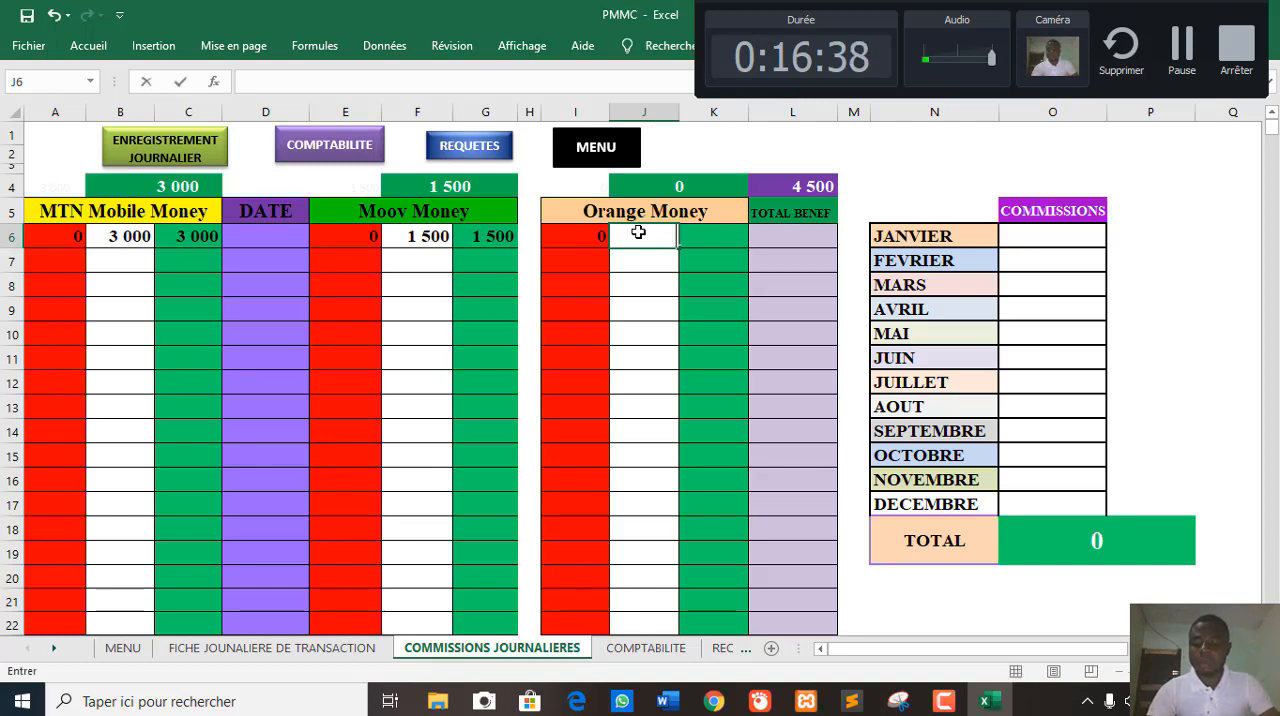
text(2500)
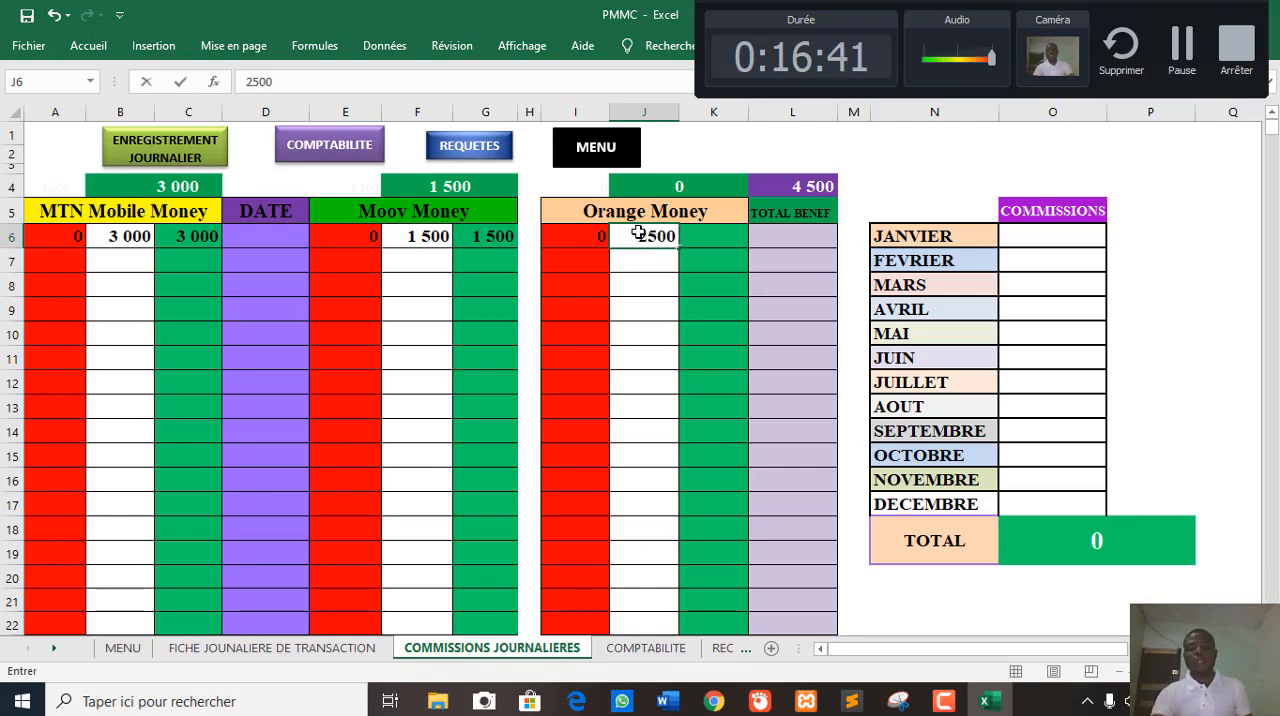
key(Return)
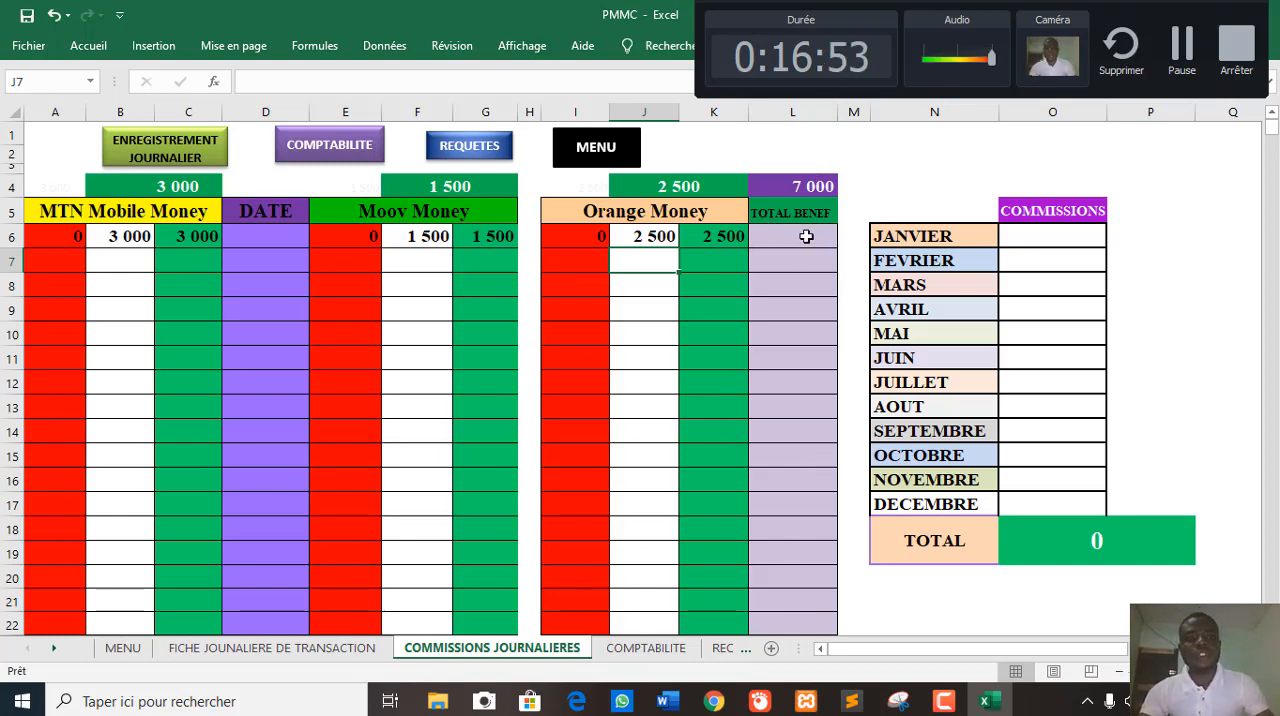
- Enter the date 25/05/2020 in cell D6 for the first row of daily commissions
click(278, 254)
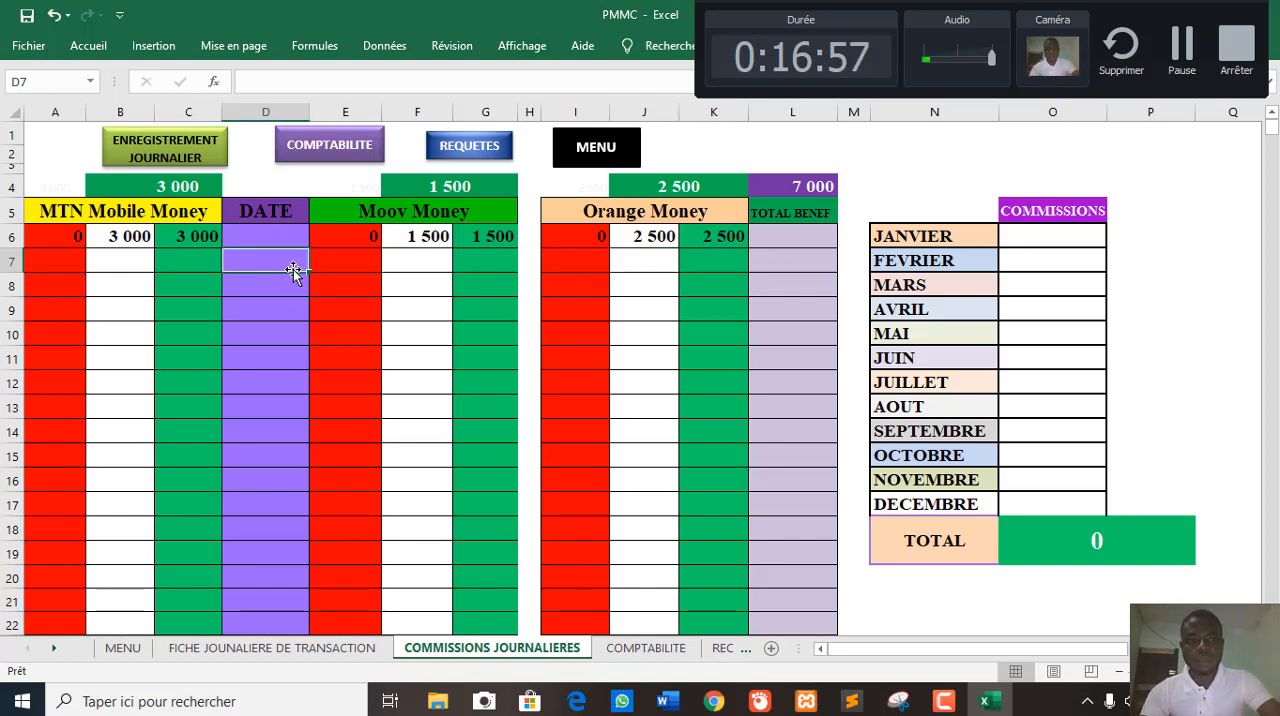
click(292, 237)
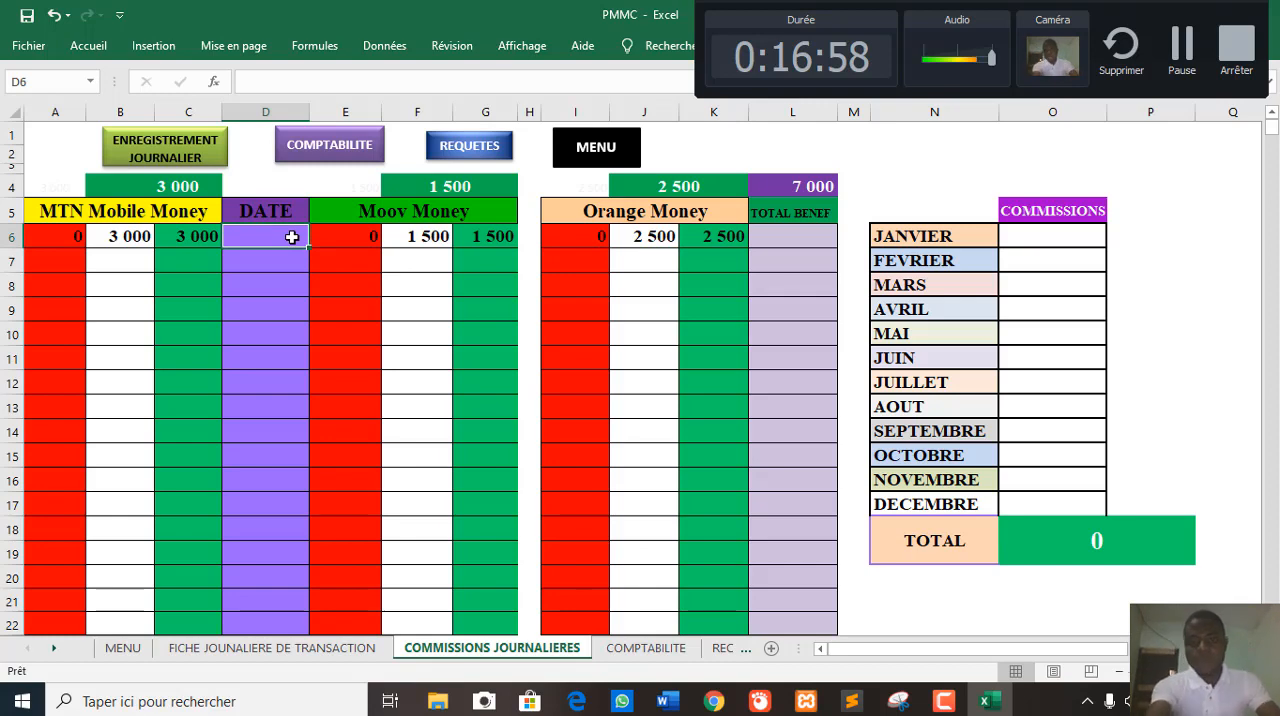
text(2)
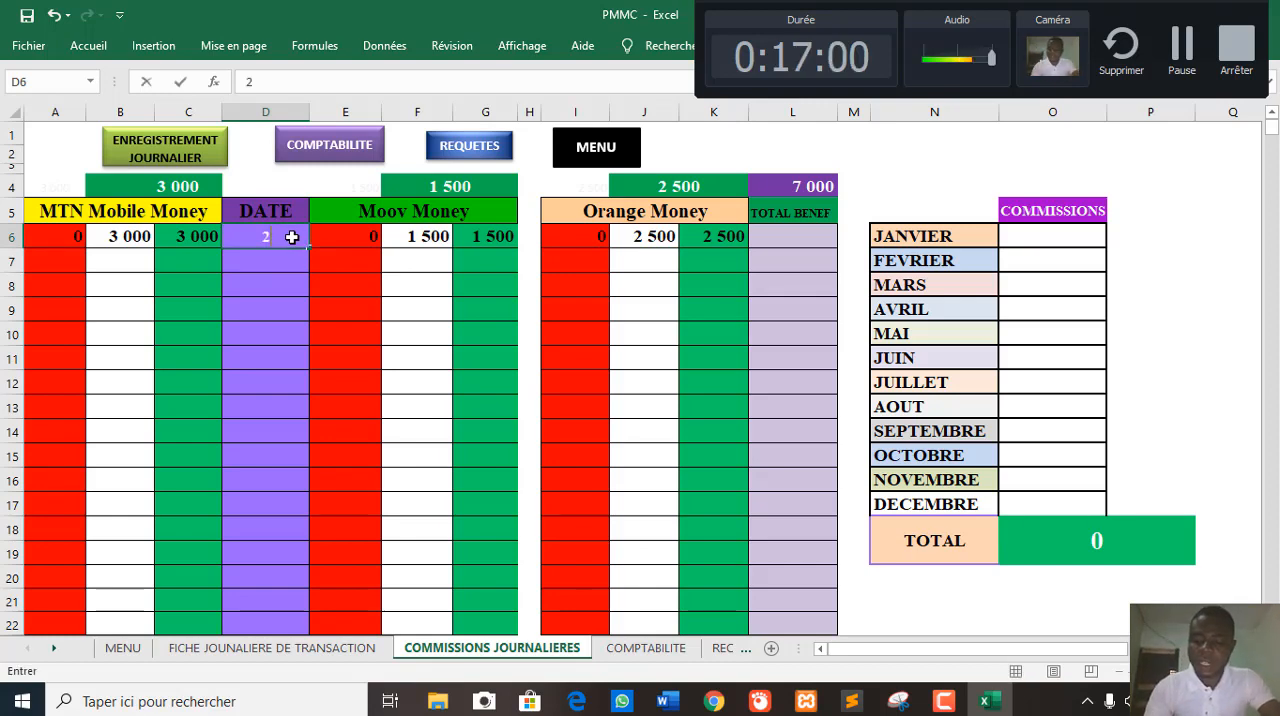
text(5/05/)
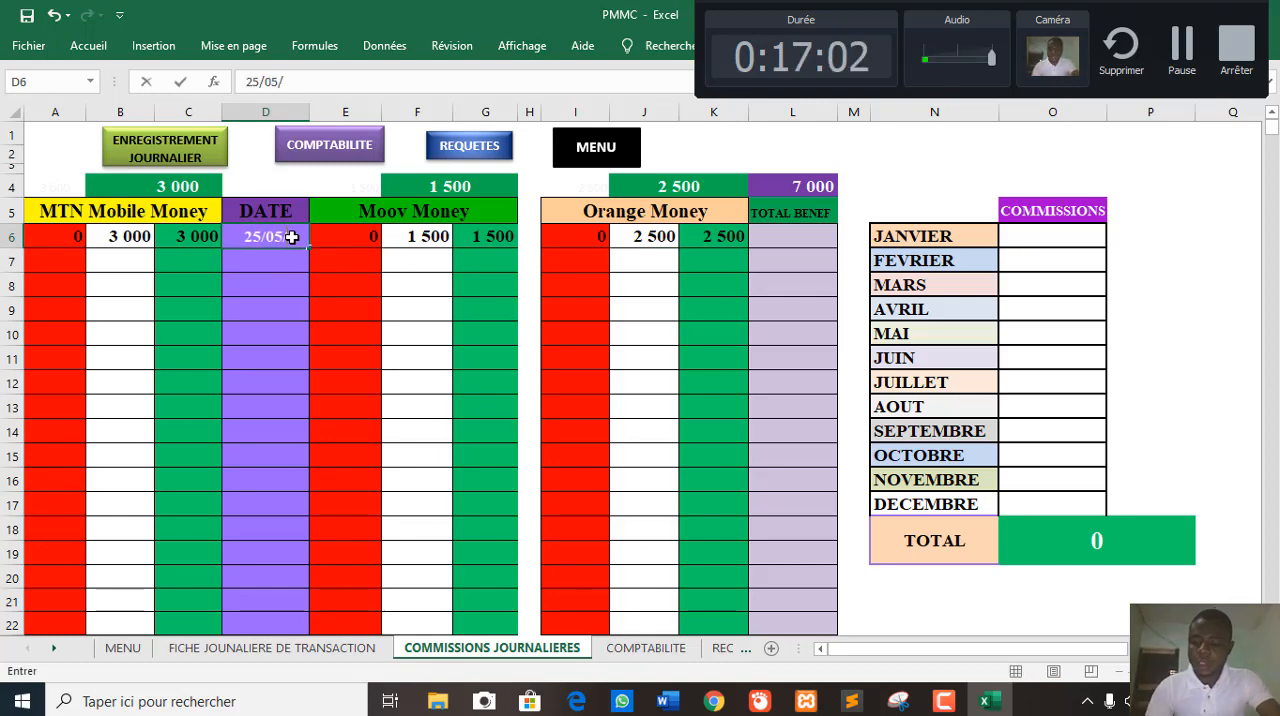
text(2020)
key(Return)
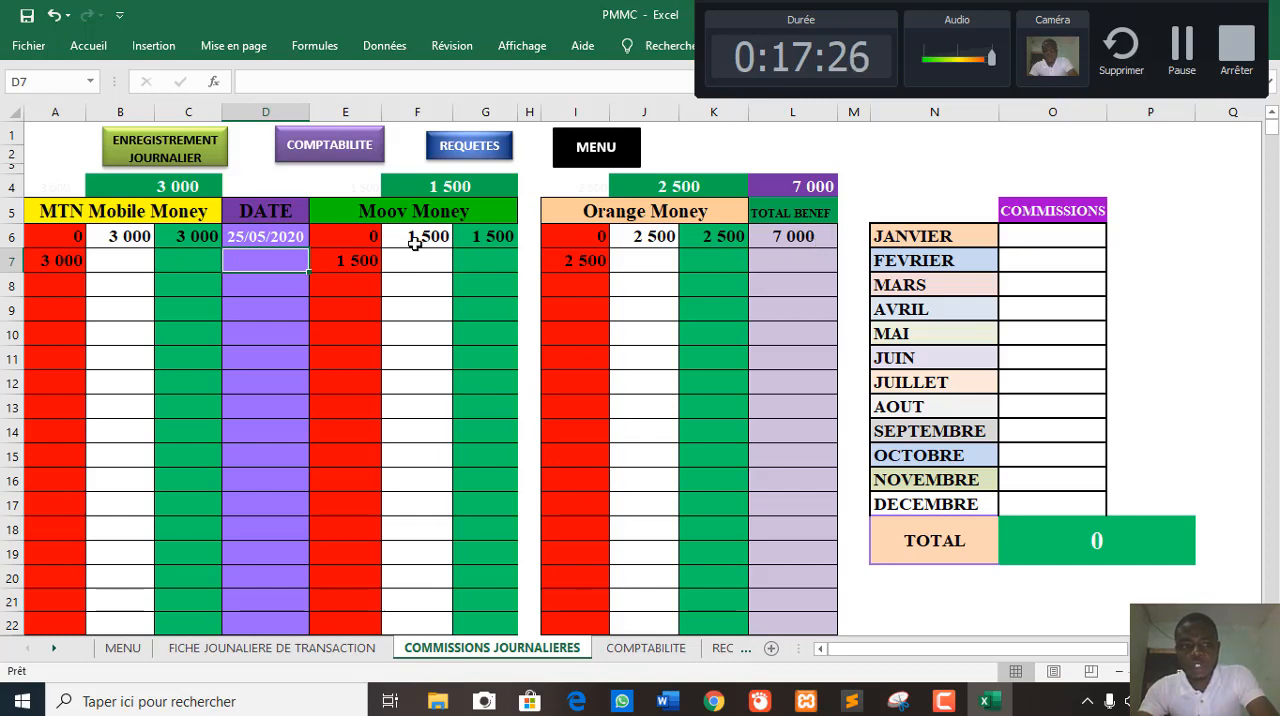
- Enter 5000 as the MTN Mobile Money commission in B7 and date the row 26/05/2020 in D7
click(148, 258)
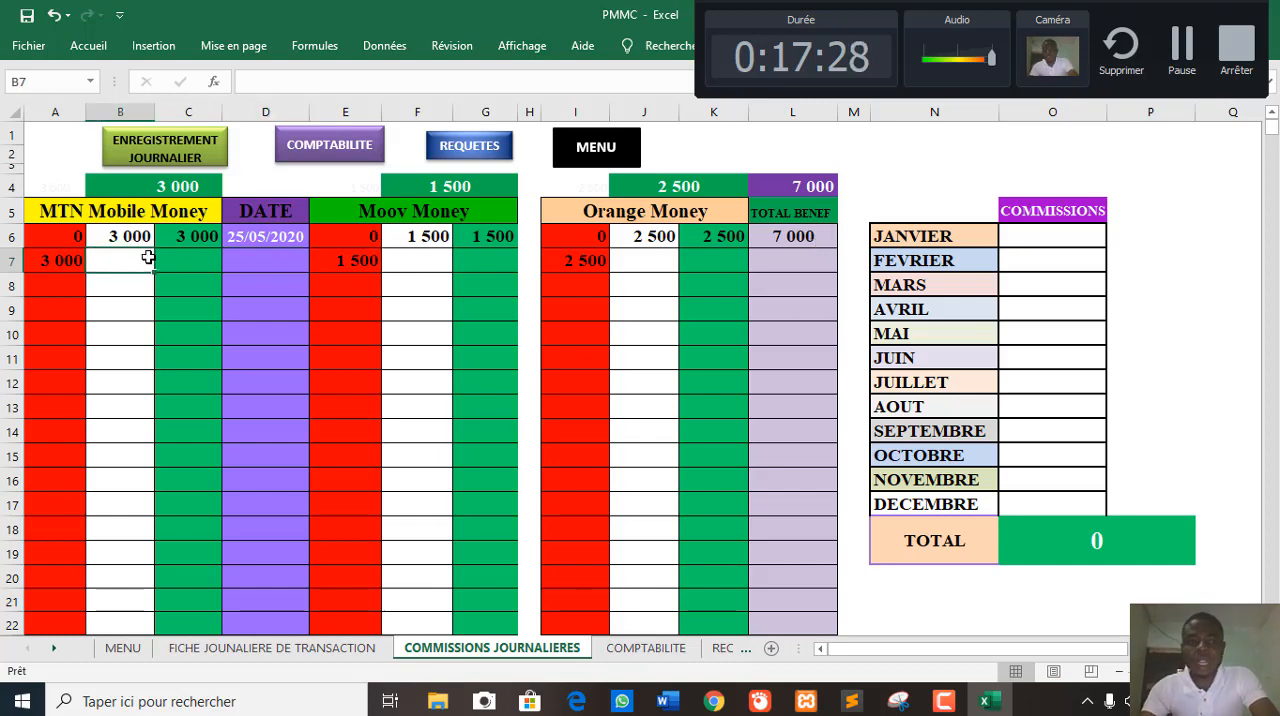
text(5000)
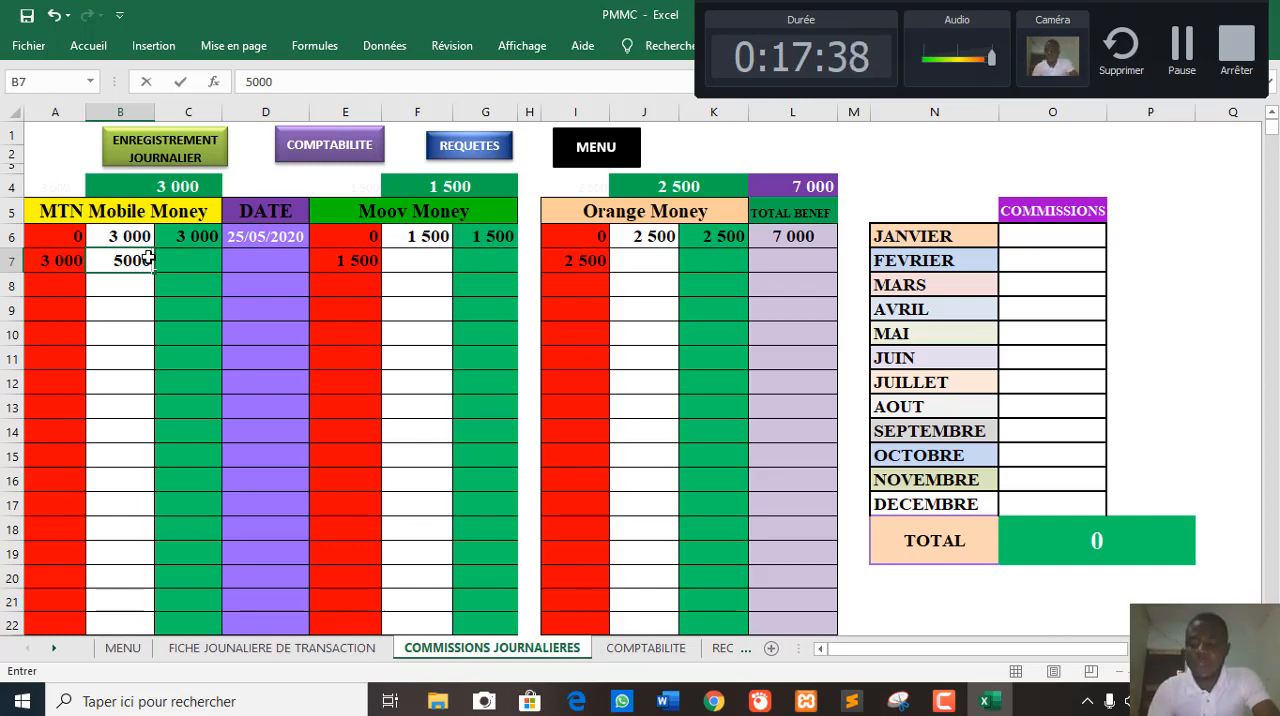
key(Return)
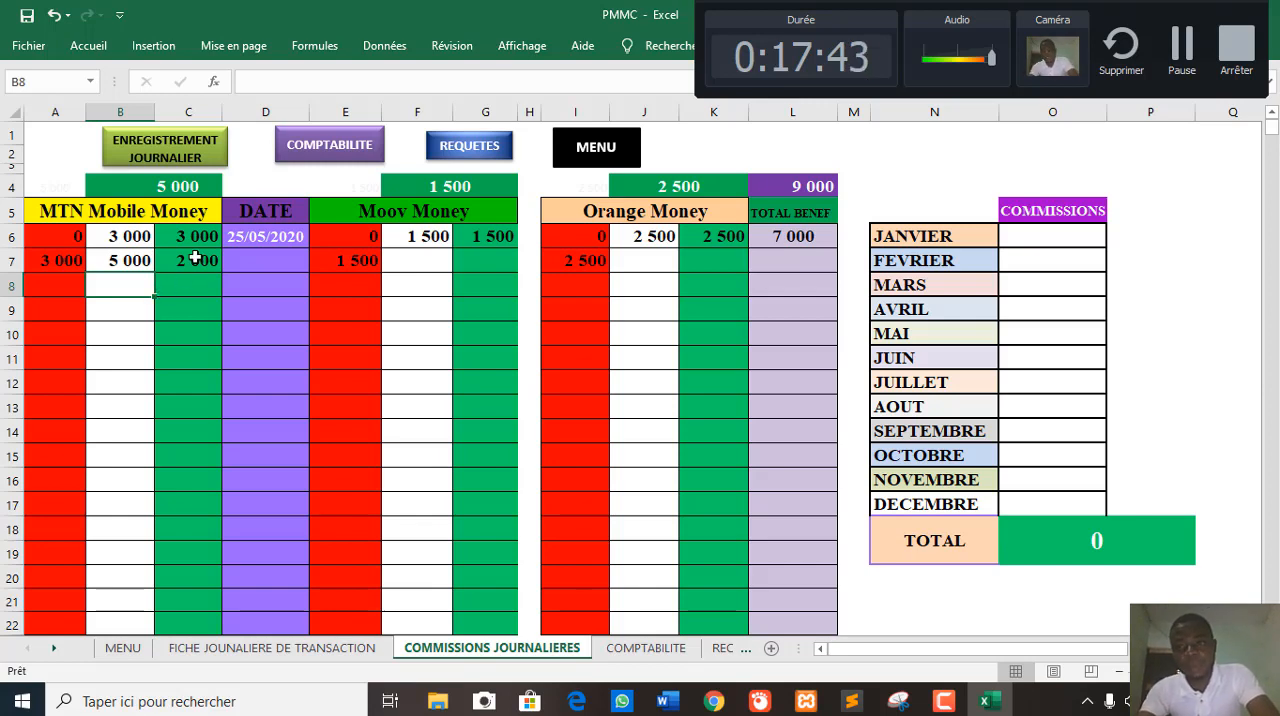
click(242, 262)
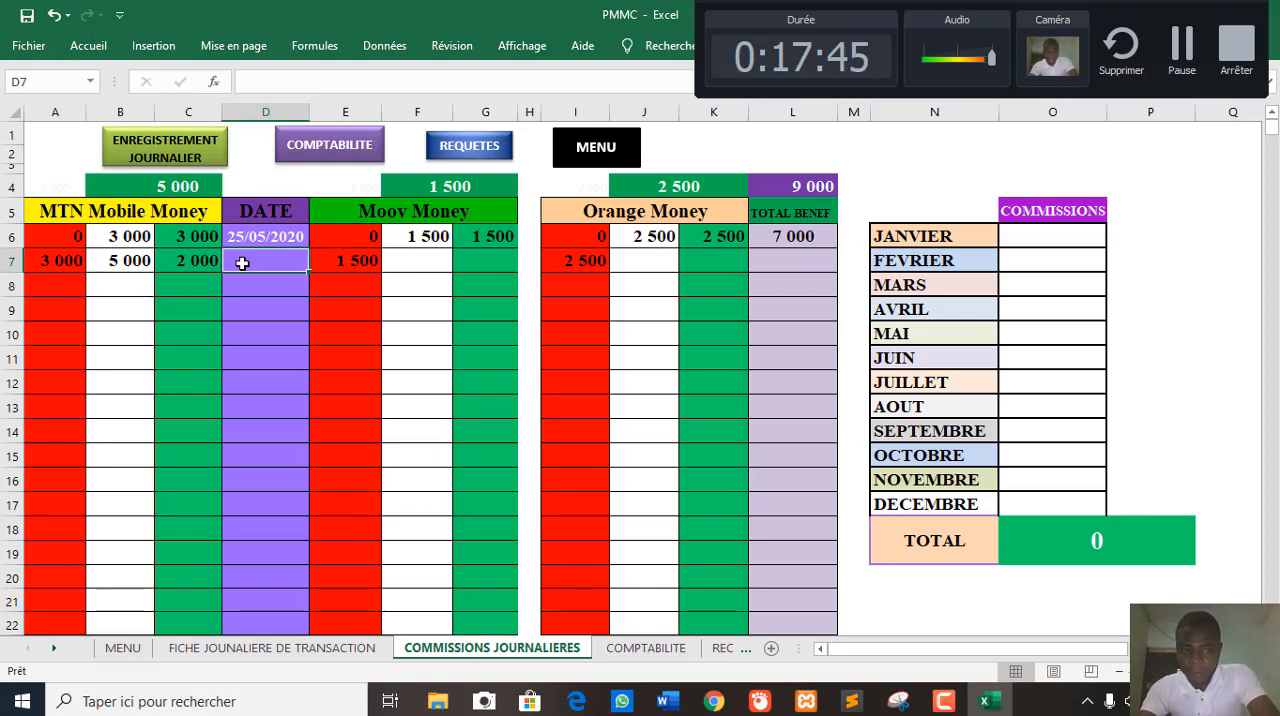
text(26/05)
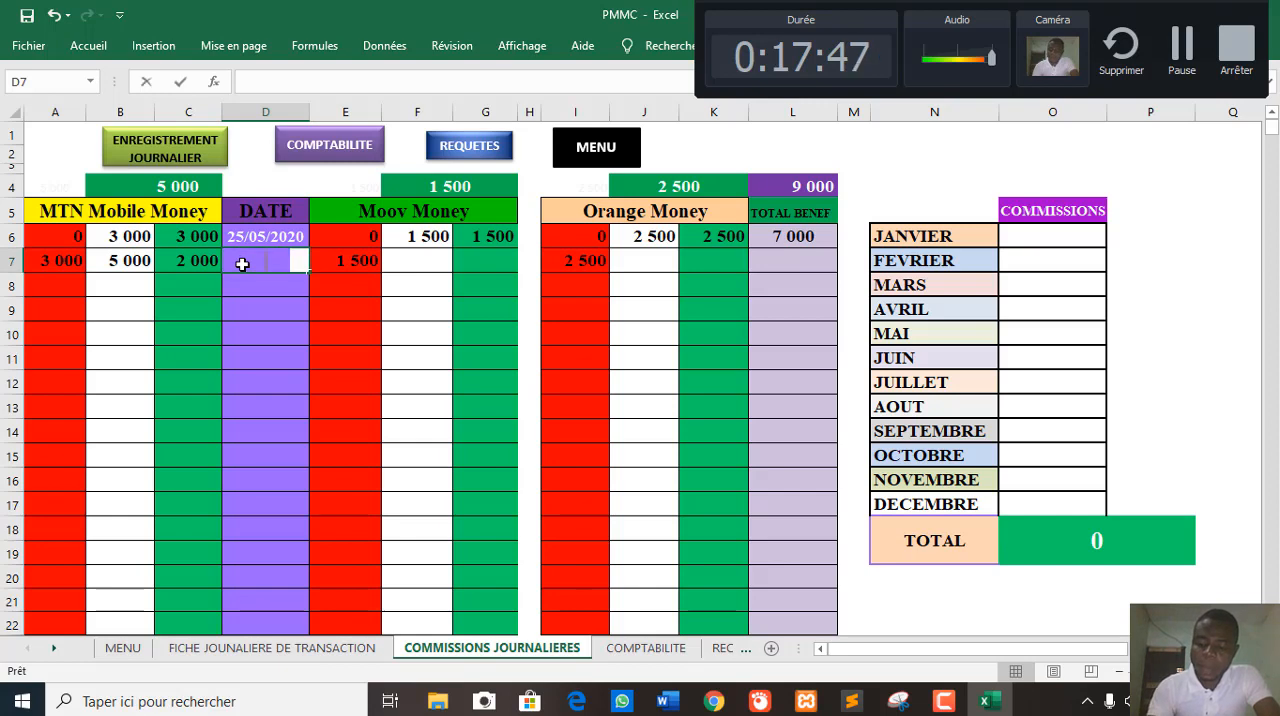
text(/2020)
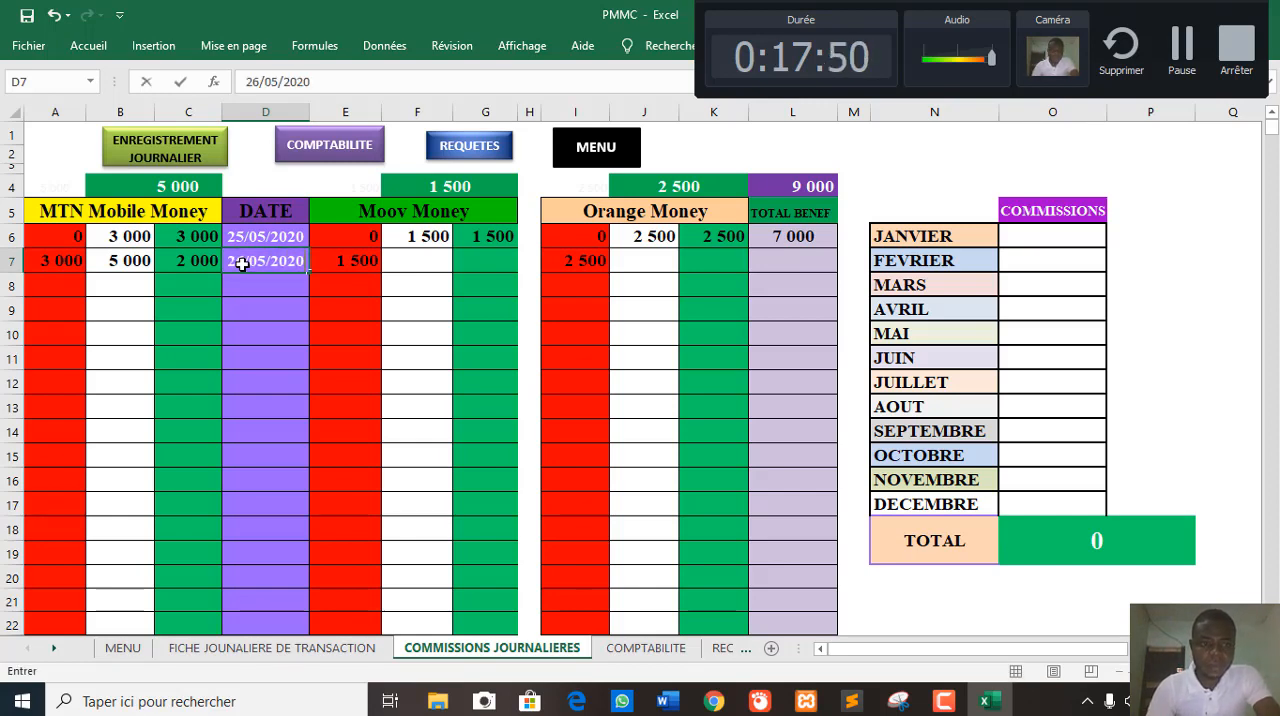
key(Return)
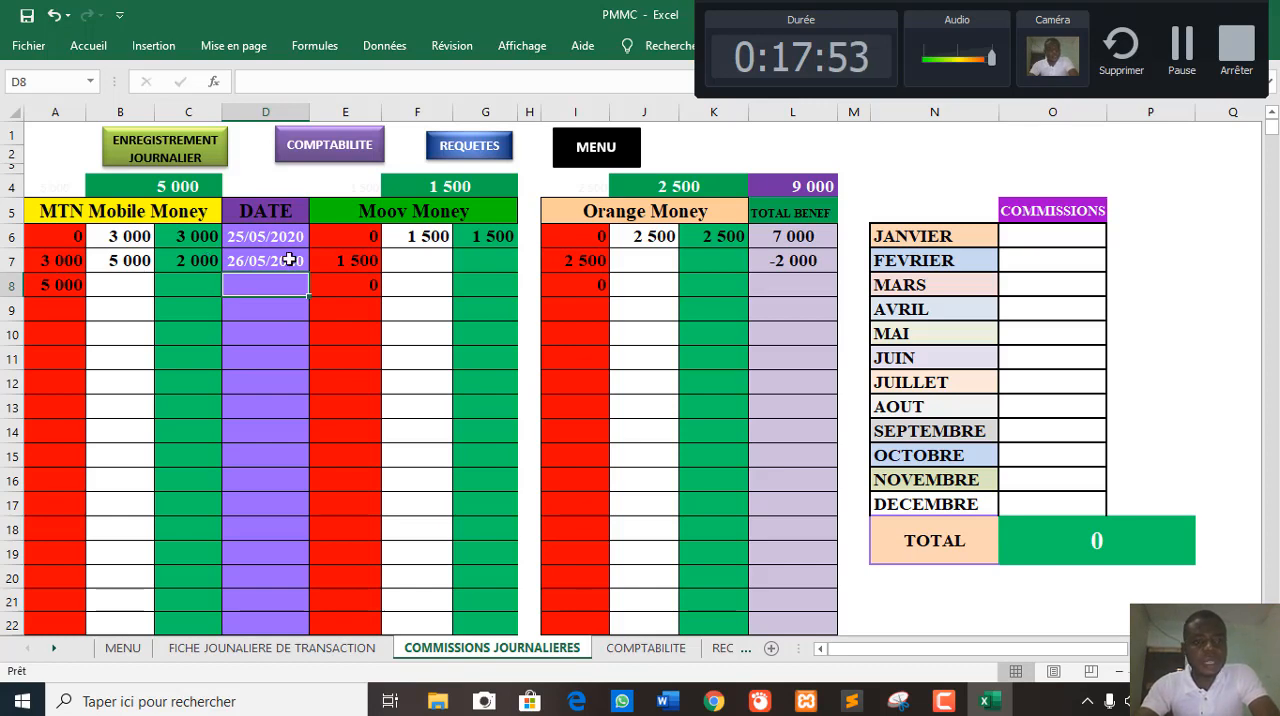
- Enter 2000 as the Moov Money commission in F7 and 3500 as the Orange Money commission in J7
click(432, 260)
text(2000)
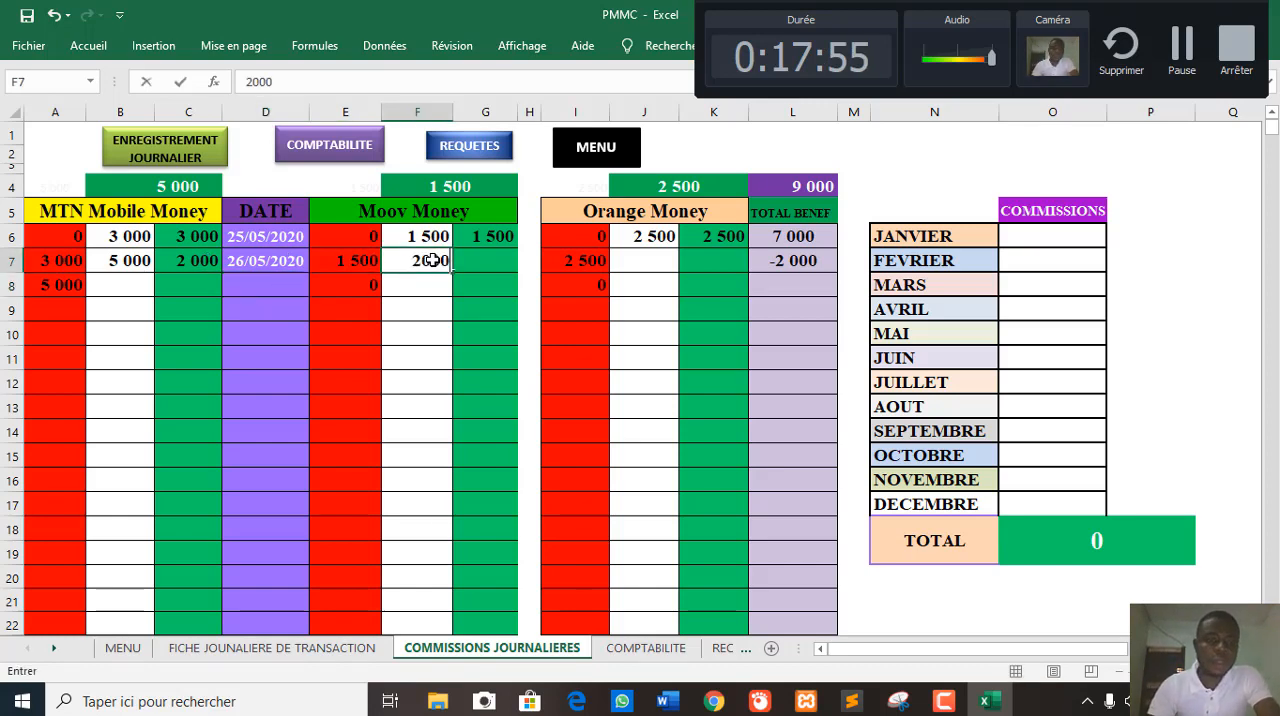
key(Return)
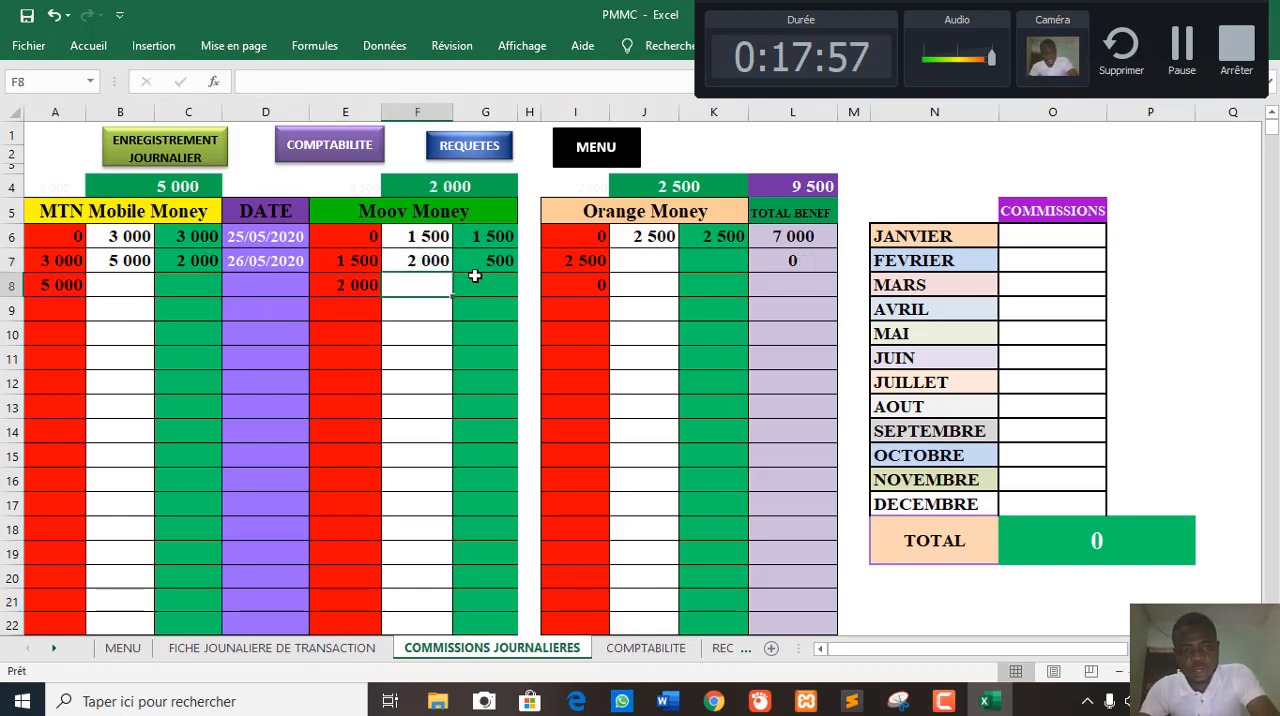
click(641, 267)
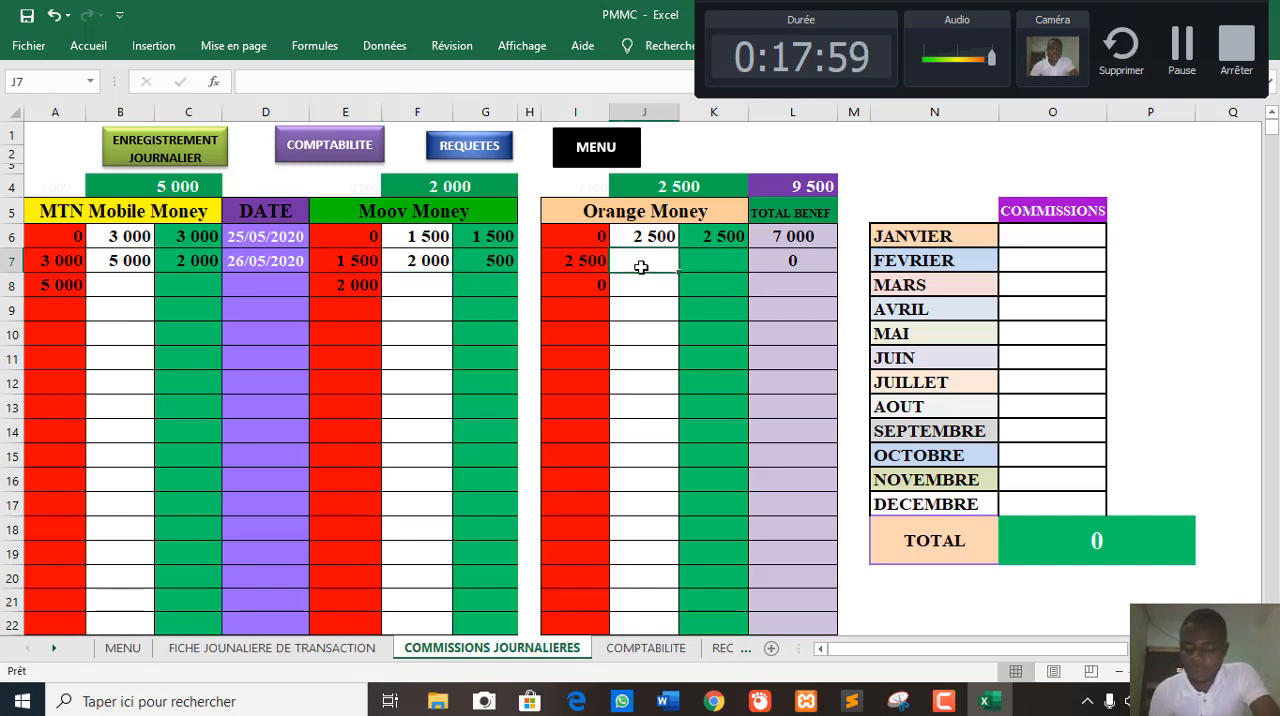
text(35000)
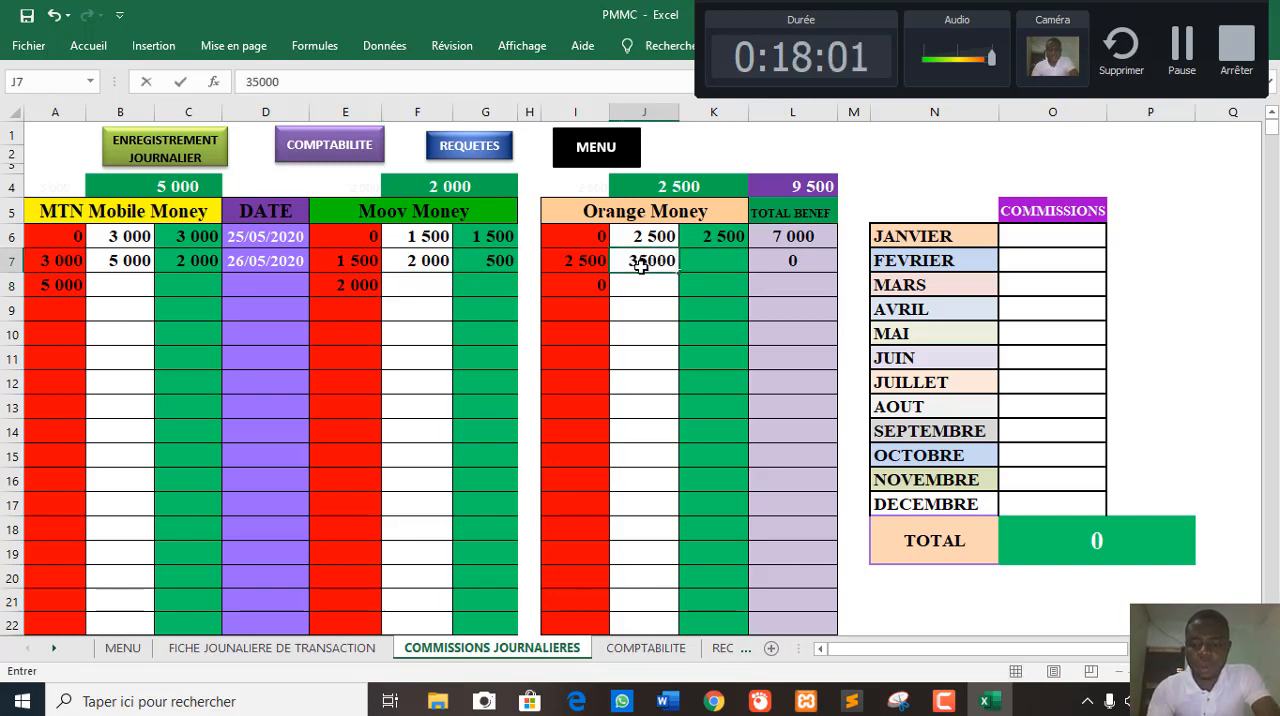
key(BackSpace)
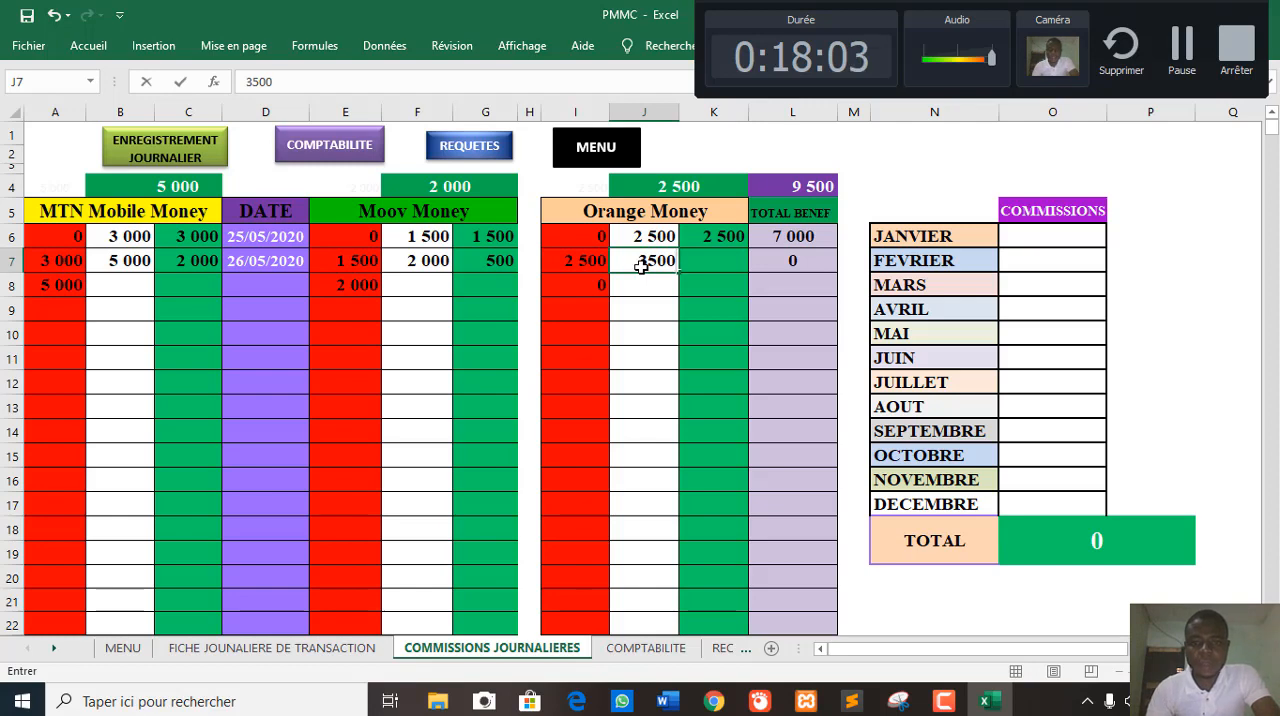
key(Return)
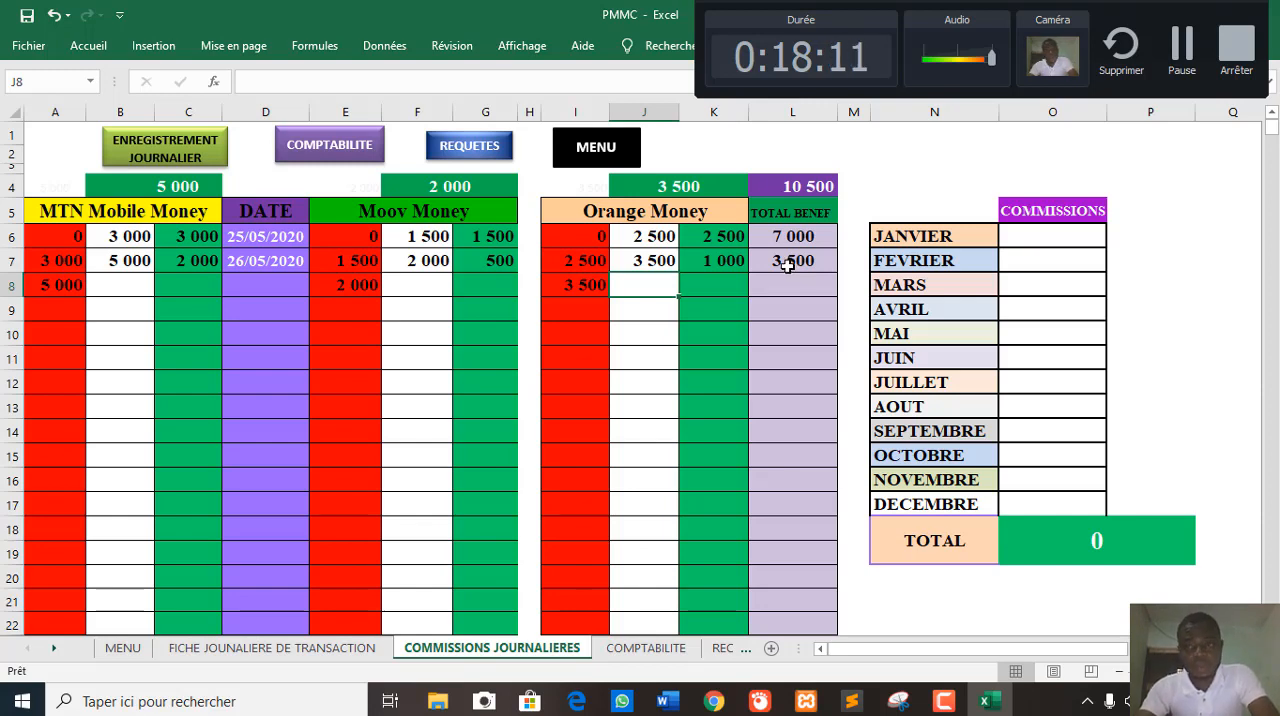
- Enter 7000 as the MTN Mobile Money commission in B8 and date the row 27/05/2020 in D8
click(137, 283)
text(7000)
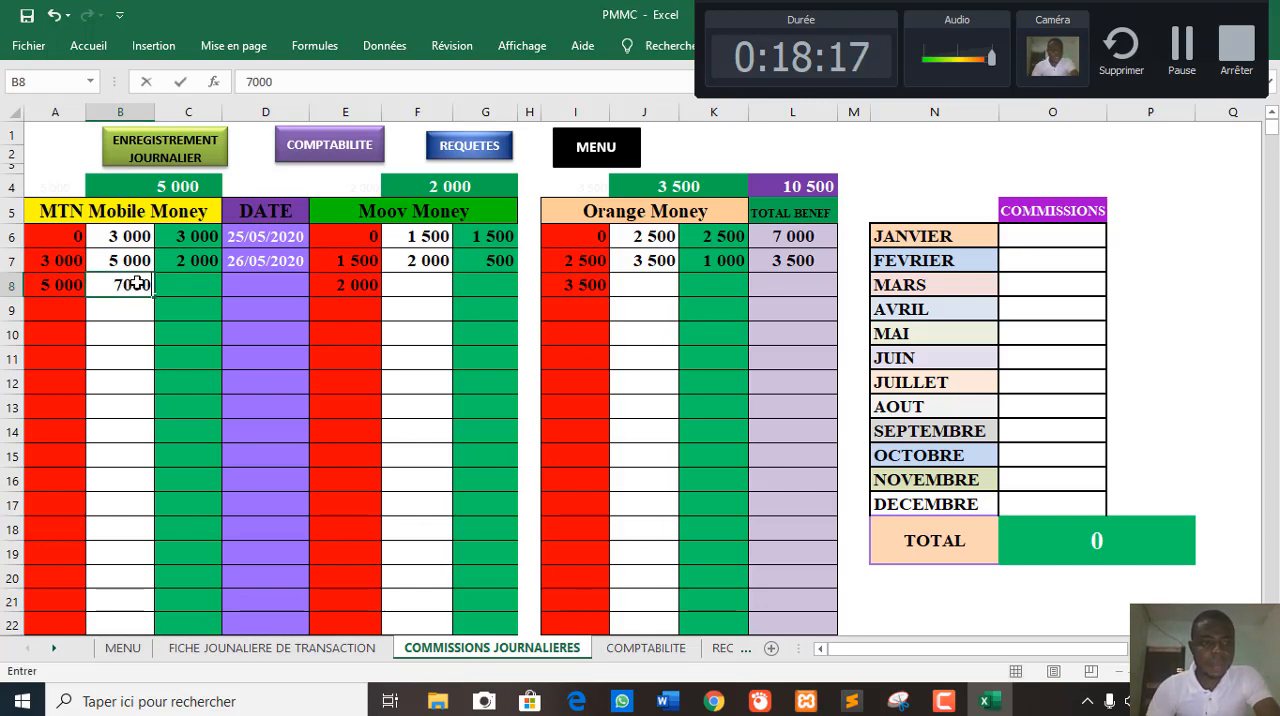
click(229, 278)
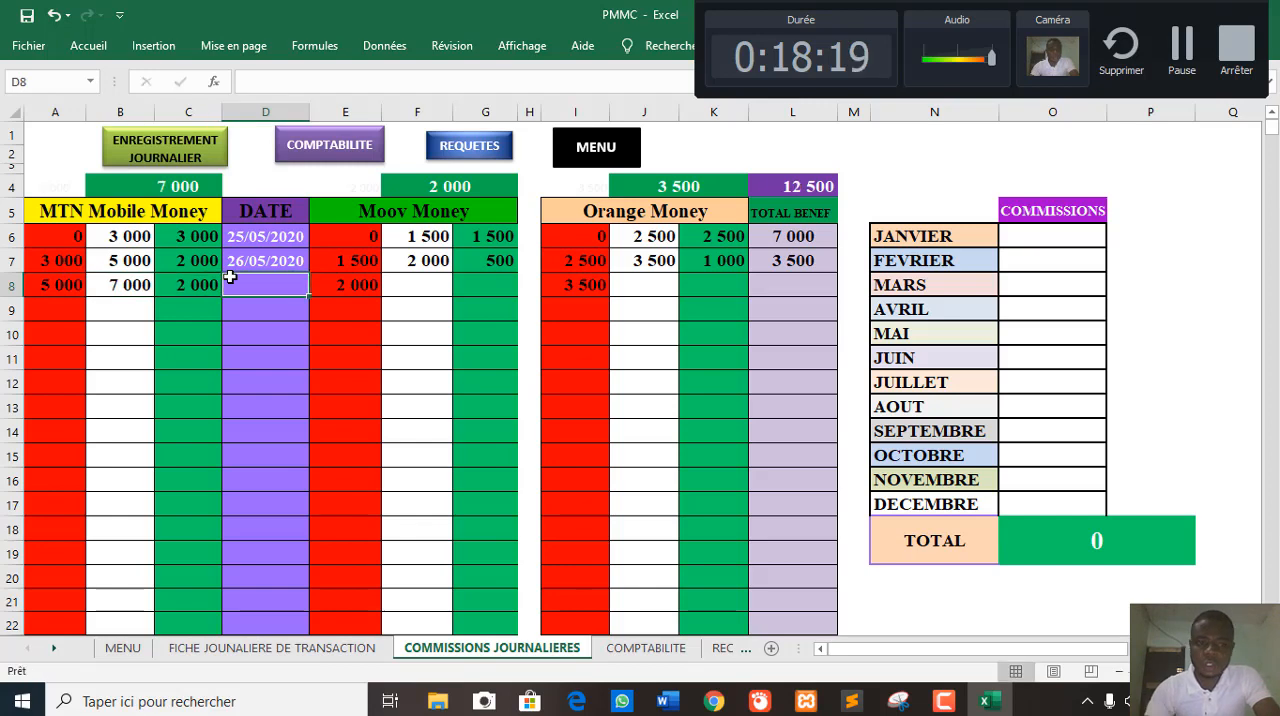
text(27/)
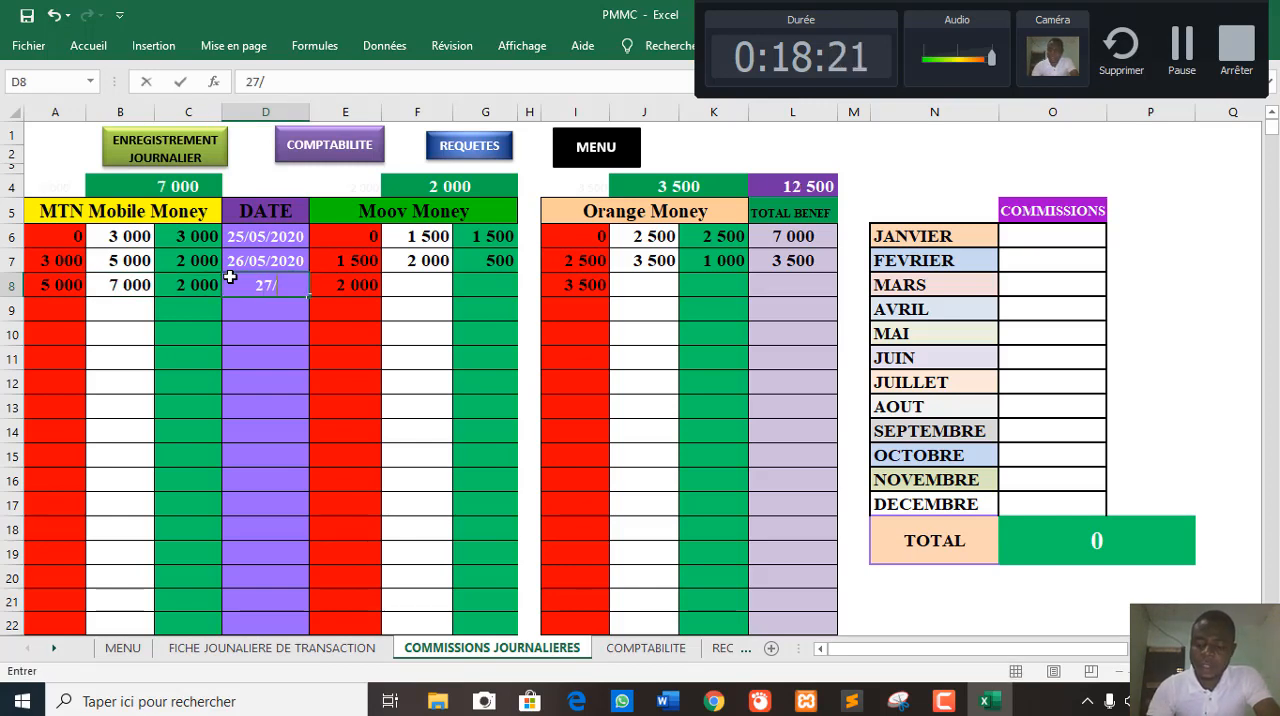
text(05/2020)
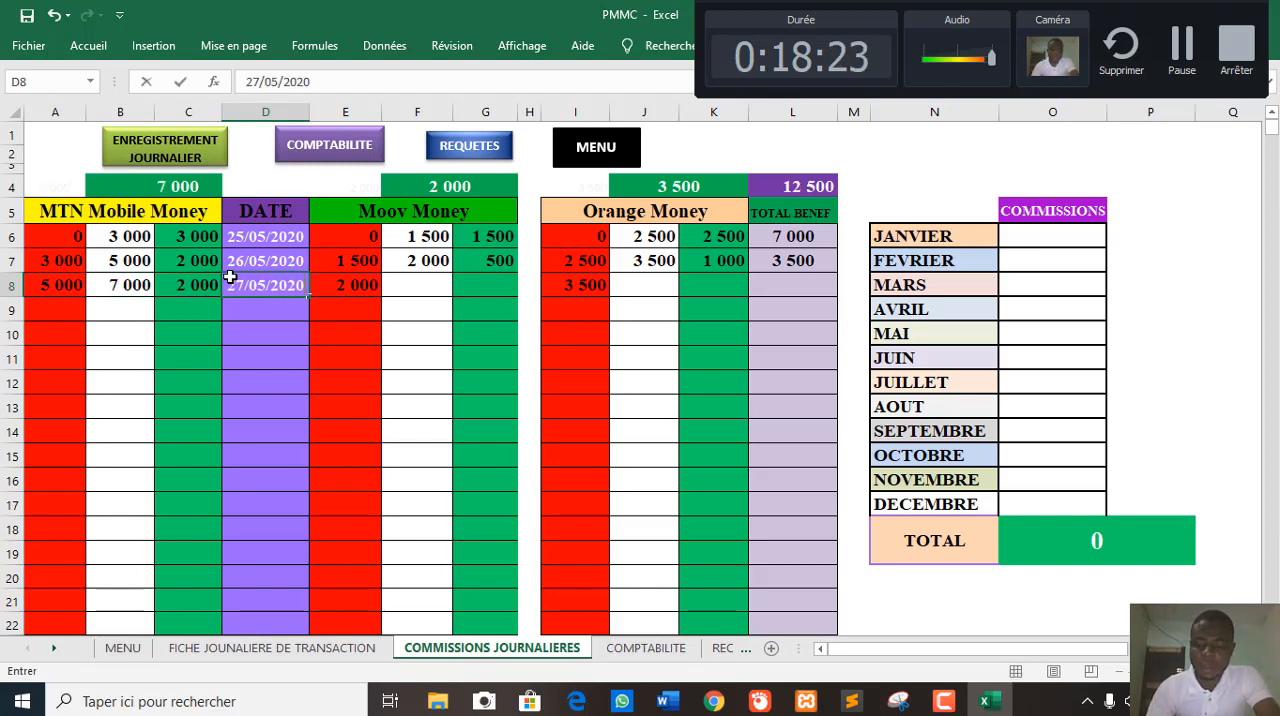
key(Tab)
key(Tab)
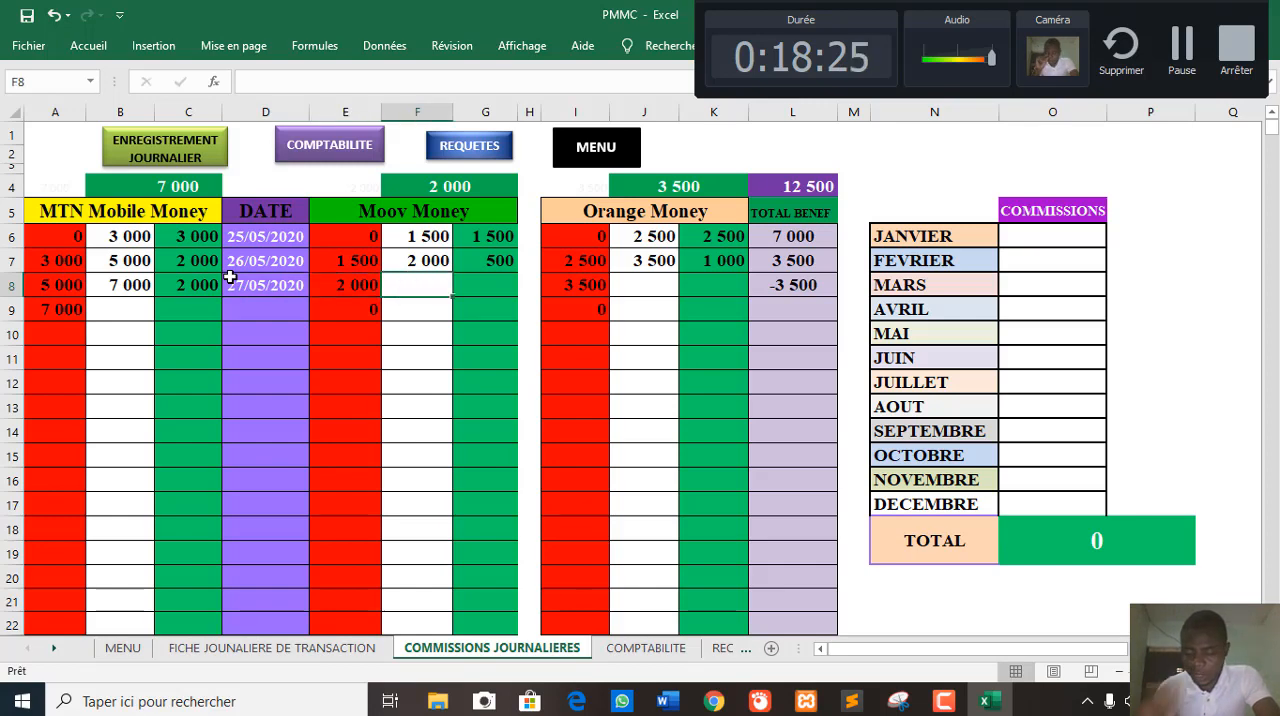
- Enter 3000 as the Moov Money commission in F8 and 5000 as the Orange Money commission in J8
text(3000)
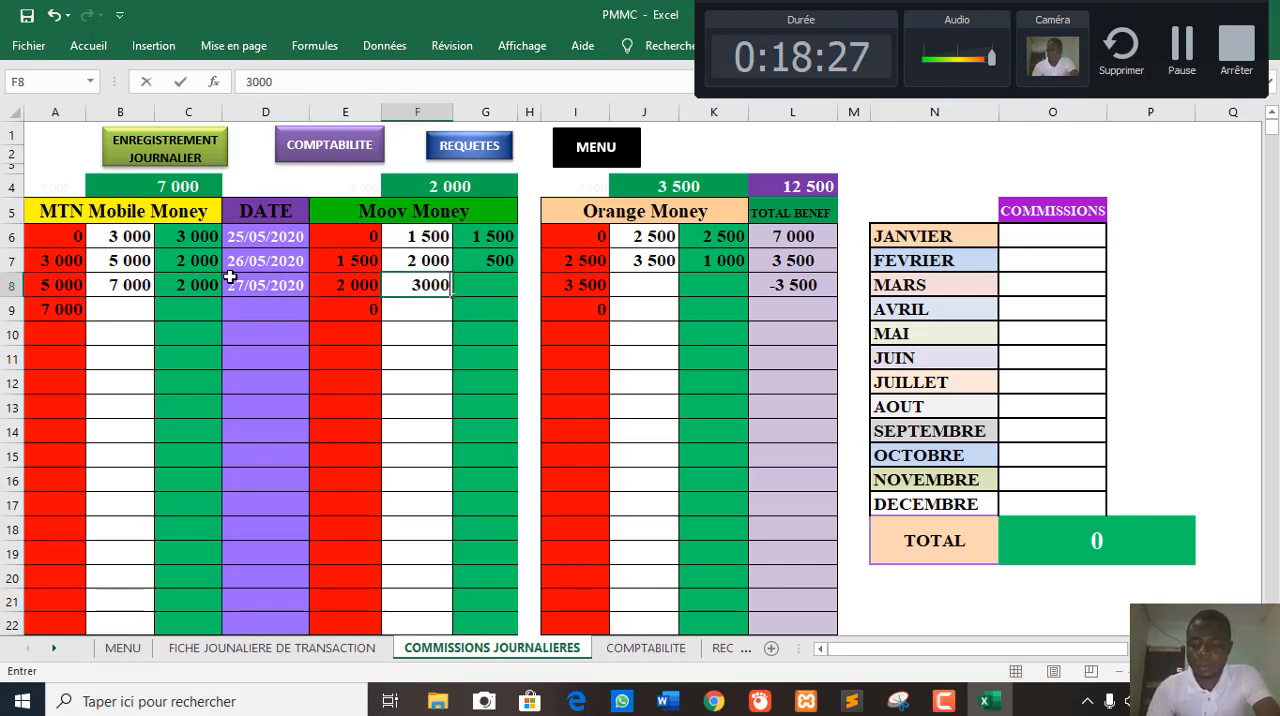
key(Return)
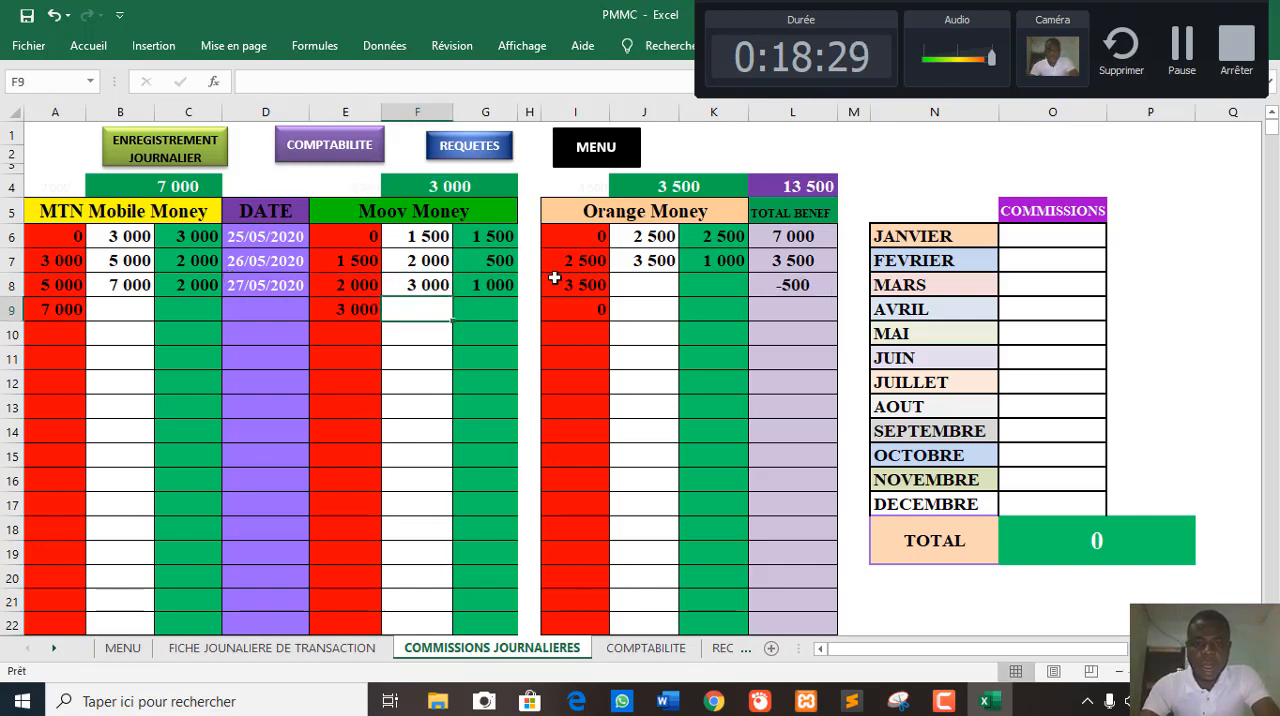
click(628, 278)
text(1)
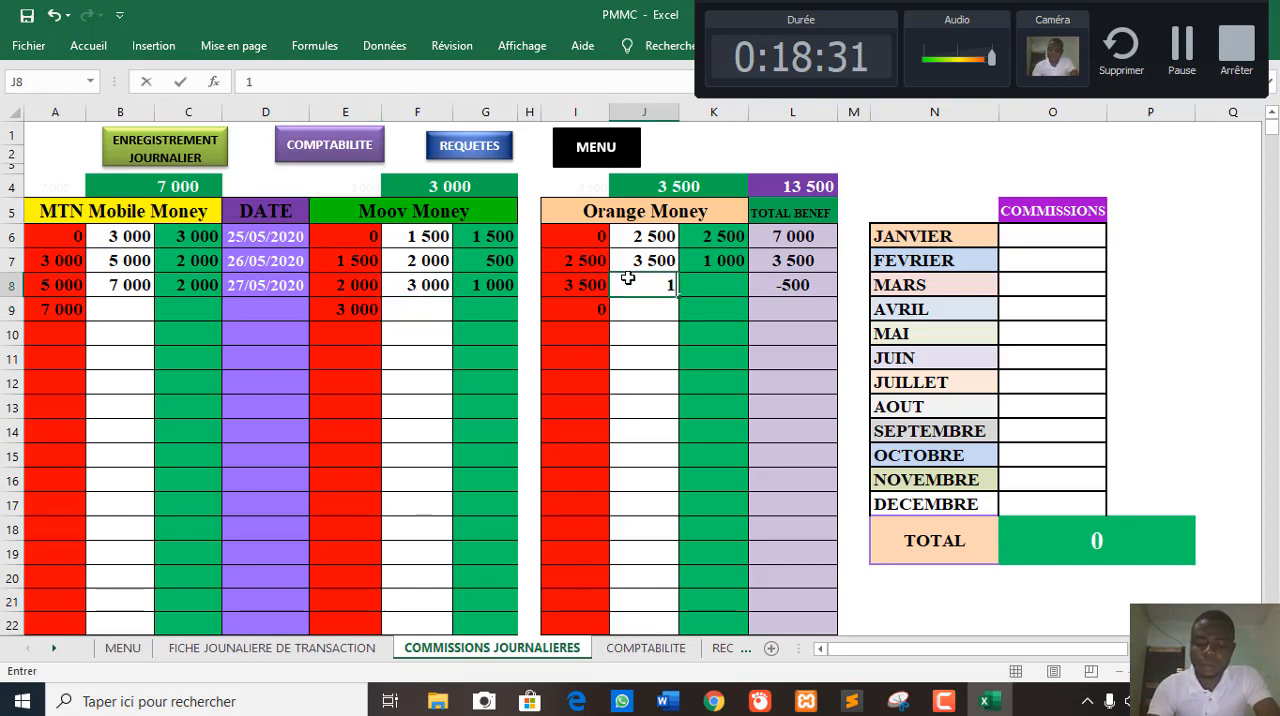
text(5)
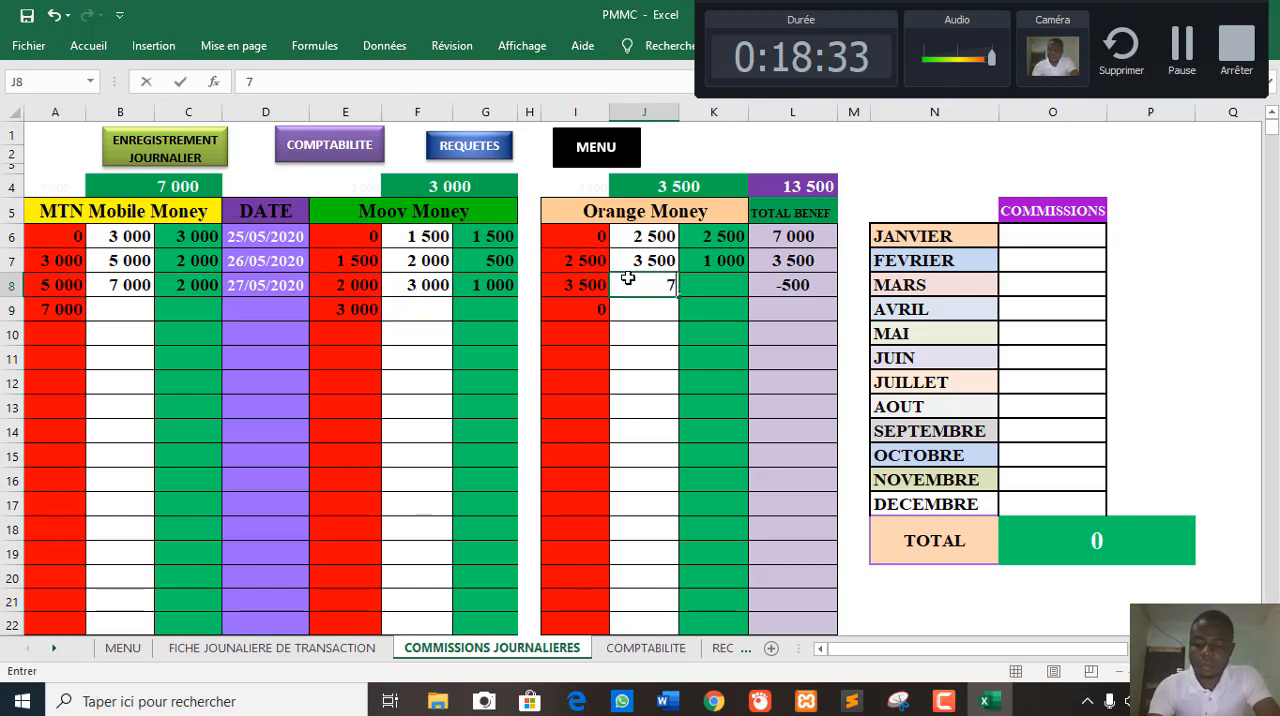
key(BackSpace)
text(5000)
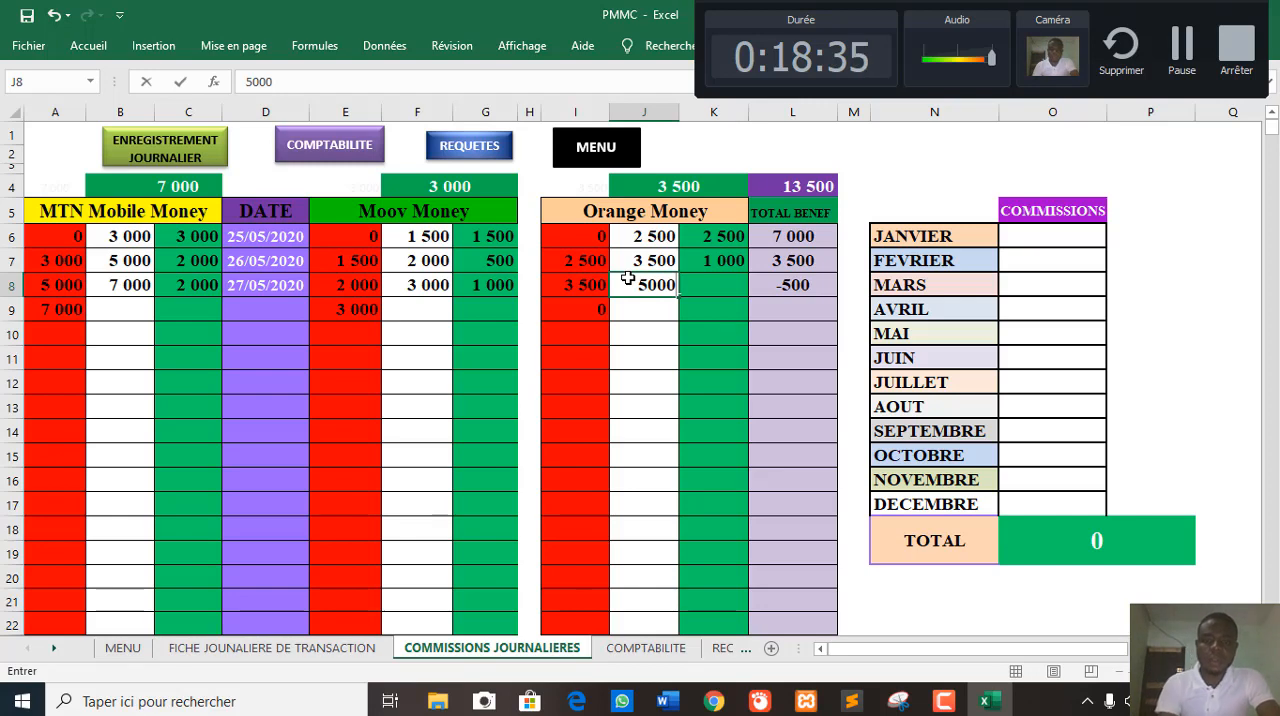
key(Return)
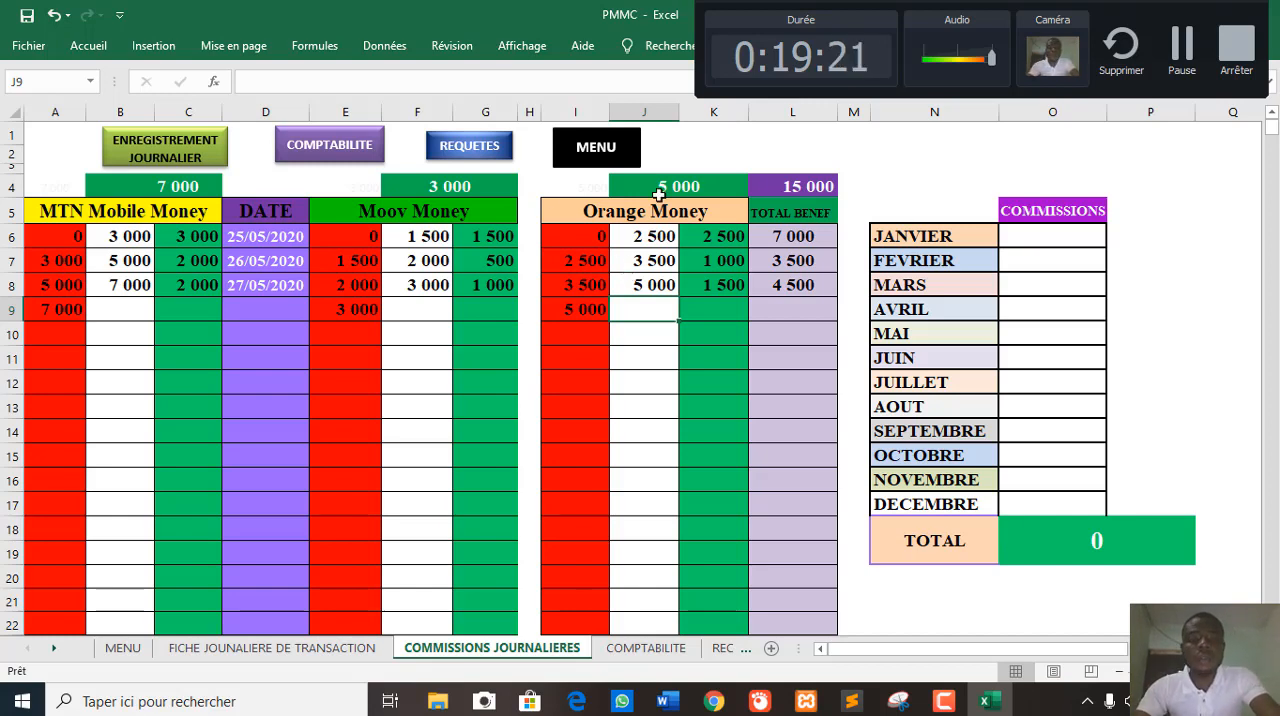
- Return to the MENU sheet and open the COMPTABILITE sheet from it to view the account status
click(592, 163)
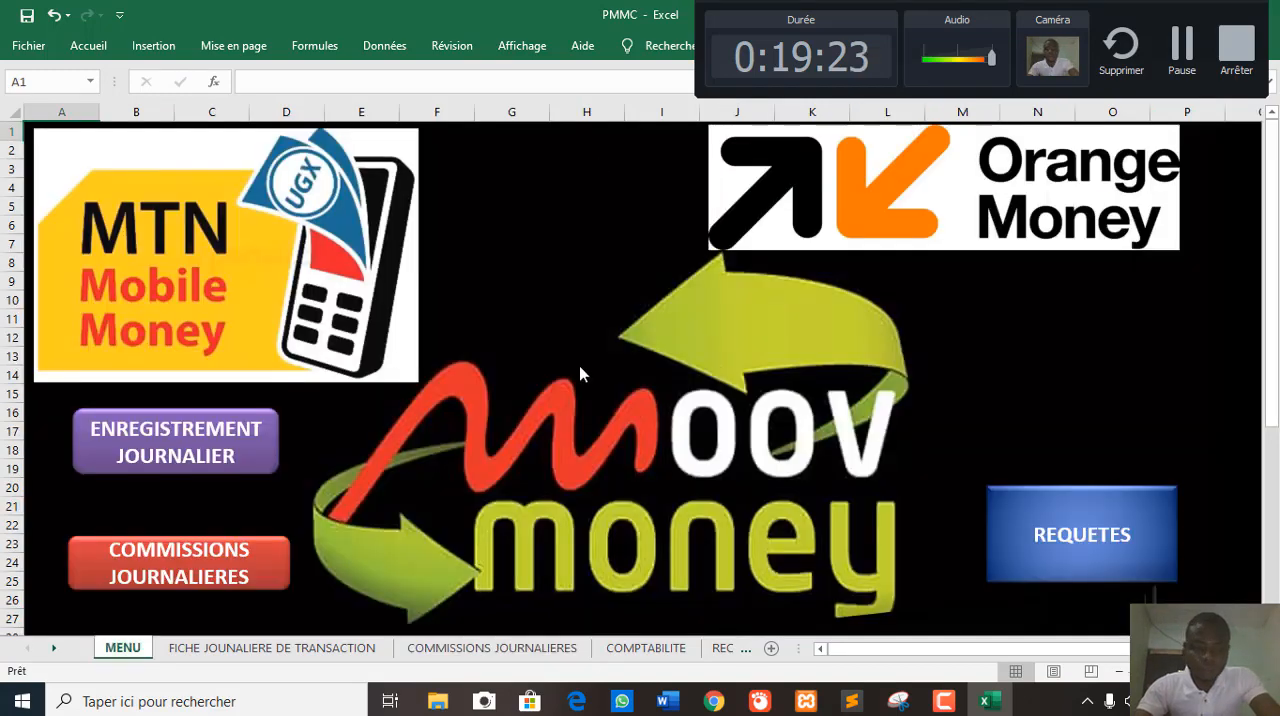
scroll(278, 506, down, 2)
scroll(278, 506, down, 1)
click(211, 513)
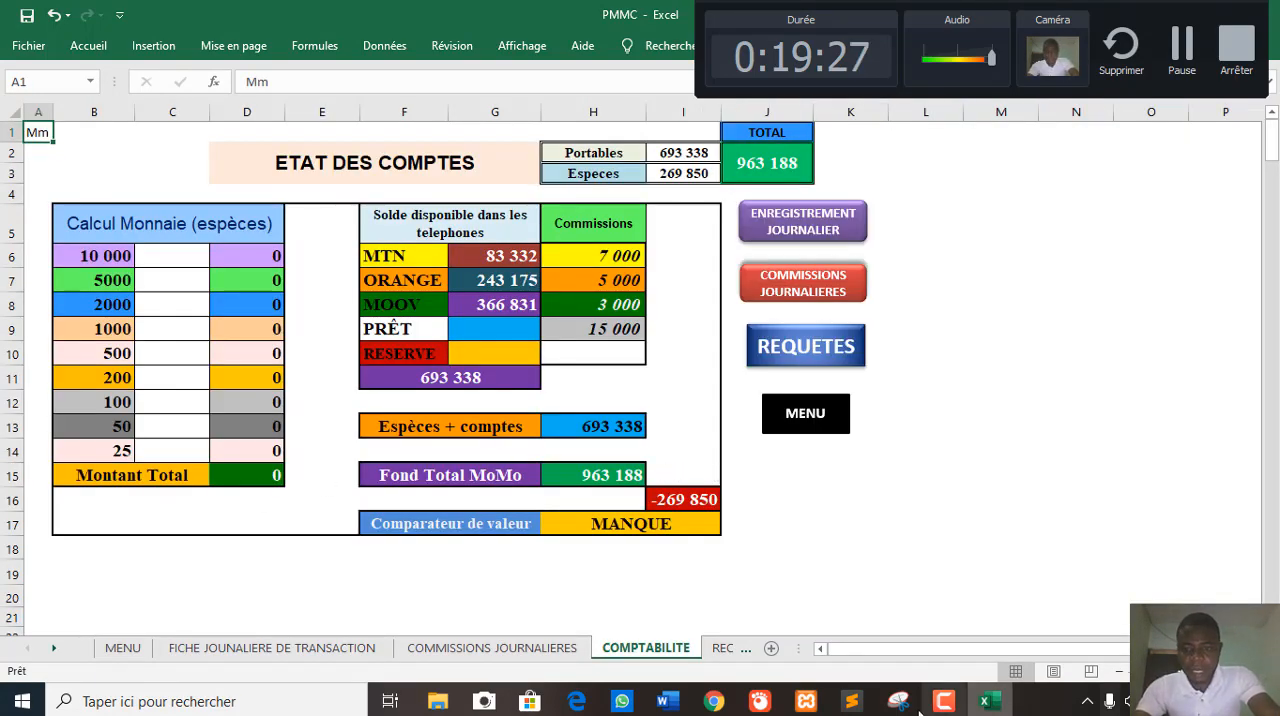
click(896, 648)
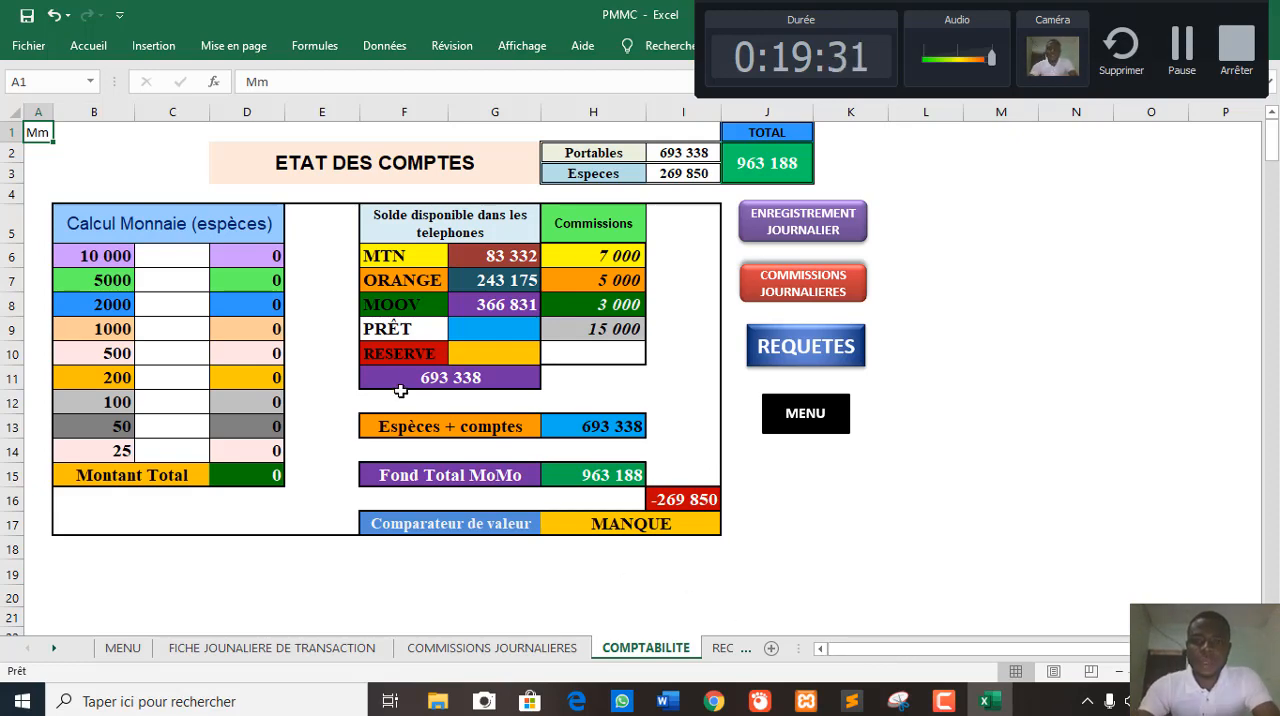
- Check the ESPECES (CAISSE) cash balance on the FICHE JOUNALIERE DE TRANSACTION sheet and return to COMPTABILITE
click(756, 224)
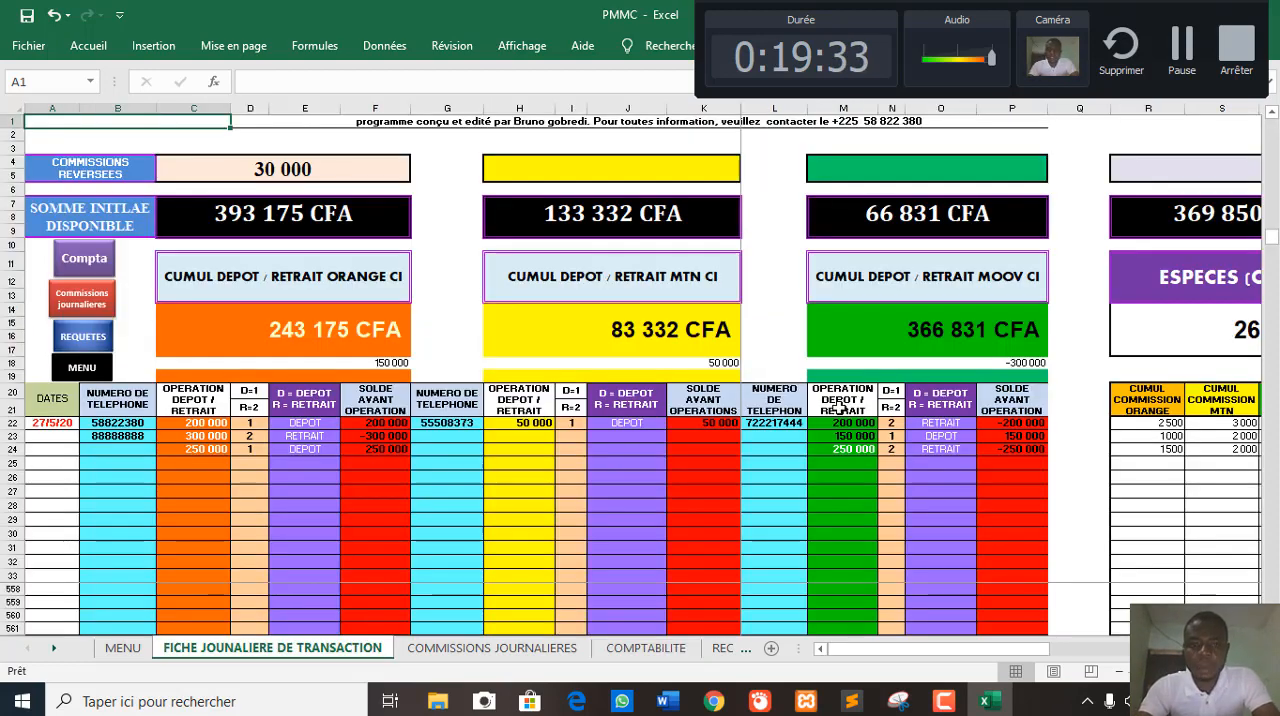
drag(918, 652, 1098, 657)
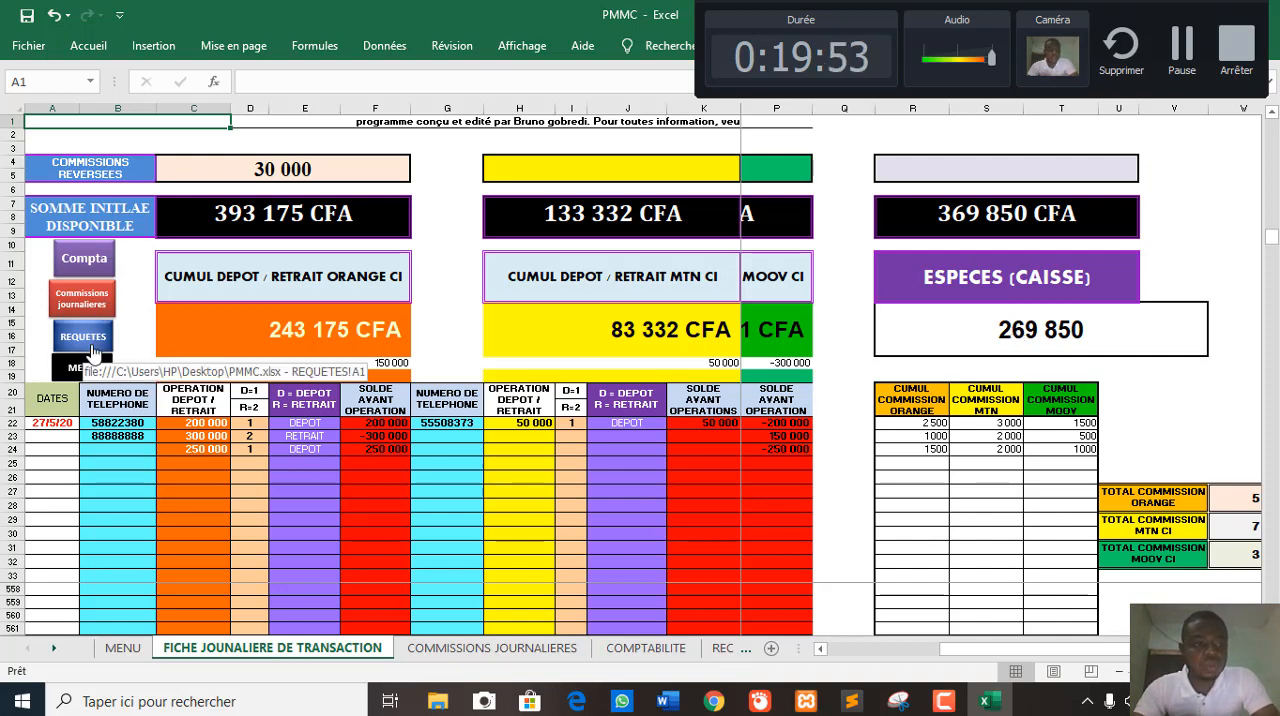
click(88, 262)
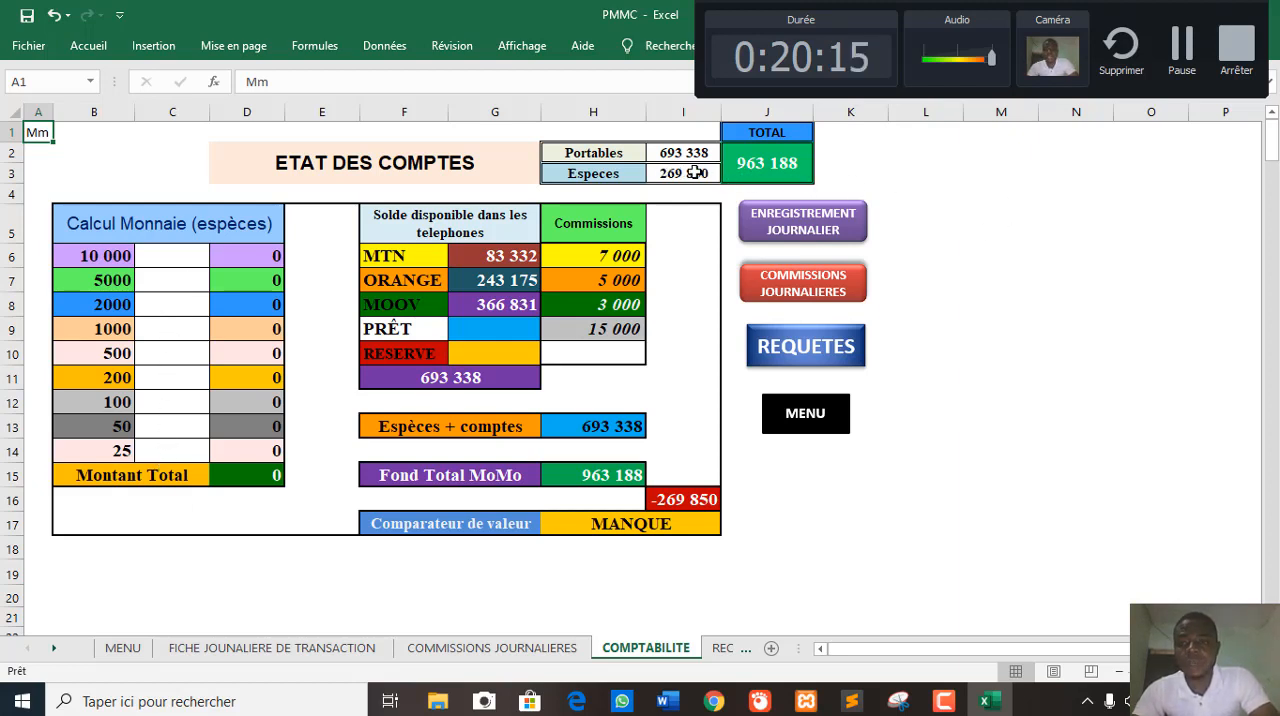
- Enter the cash count quantities 15 for the 10 000 denomination in C6 and 20 for 5000 in C7
click(168, 250)
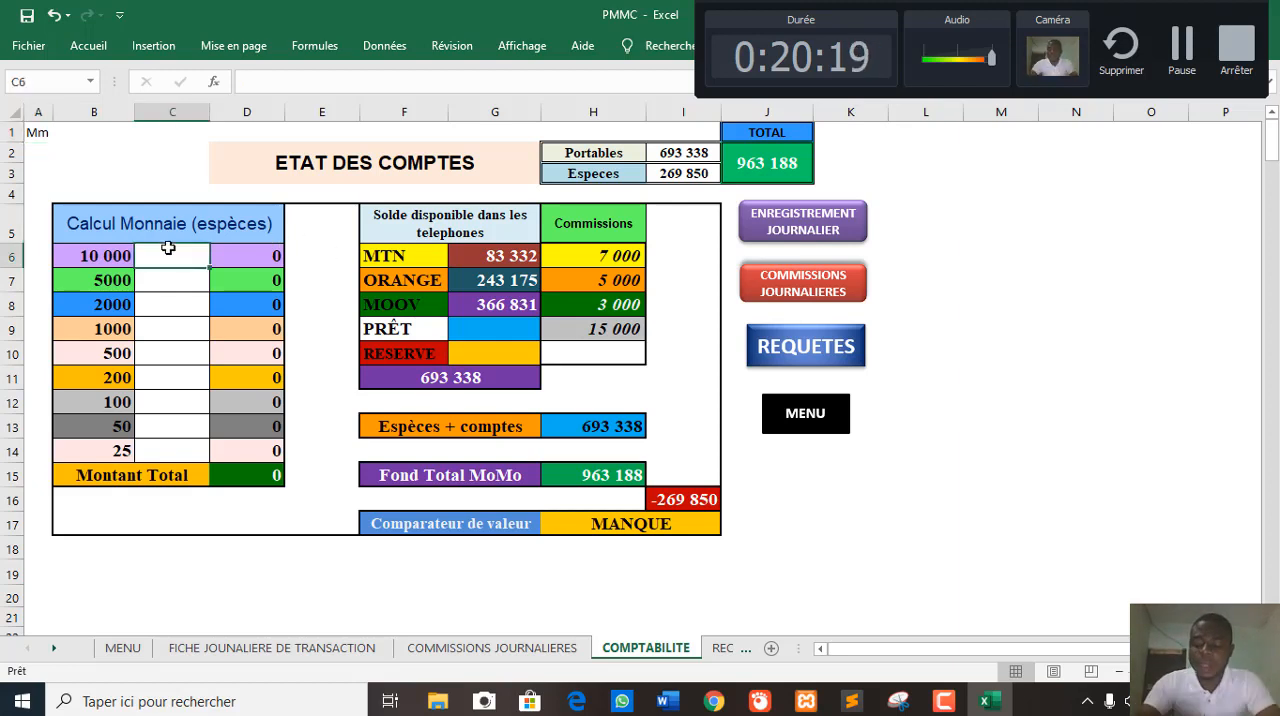
text(15)
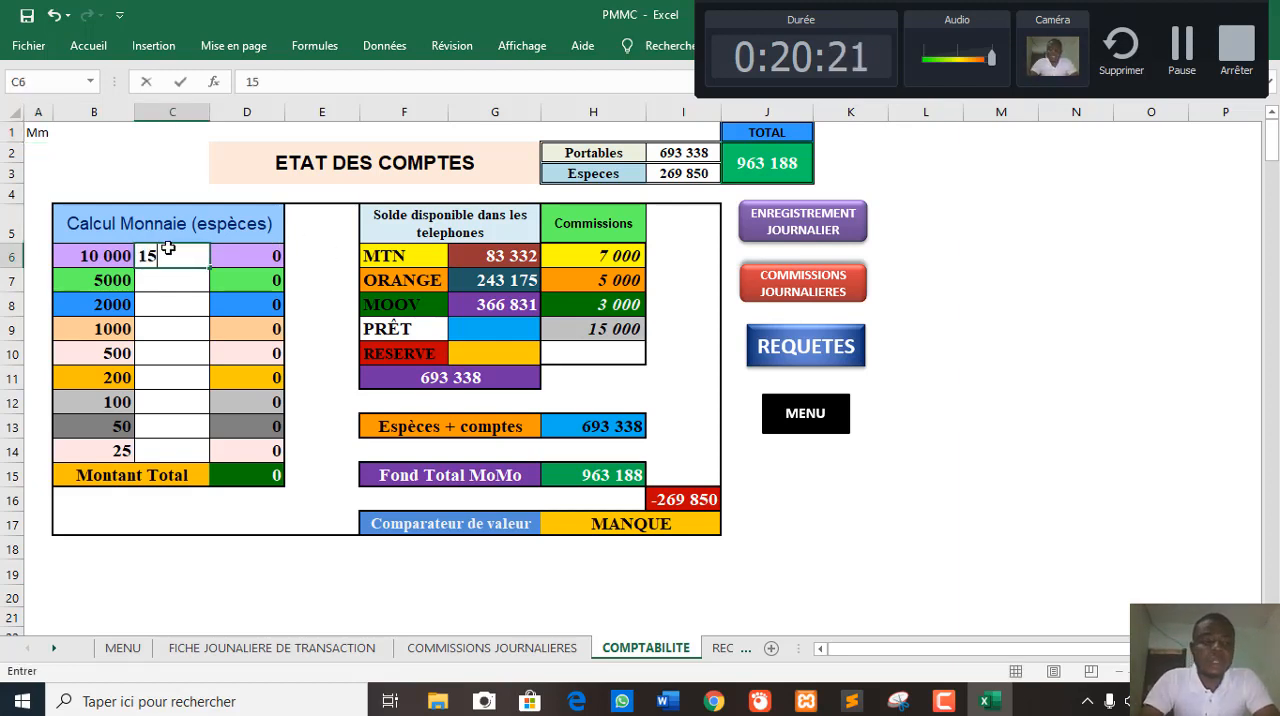
key(Return)
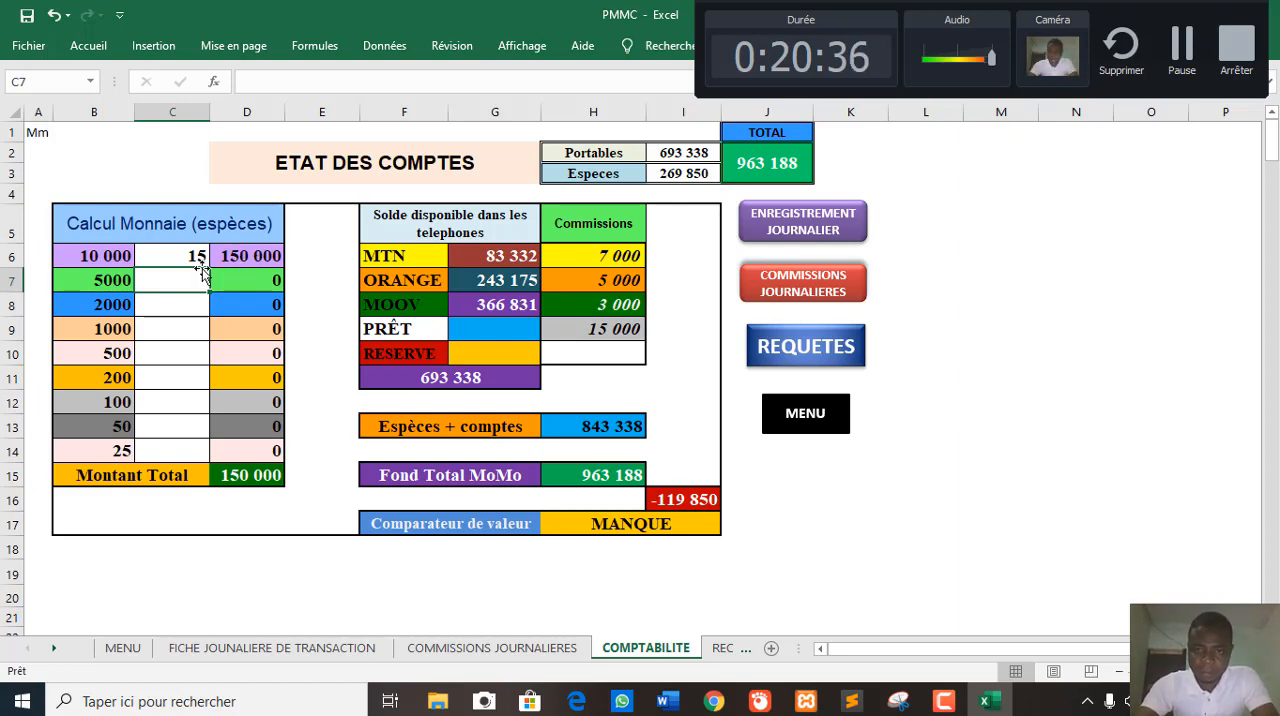
text(20)
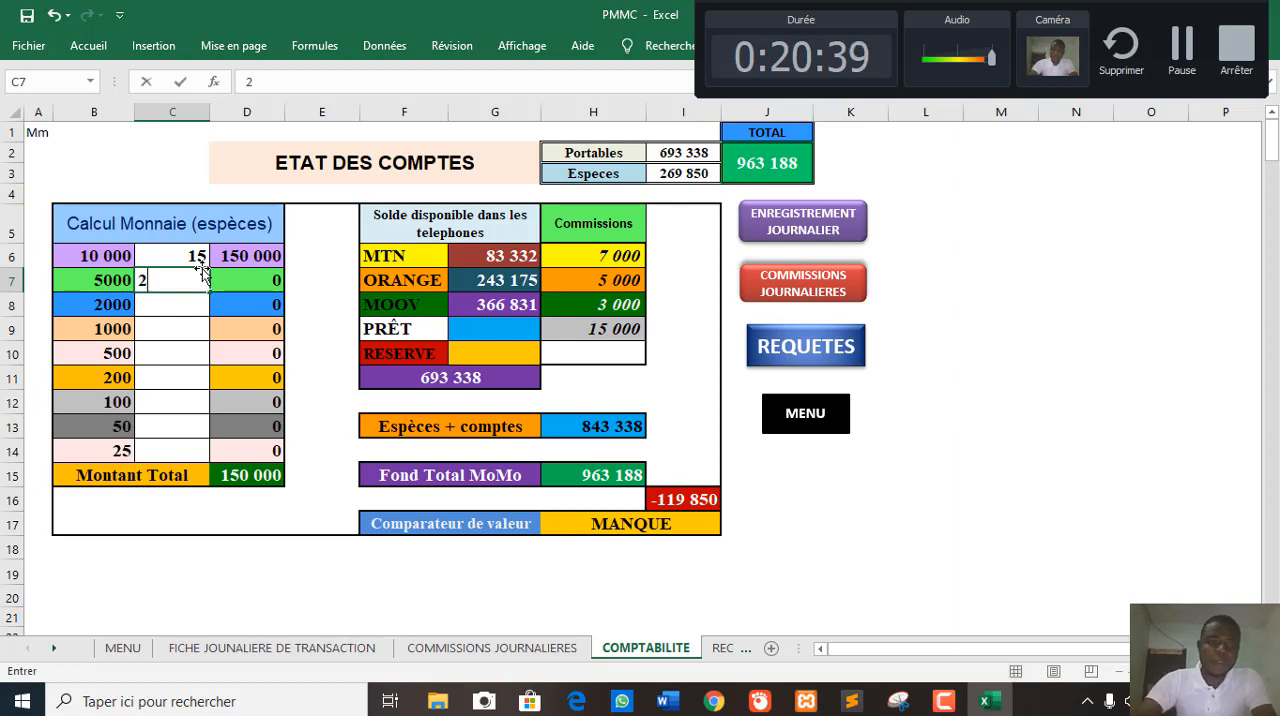
key(Return)
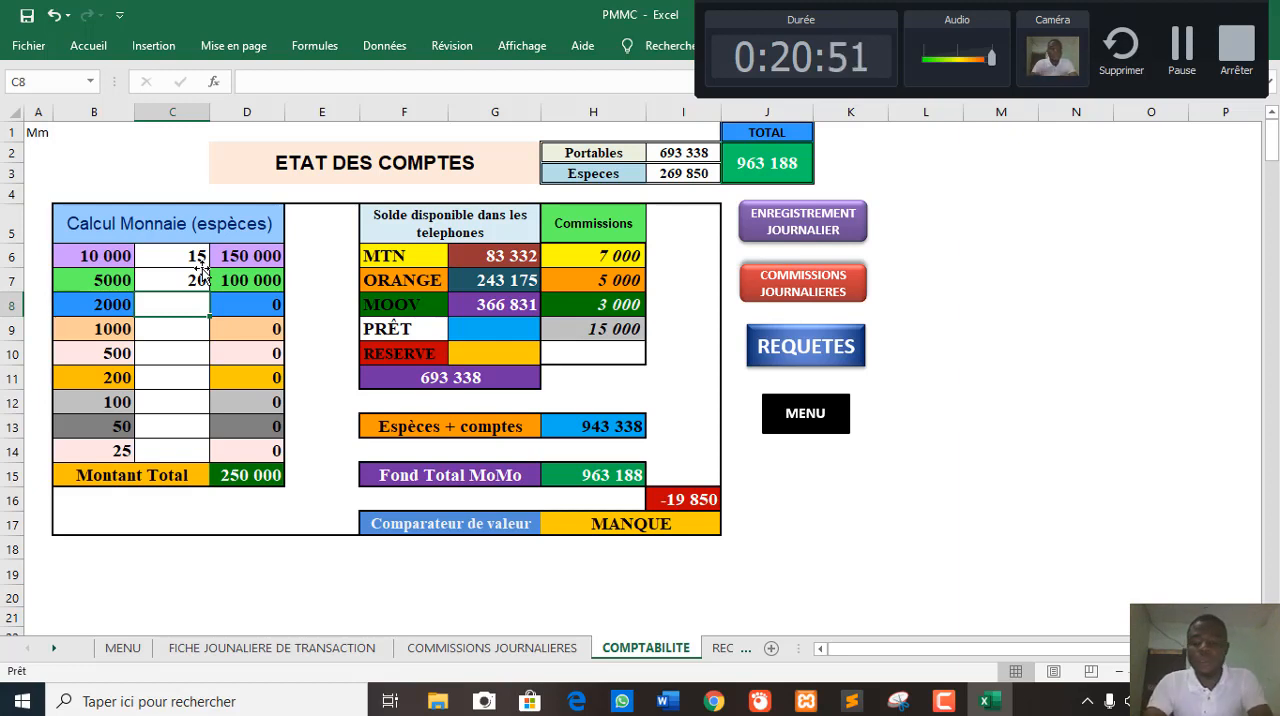
- Try 10 as the quantity of 2000 in C8, correct it to 5, and enter 5 for the 1000 denomination in C9
text(10)
key(Return)
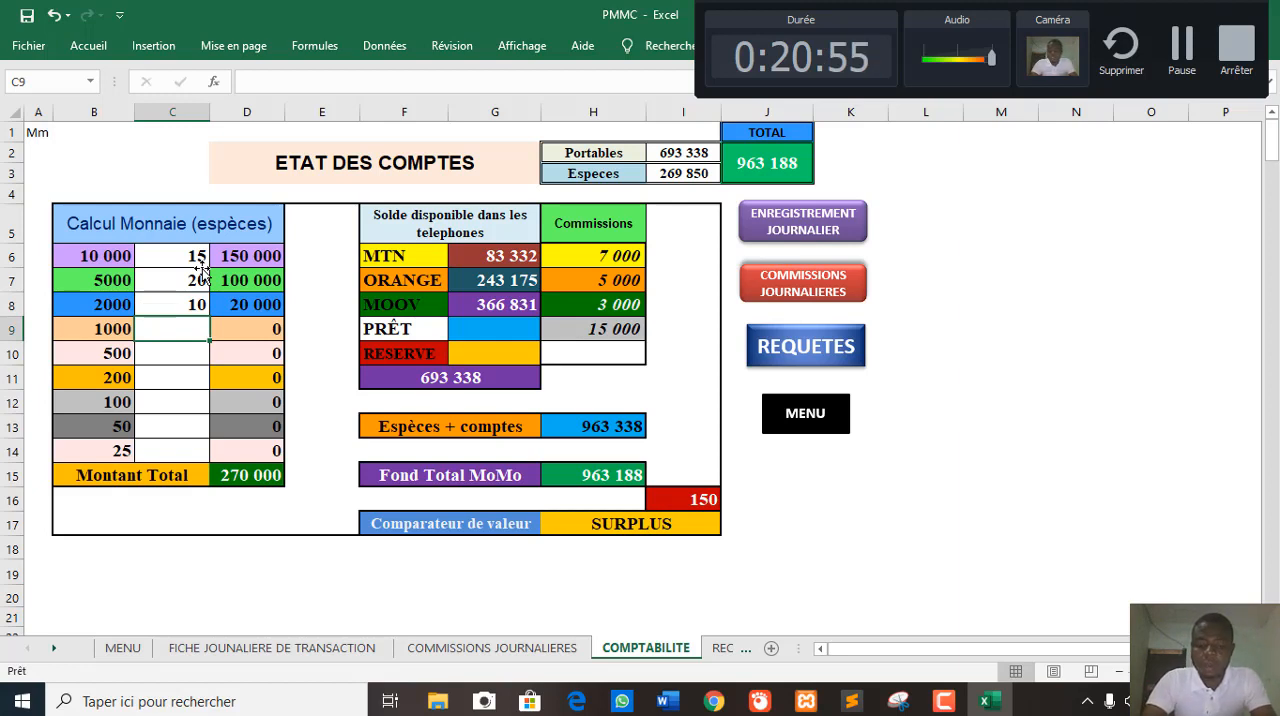
key(Up)
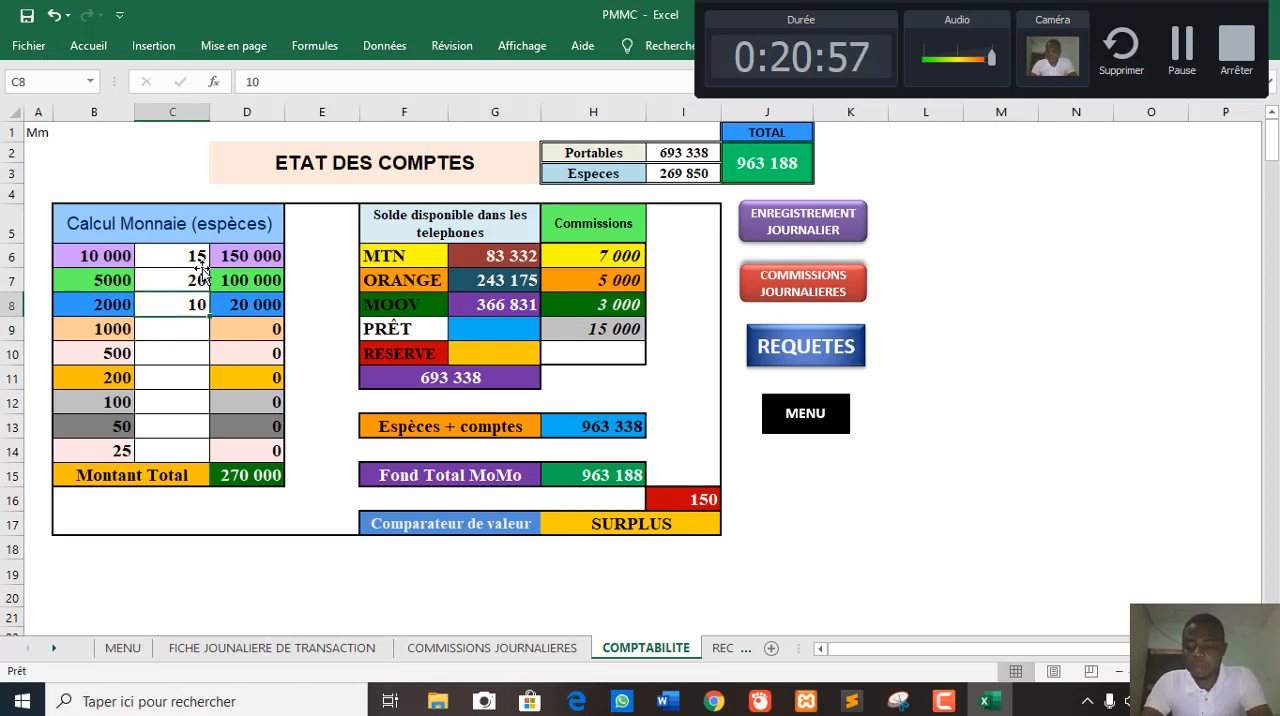
text(5)
key(Return)
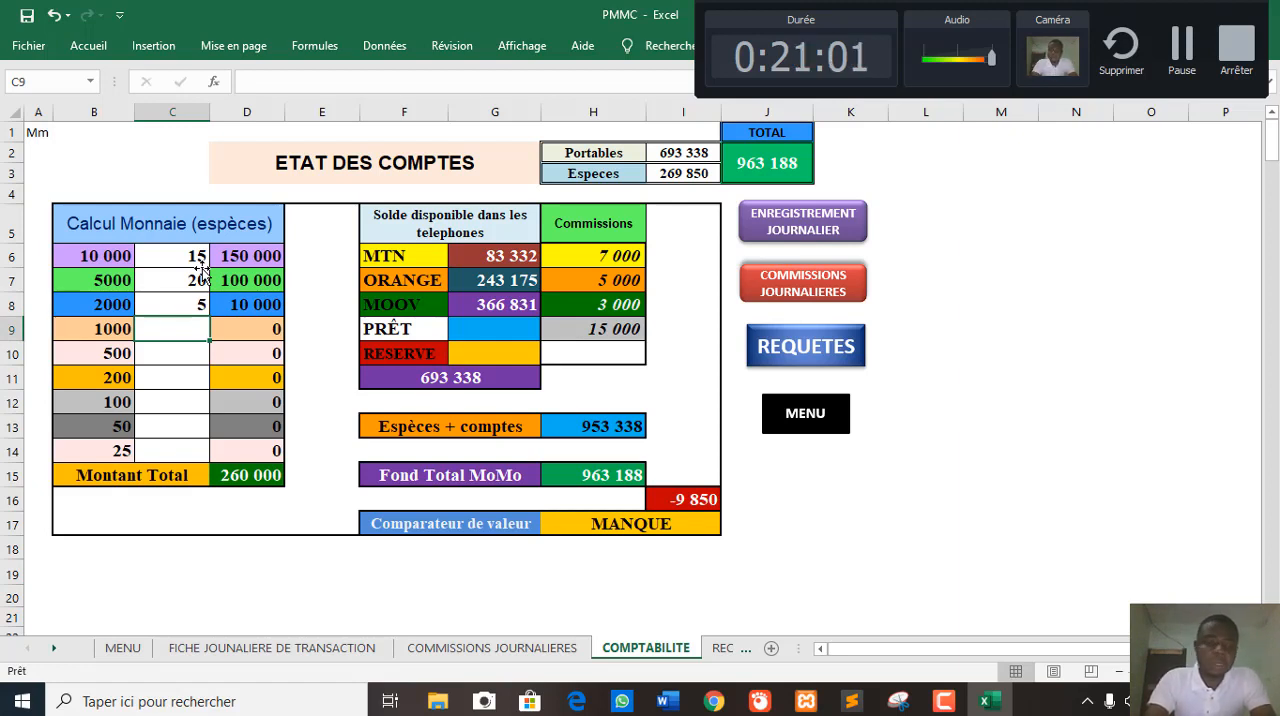
text(5)
key(Return)
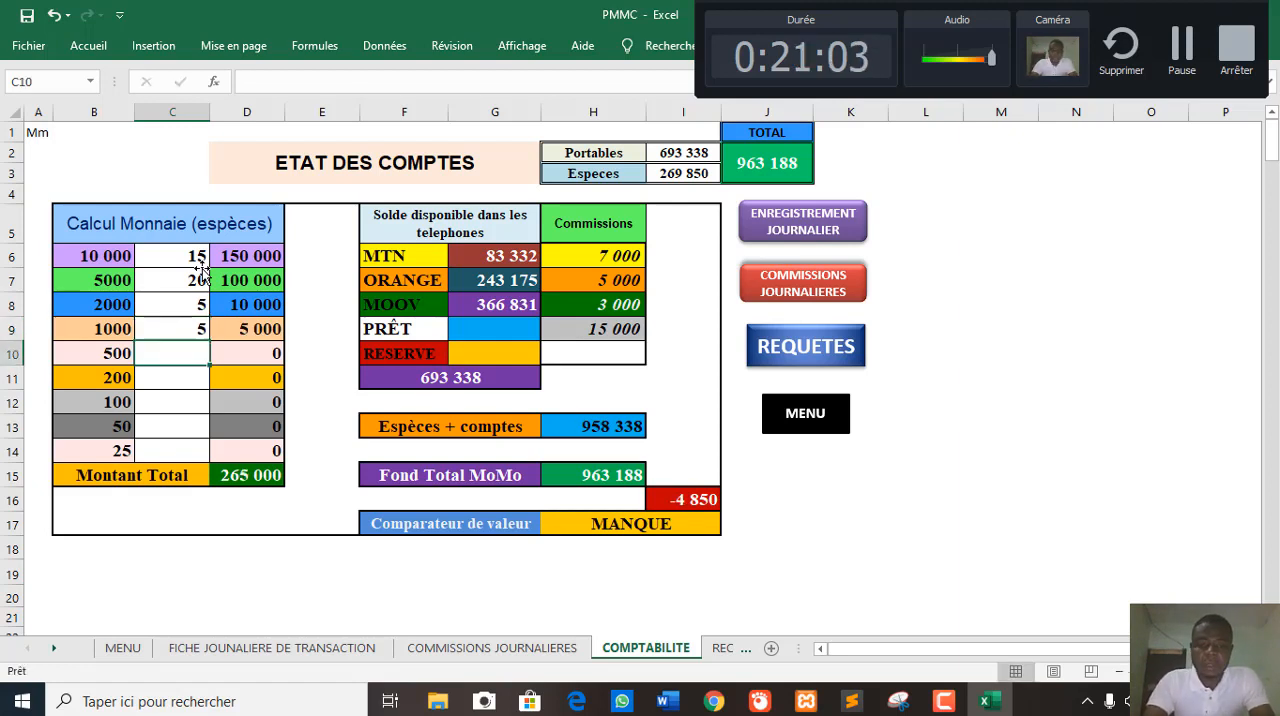
- Try 20 as the quantity for the 500 denomination in C10 and correct it to 5
text(20)
key(Return)
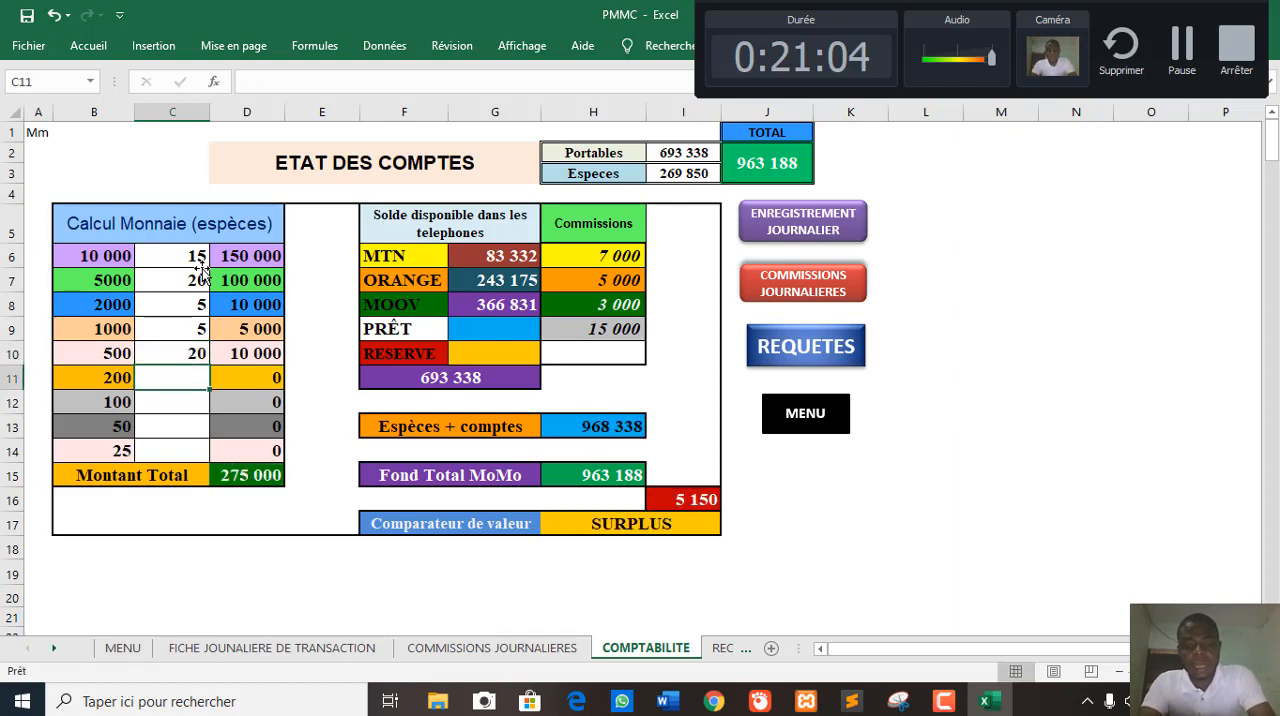
key(Up)
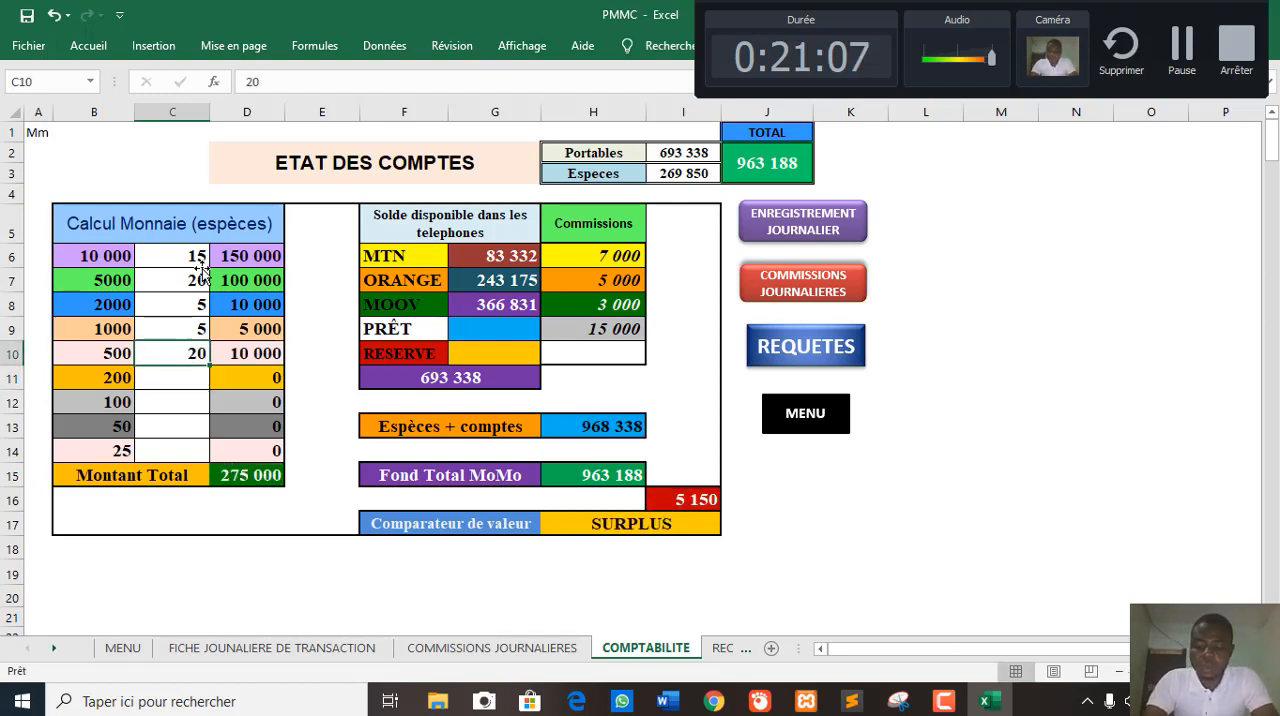
text(1)
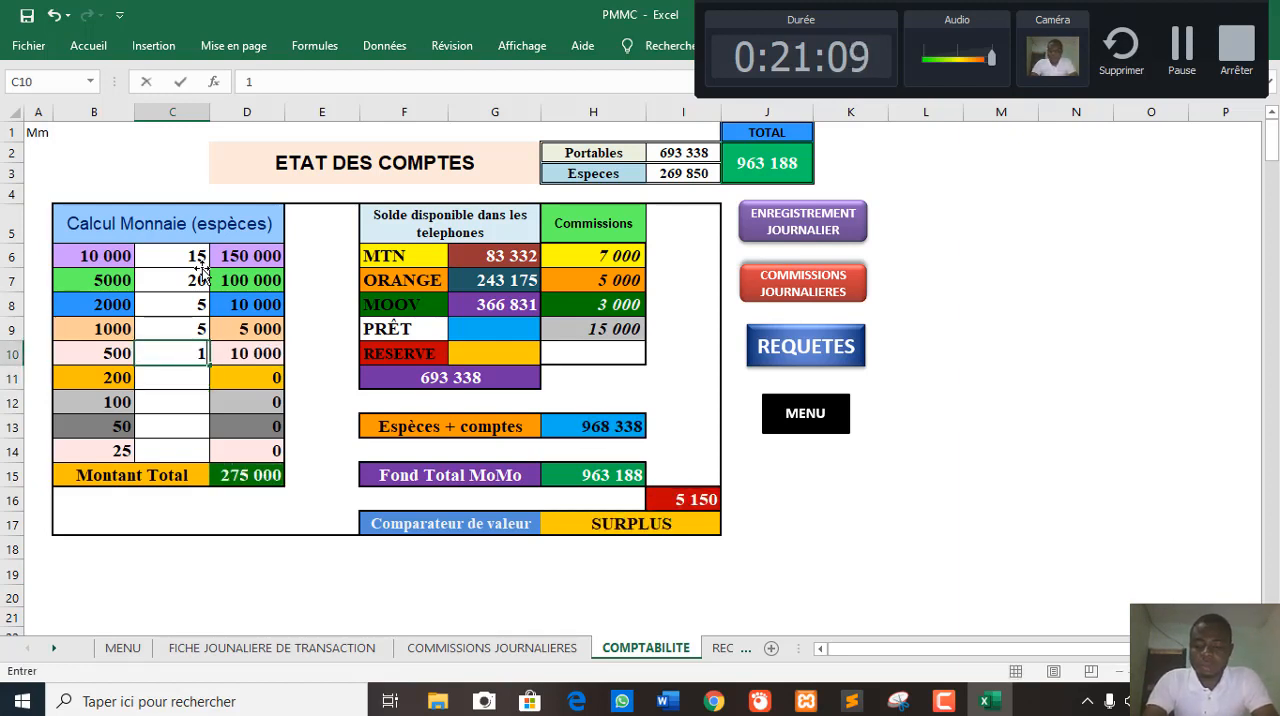
key(BackSpace)
text(5)
key(Return)
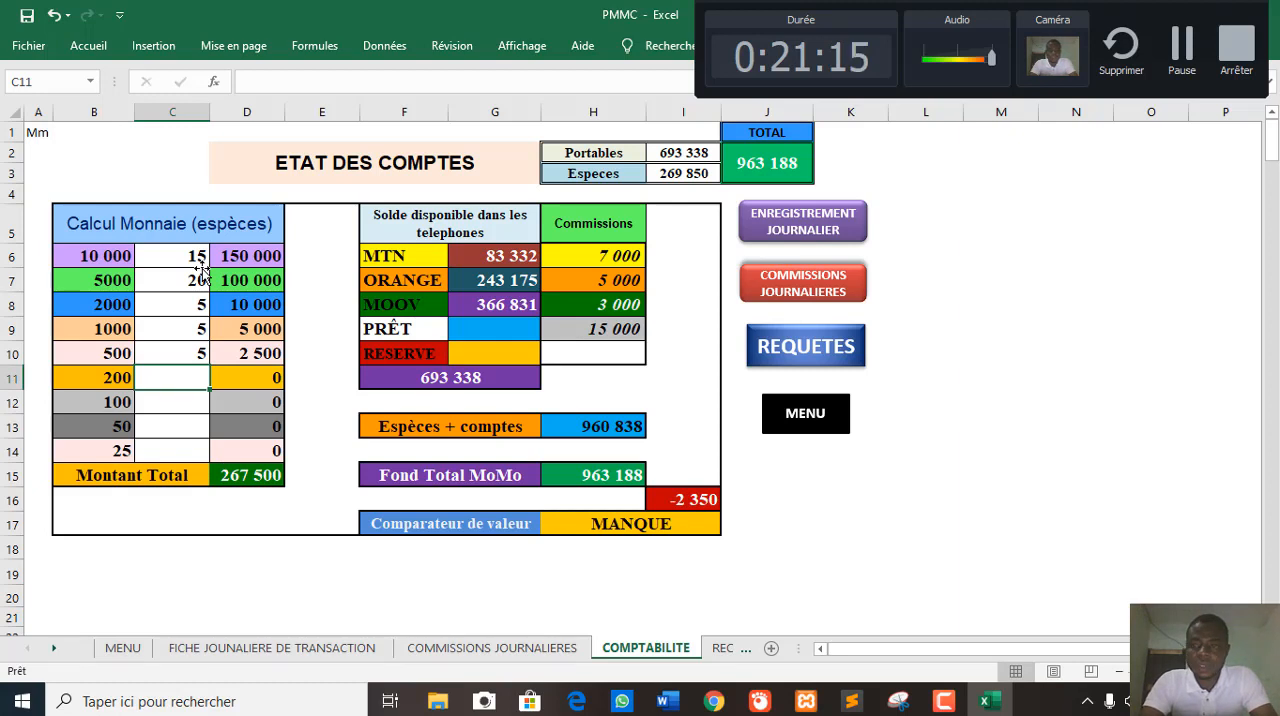
- Enter the quantities 3 for the 200 denomination in C11 and 9 for the 100 denomination in C12
text(3)
key(Return)
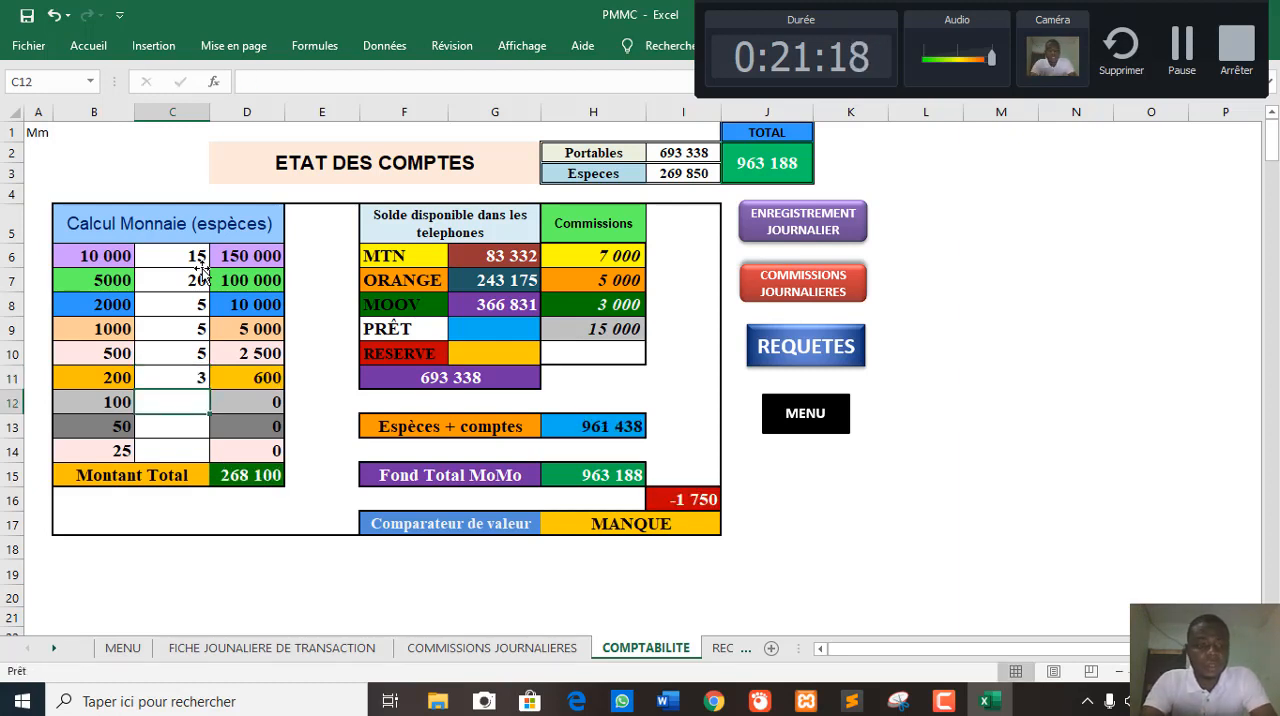
text(9)
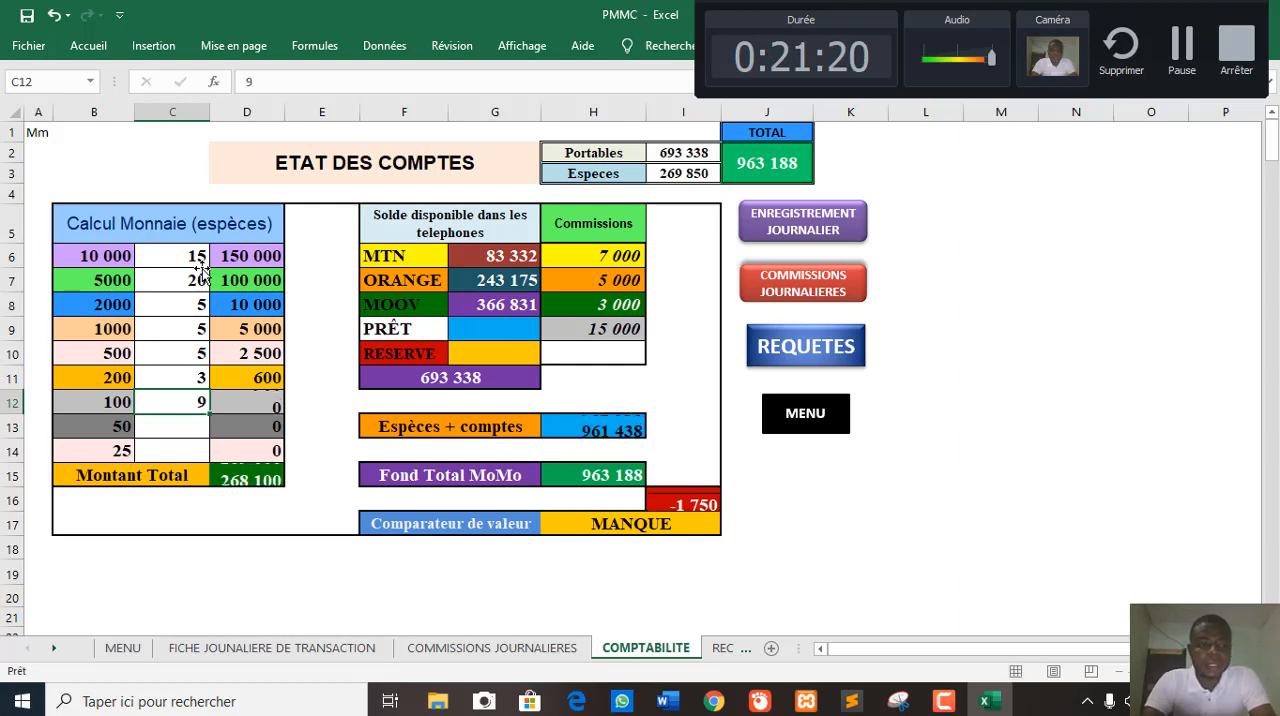
key(Return)
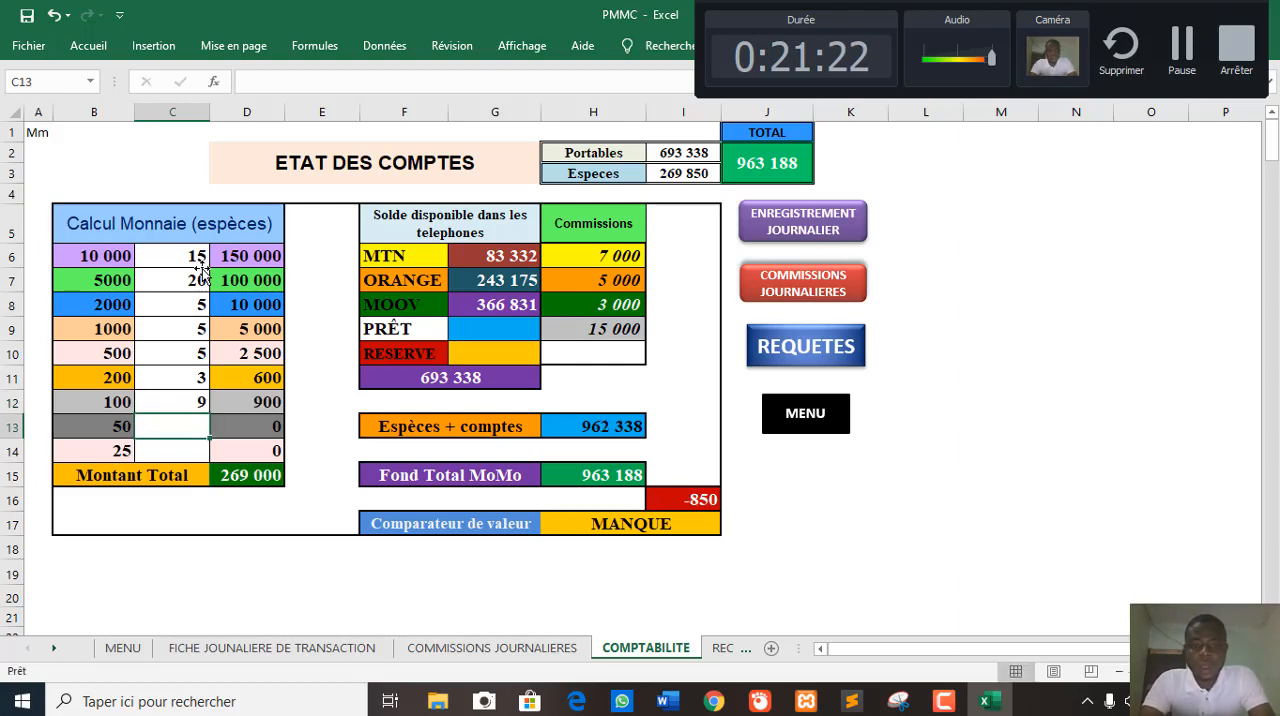
- Try the quantities 8, 12 and 20 for the 50 denomination in C13
text(8)
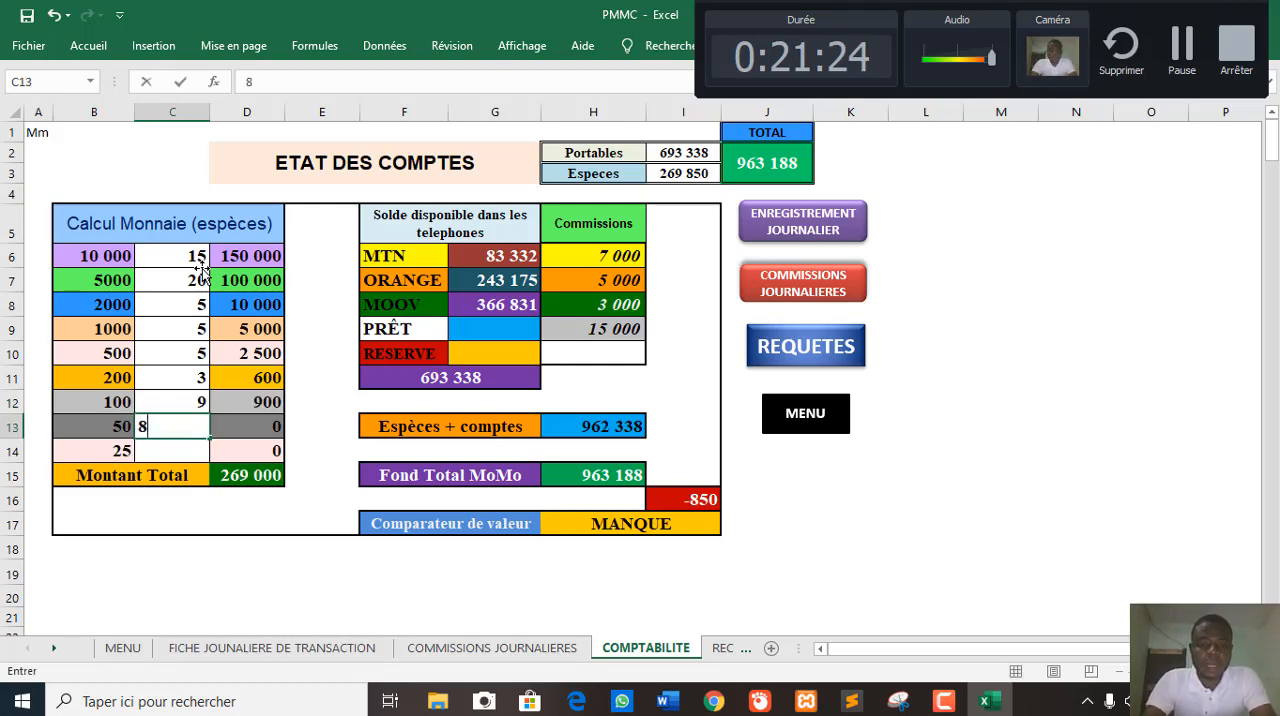
key(Return)
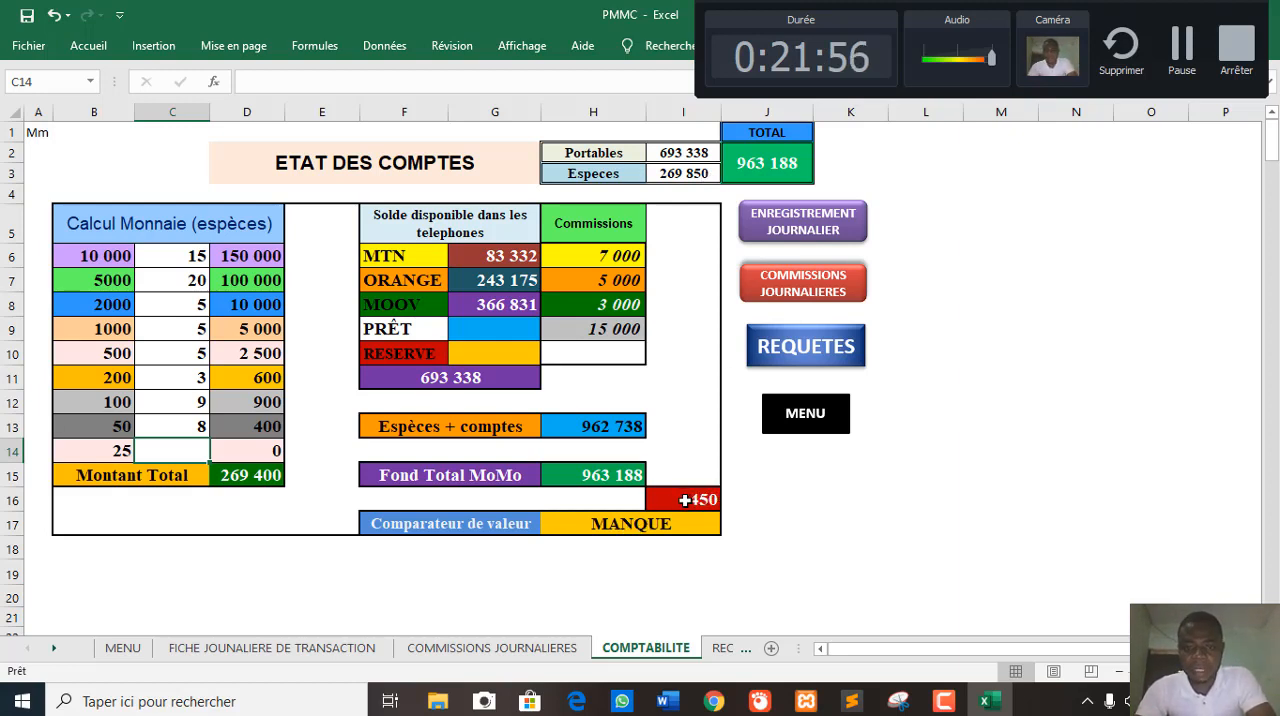
click(199, 423)
text(12)
key(Return)
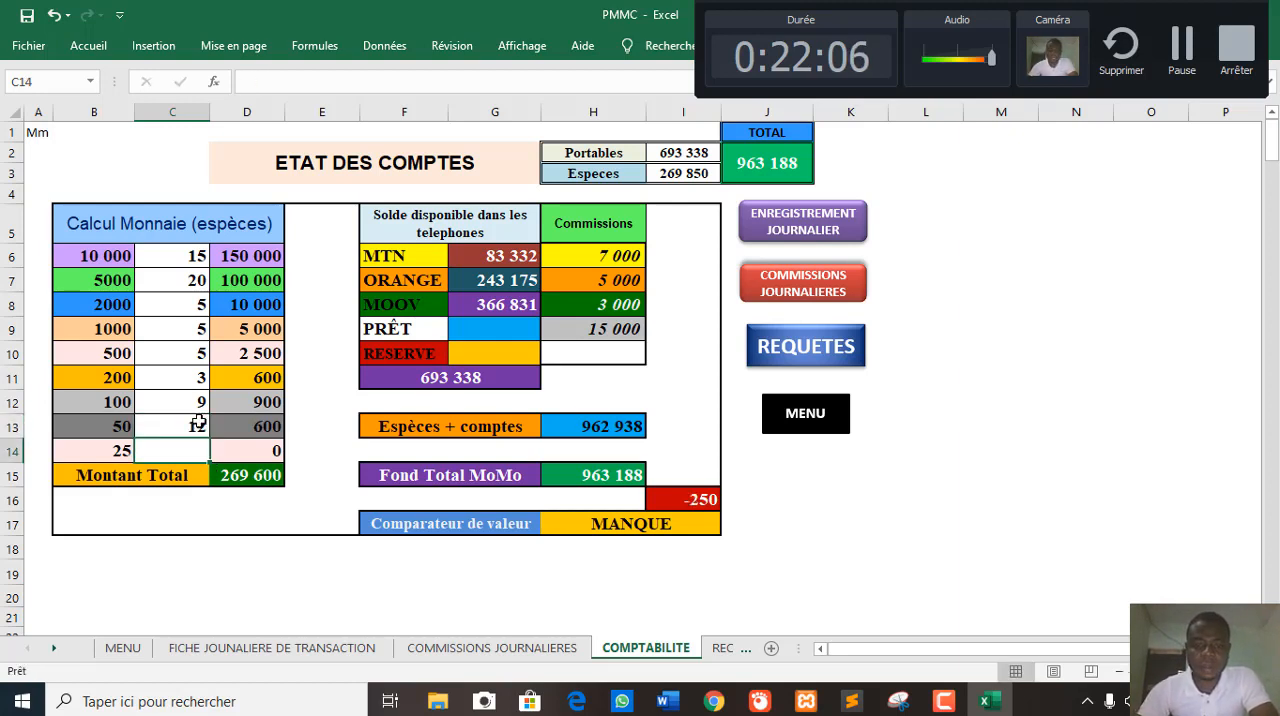
click(175, 426)
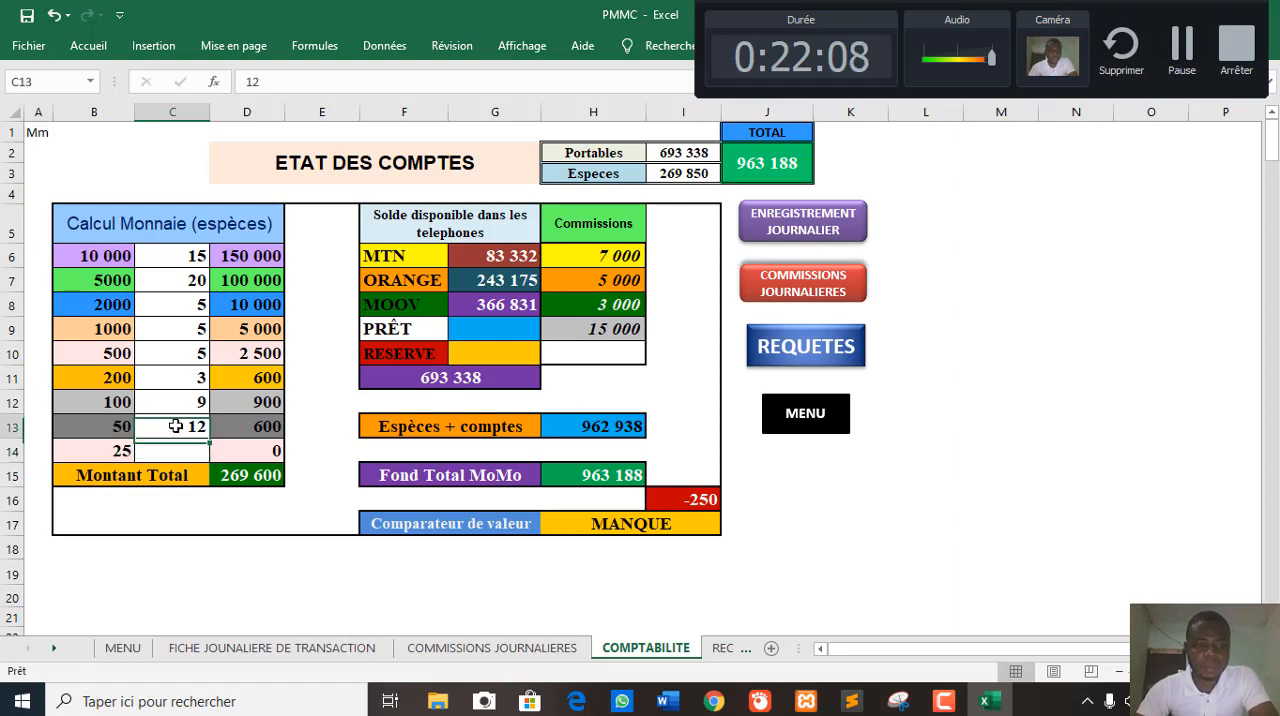
text(20)
key(Return)
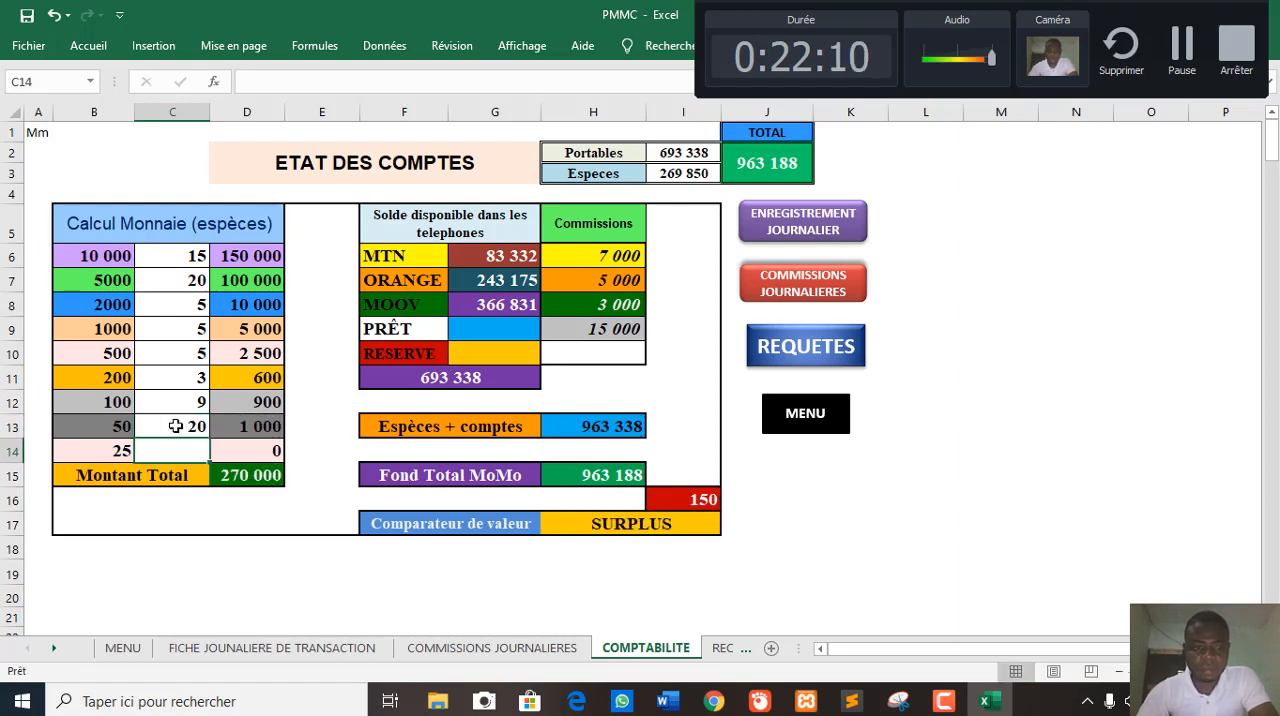
- Set the quantity of the 50 denomination to 15 in C13 and enter 4 for the 25 denomination in C14
click(175, 426)
text(15)
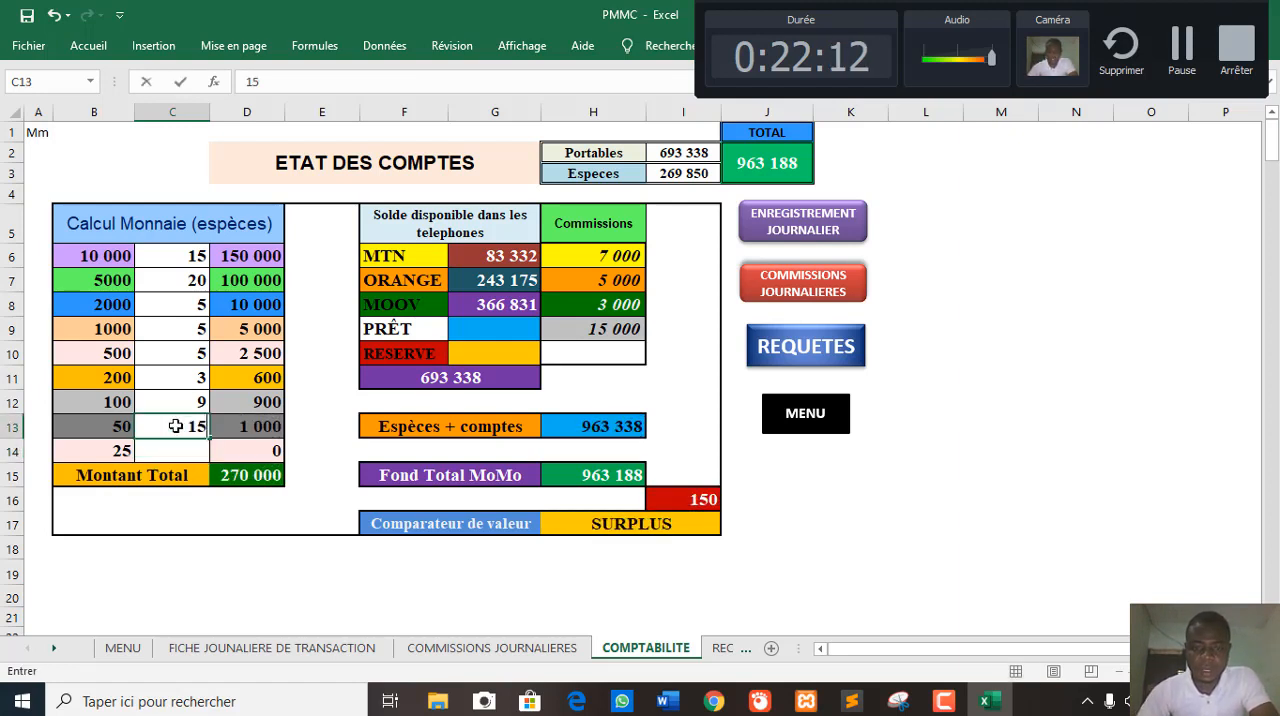
key(Return)
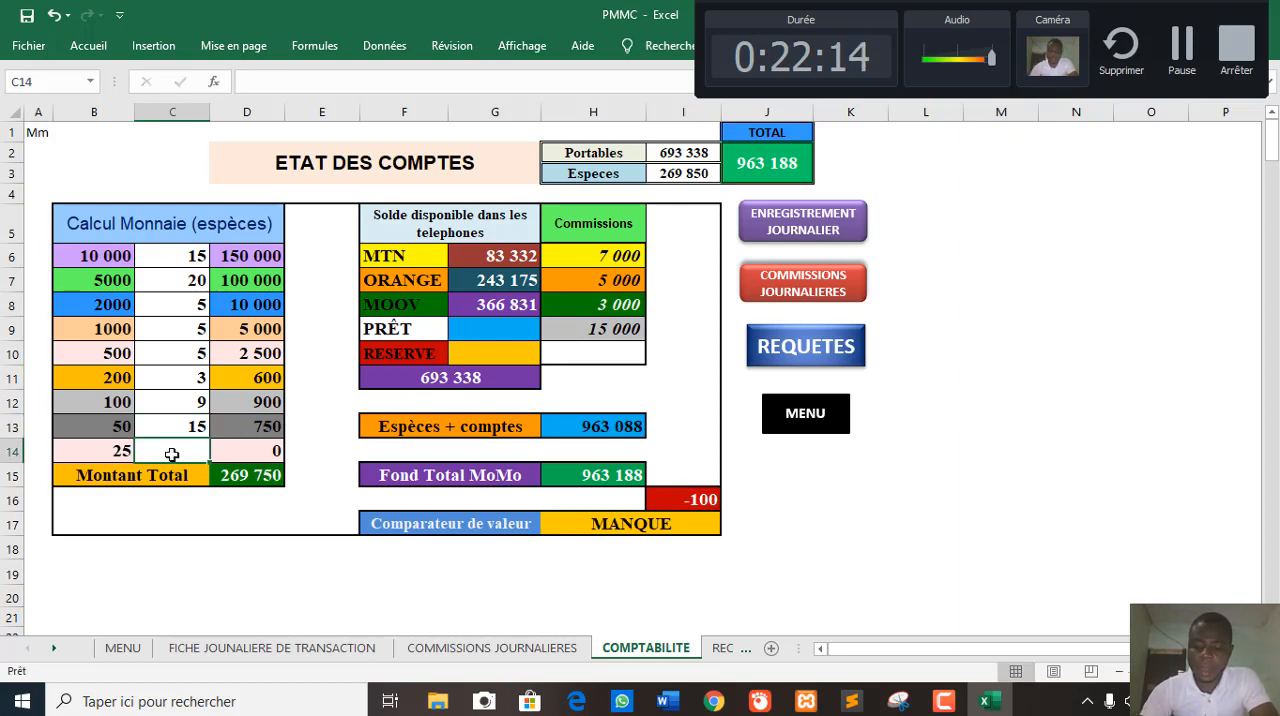
text(41)
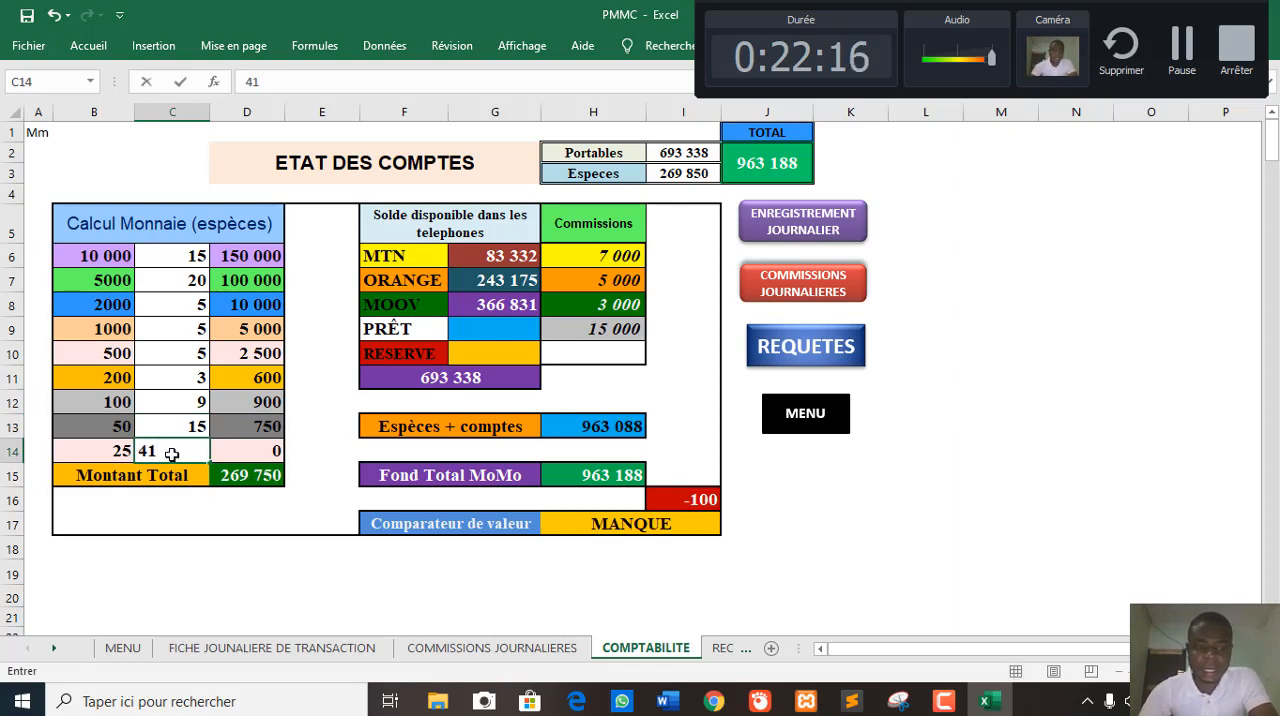
key(BackSpace)
key(Return)
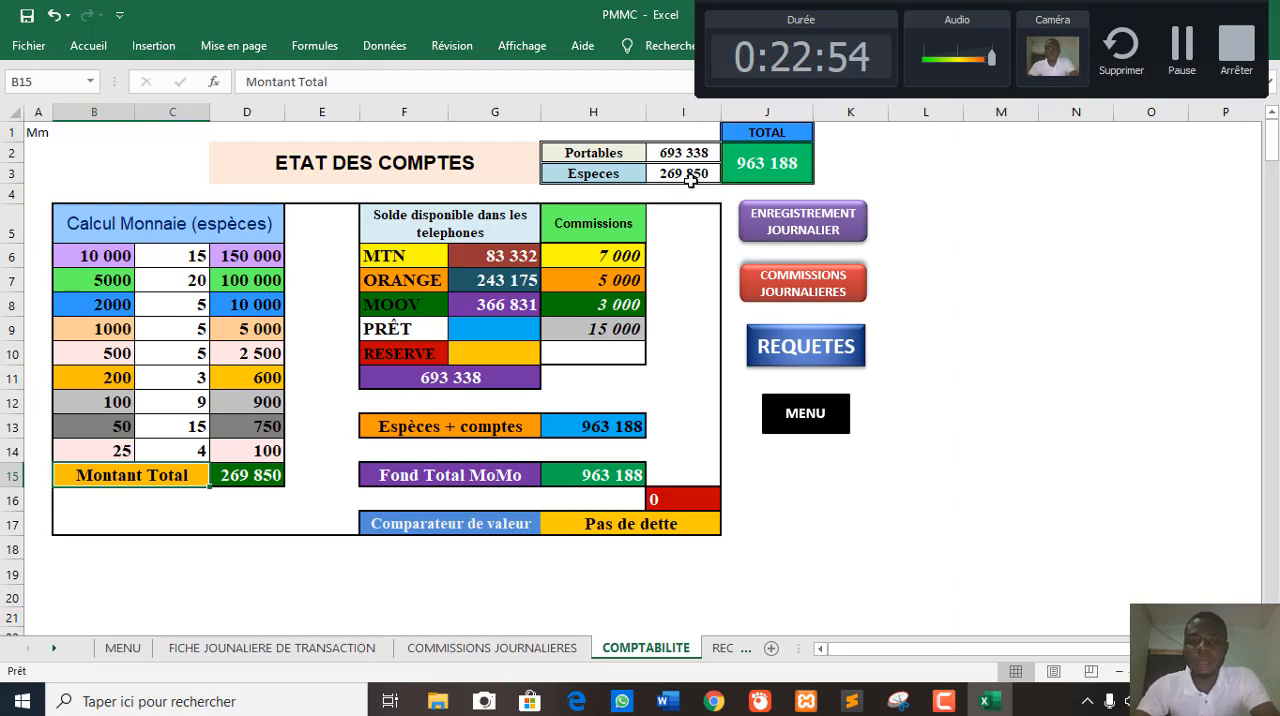
- Change the quantity of the 10 000 denomination in C6 to 16 to test the value comparator
click(176, 256)
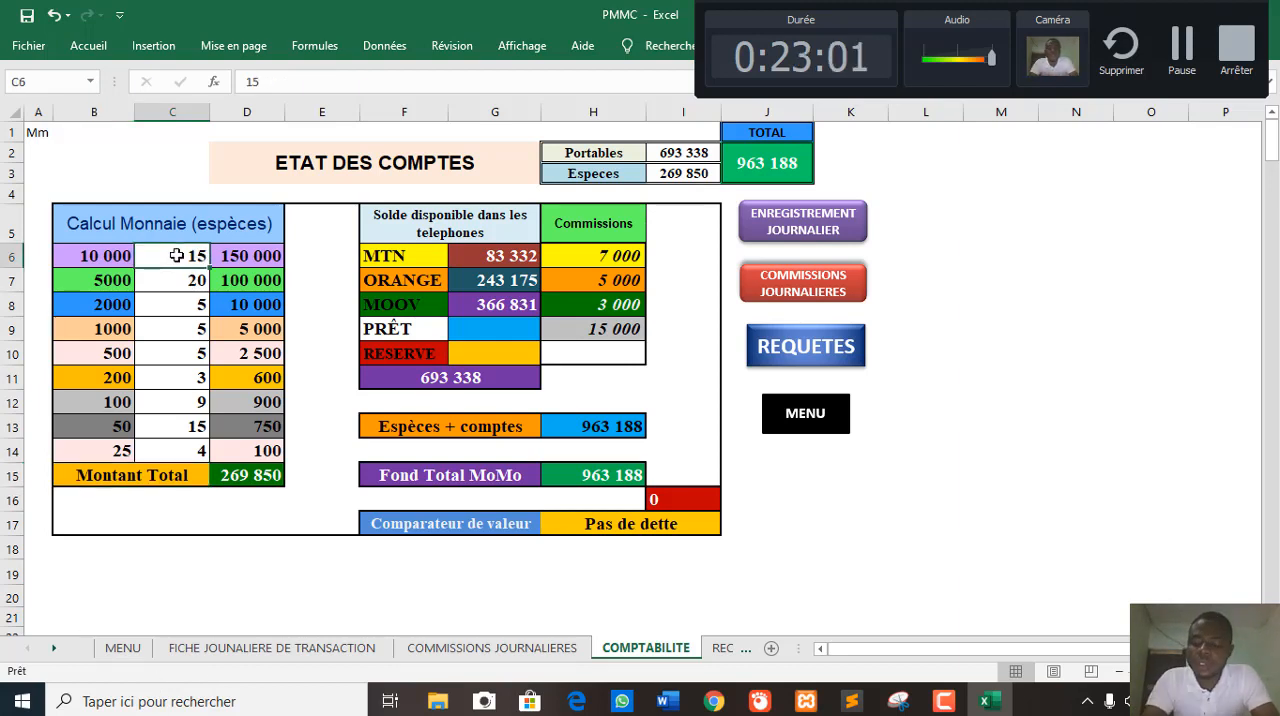
text(16)
key(Return)
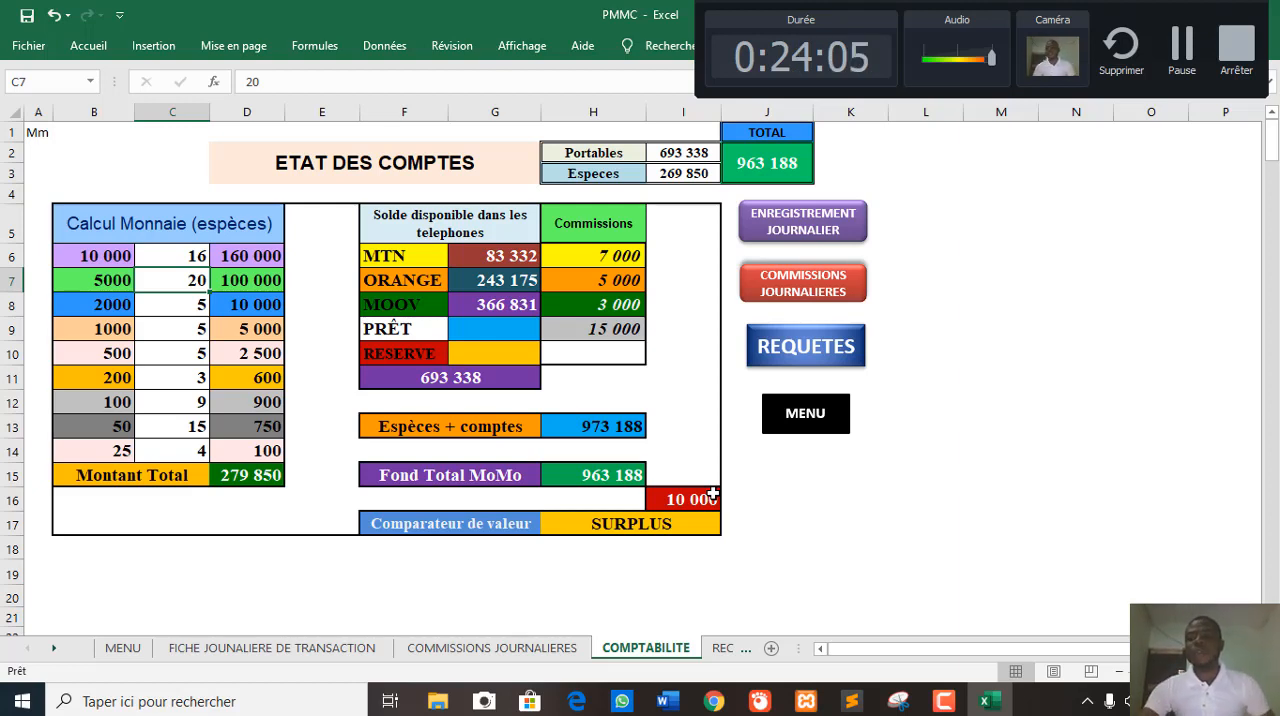
- Open the REQUETES sheet and examine the status codes of the two recorded claims in J8 and J9
click(789, 346)
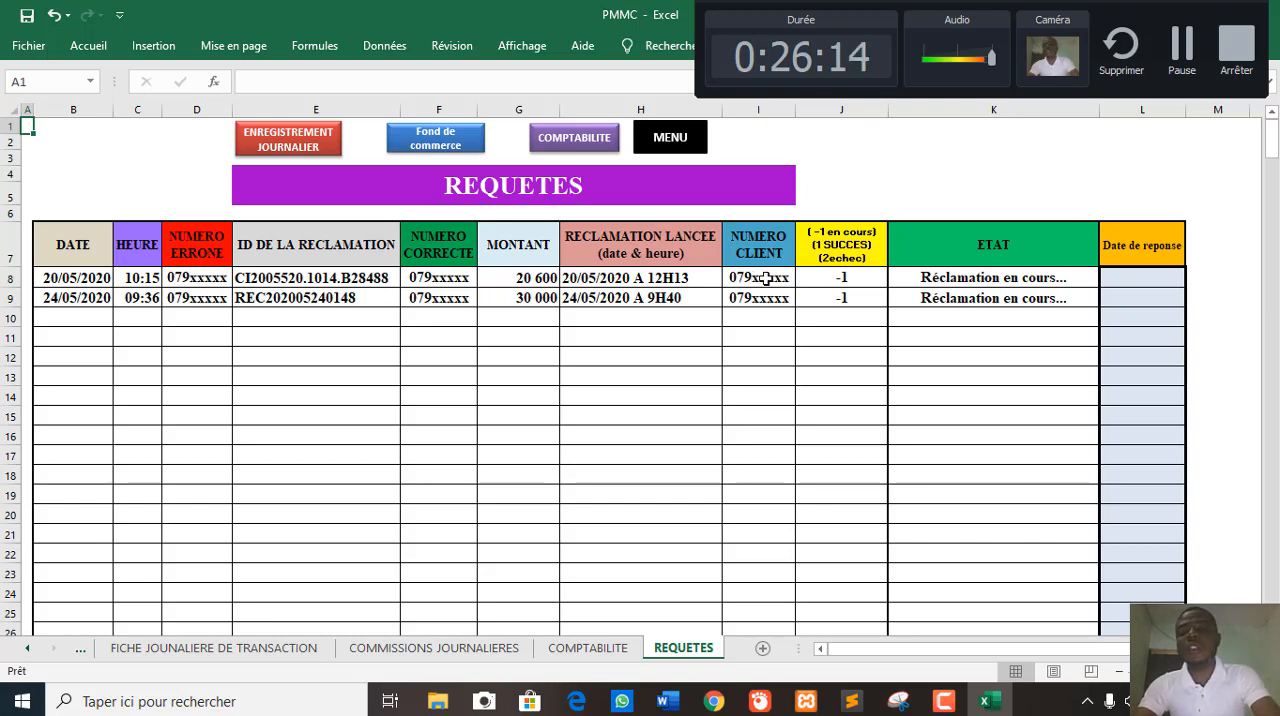
click(859, 280)
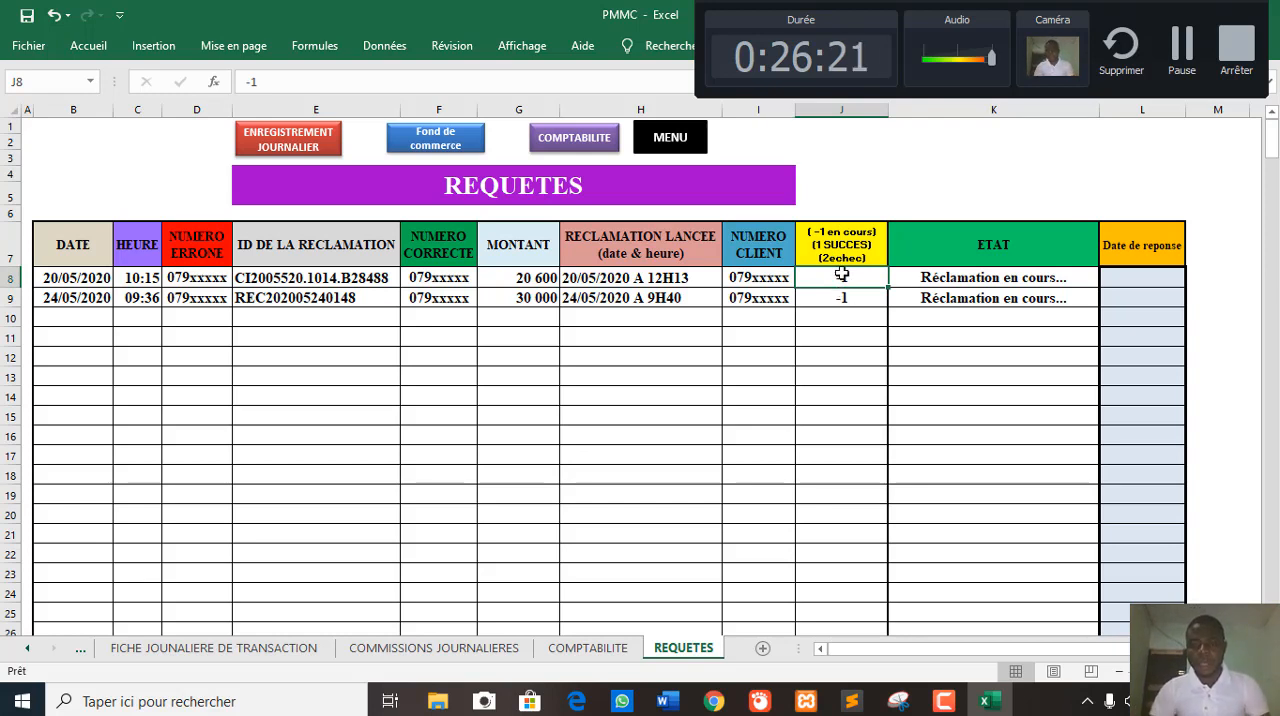
drag(842, 274, 838, 314)
scroll(838, 314, up, 3)
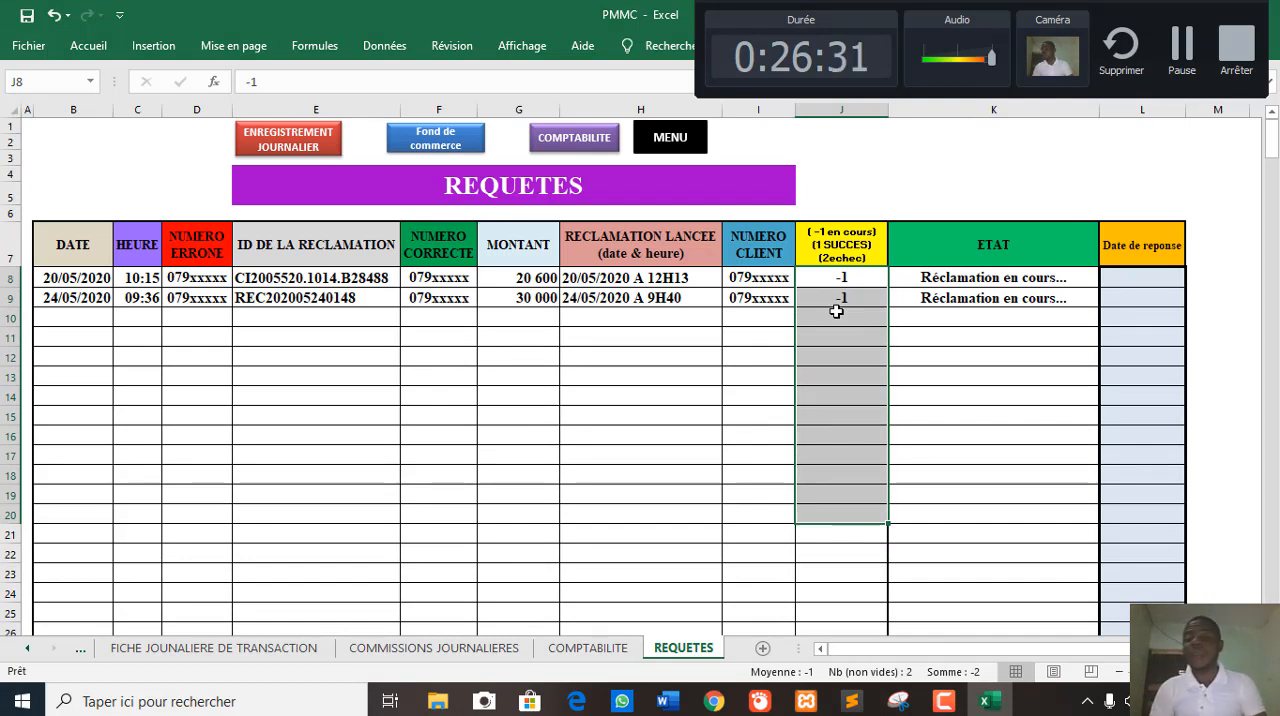
click(828, 281)
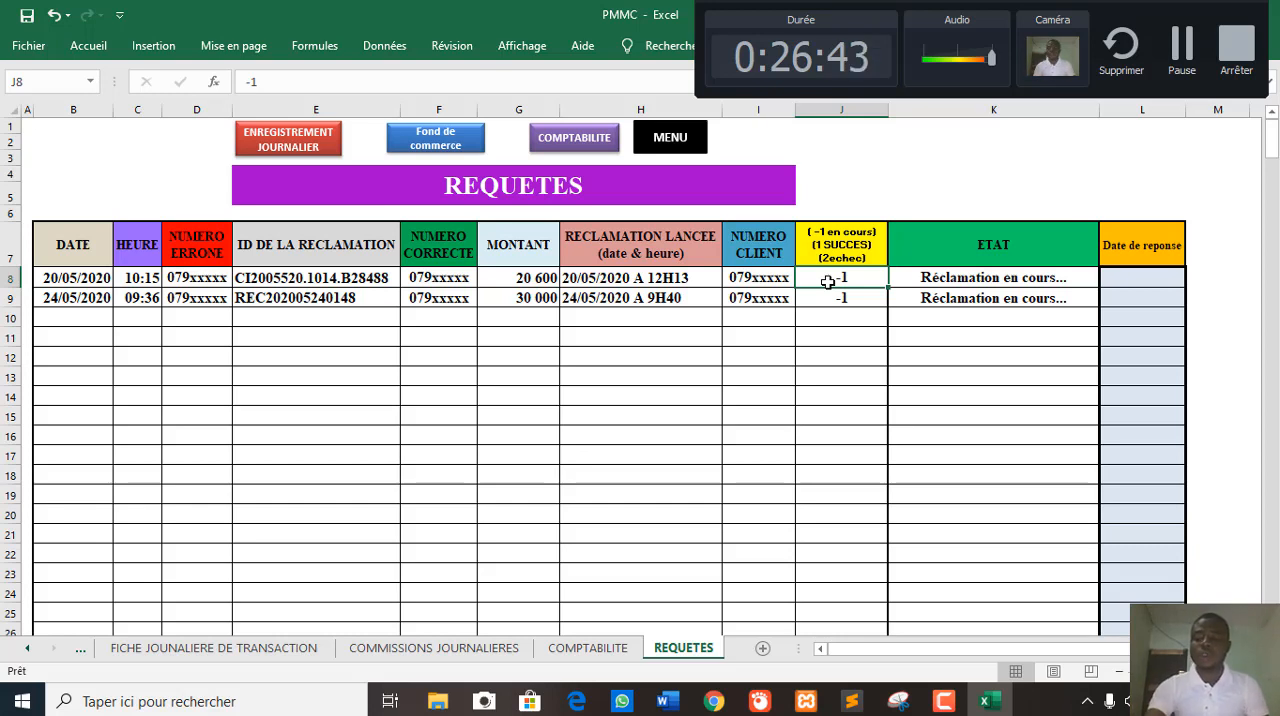
key(Down)
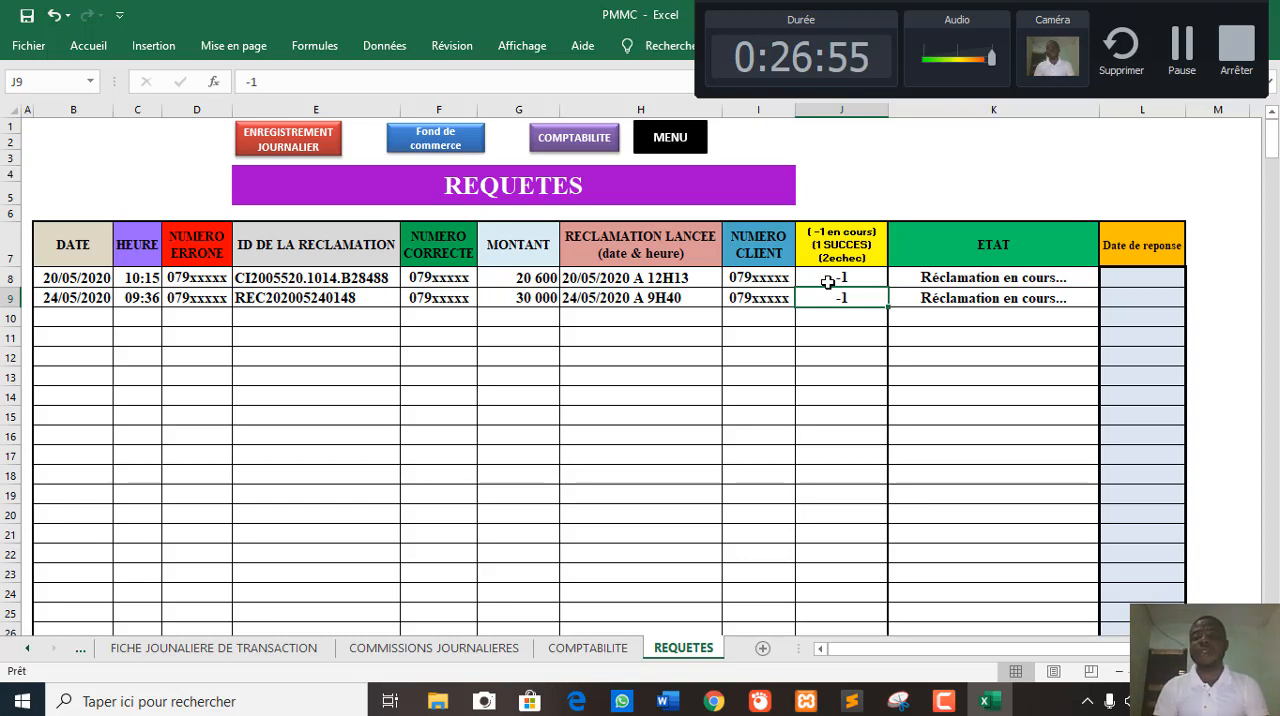
- Set the claim status codes to 1 in J9 and 2 in J10, and select the first claim's response date cell
text(1)
key(Return)
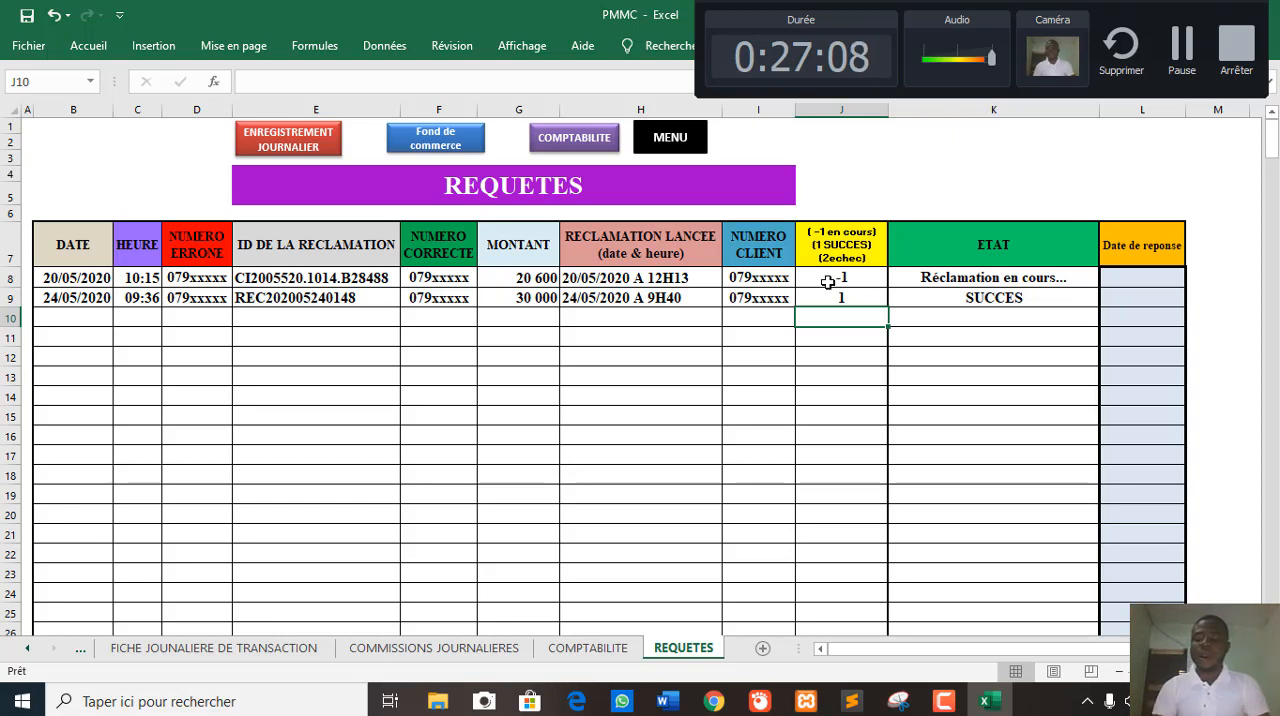
text(2)
key(Return)
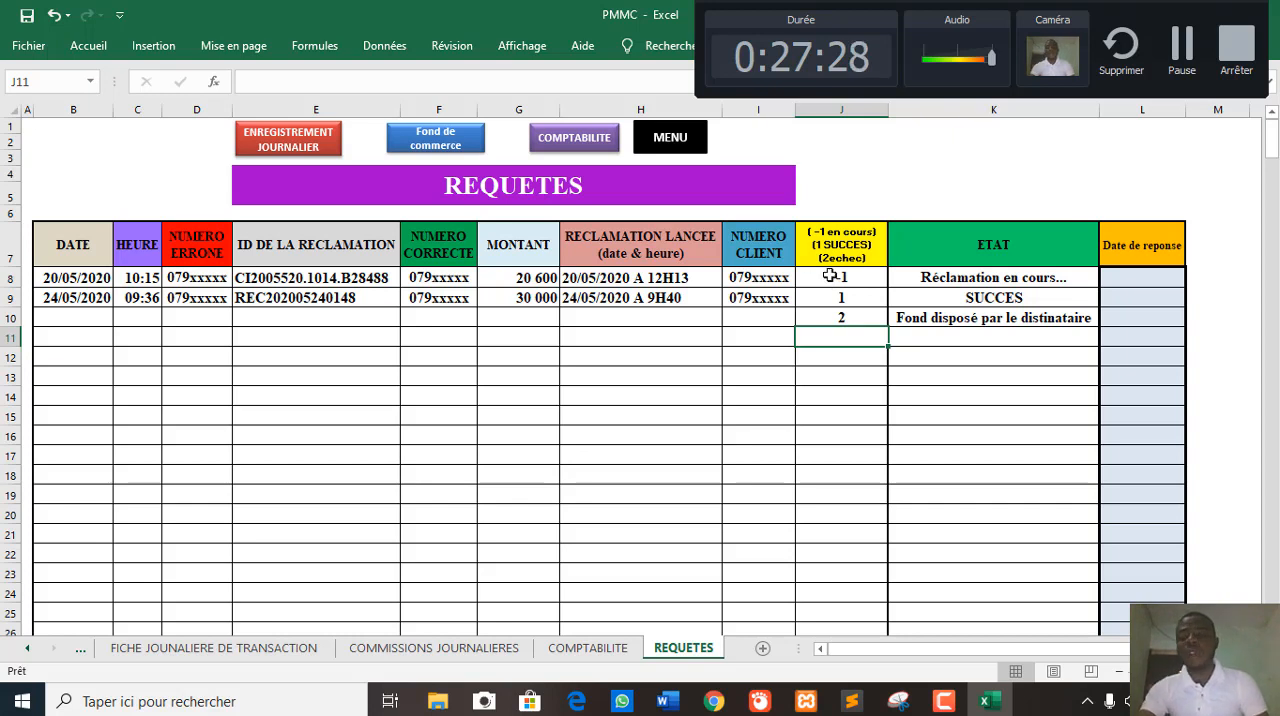
click(1142, 285)
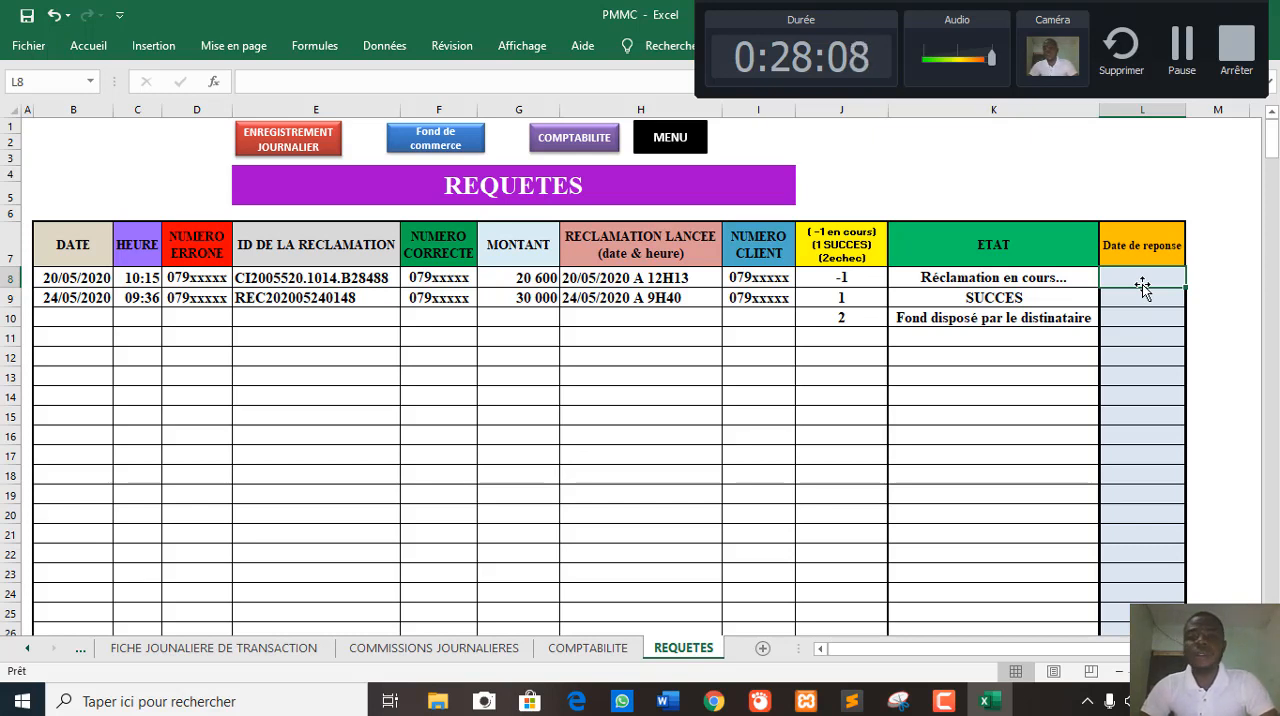
- Return to the MENU sheet and open the daily transaction record to view its Orange, MTN and Moov sections
click(679, 150)
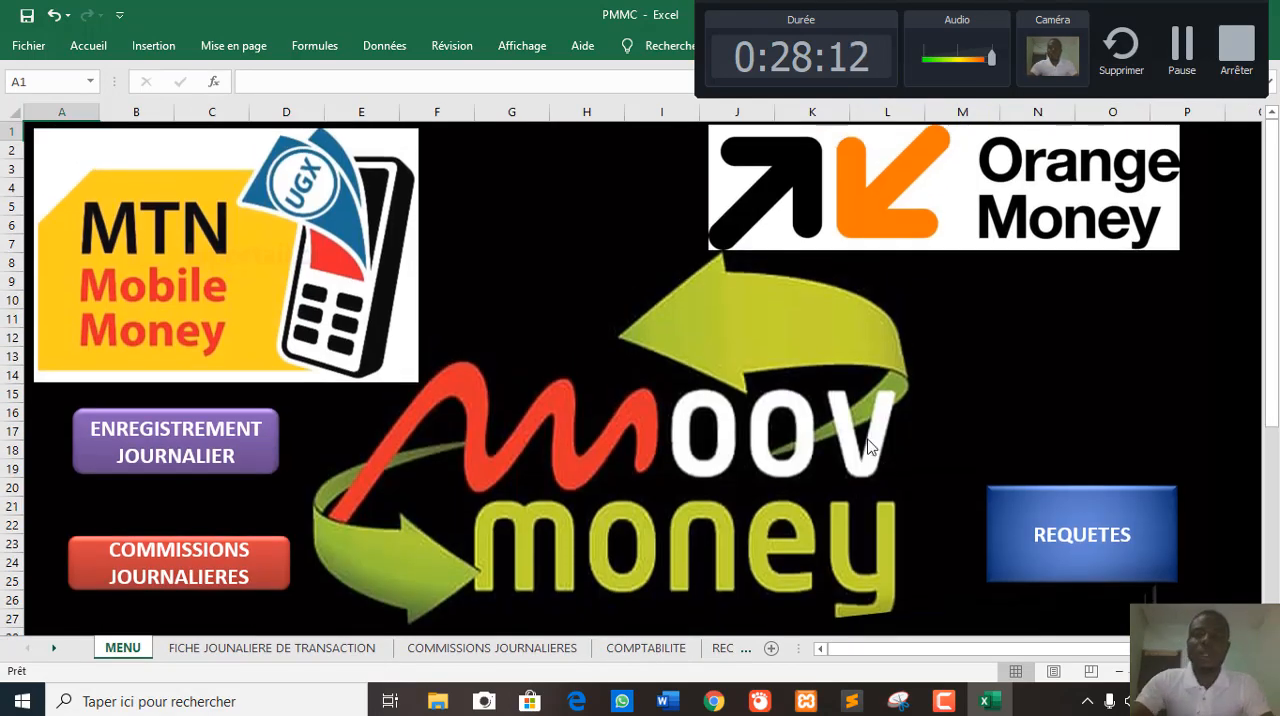
scroll(793, 459, down, 2)
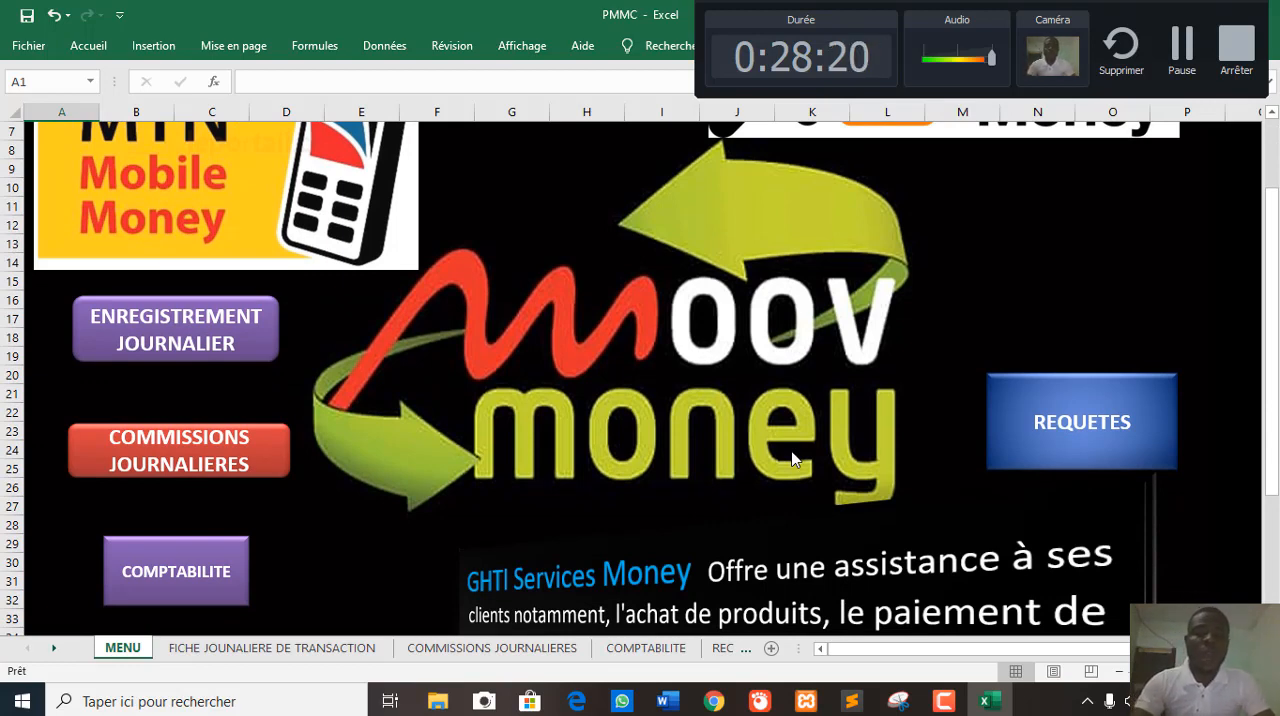
click(233, 342)
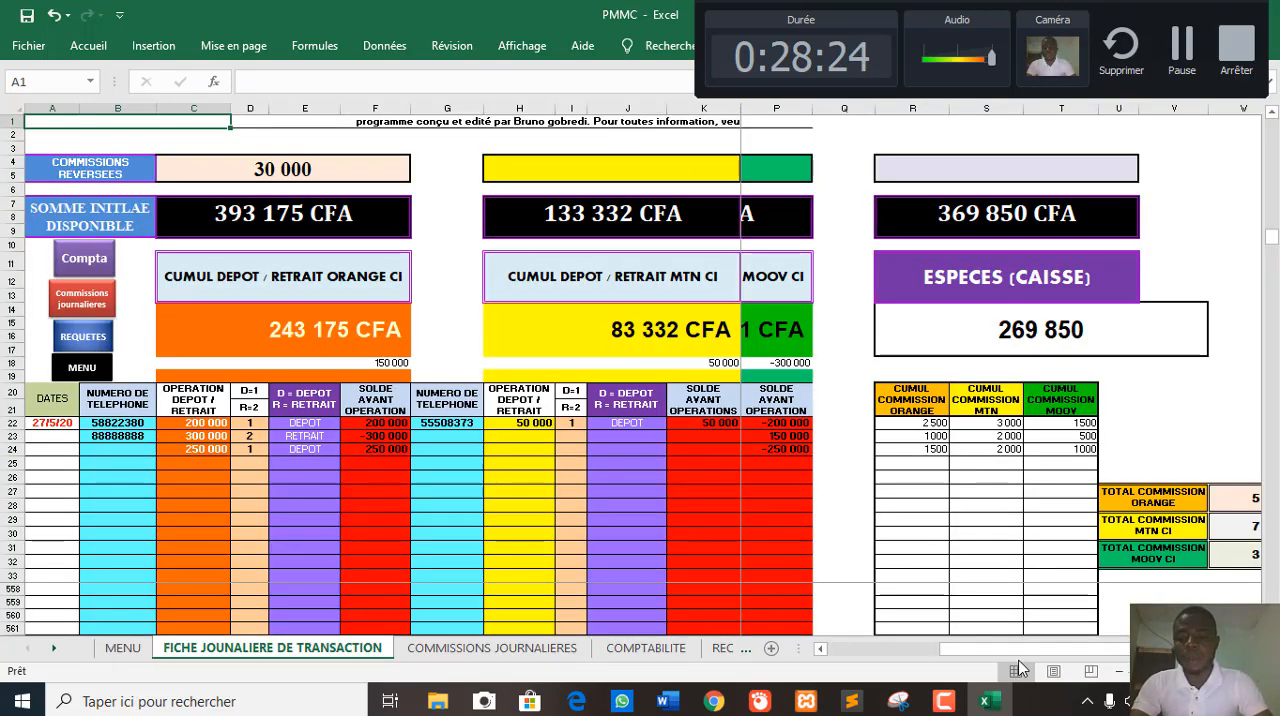
drag(948, 650, 838, 650)
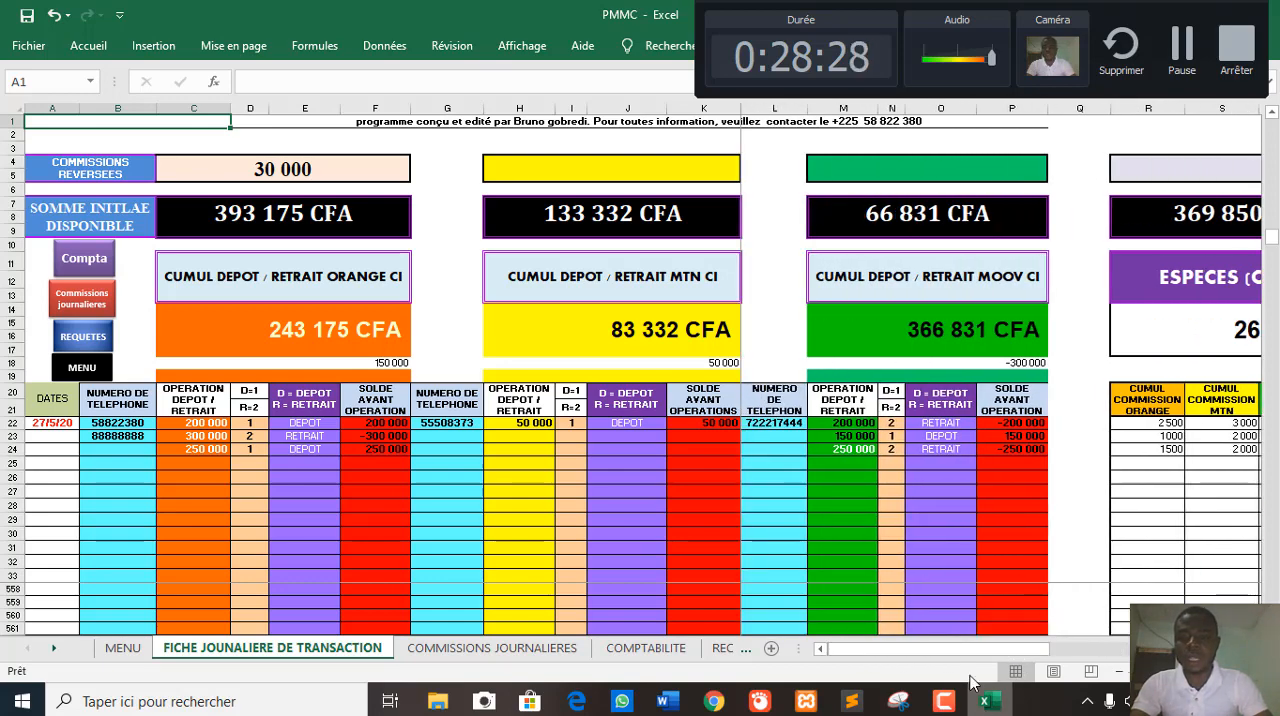